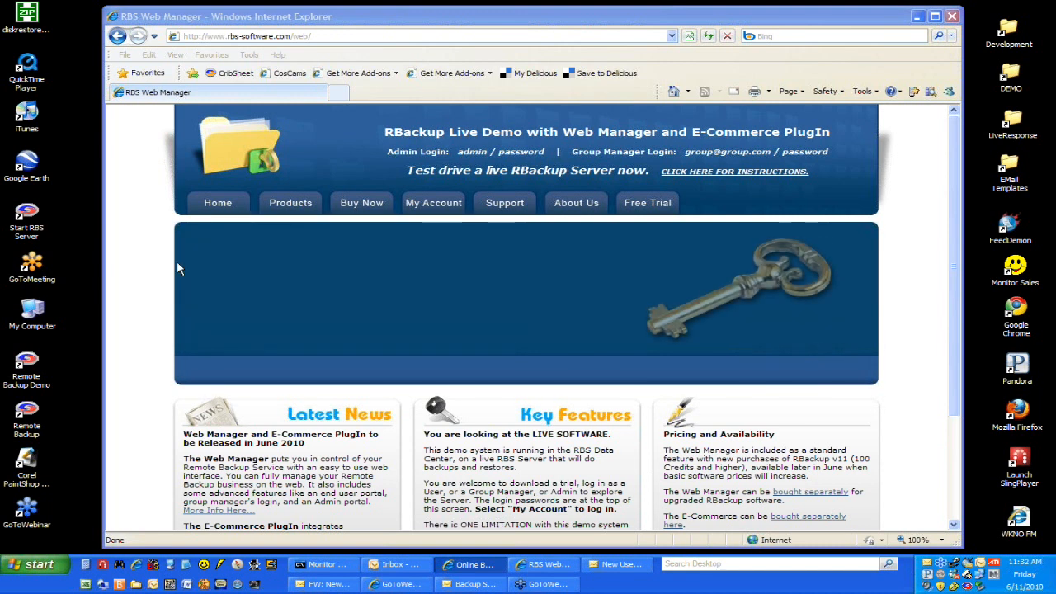
Step: Review the demo site's home page, including the Latest News, Key Features, and Pricing and Availability sections
click(146, 294)
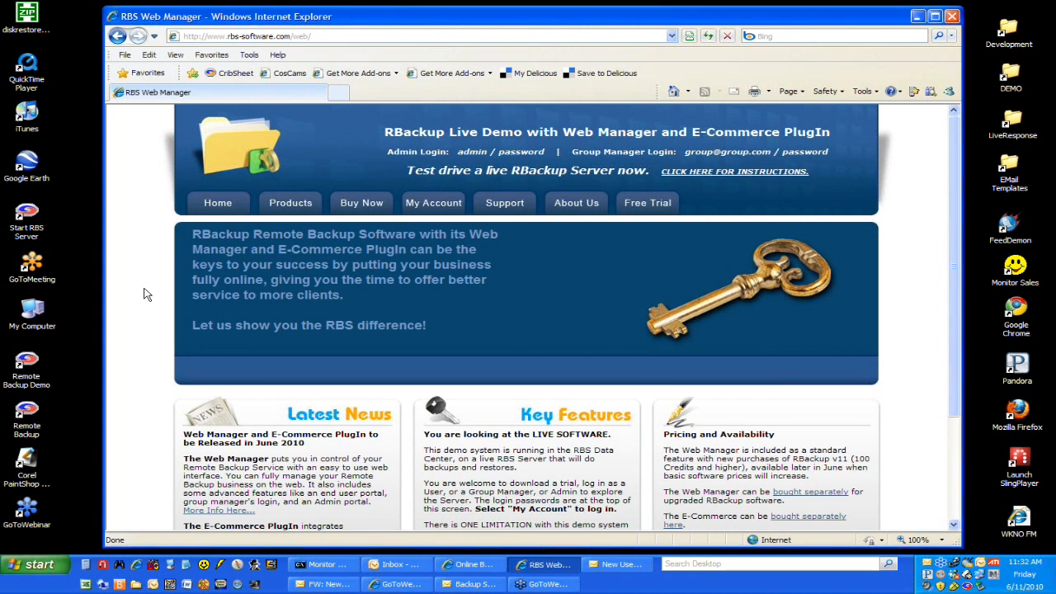
scroll(151, 295, down, 3)
scroll(149, 295, down, 1)
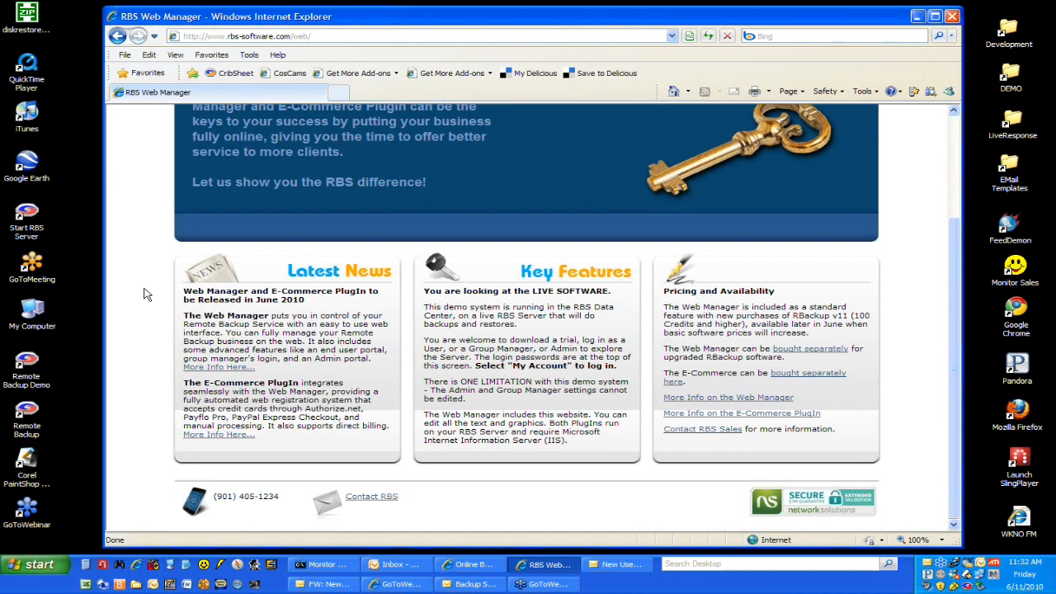
scroll(145, 294, up, 4)
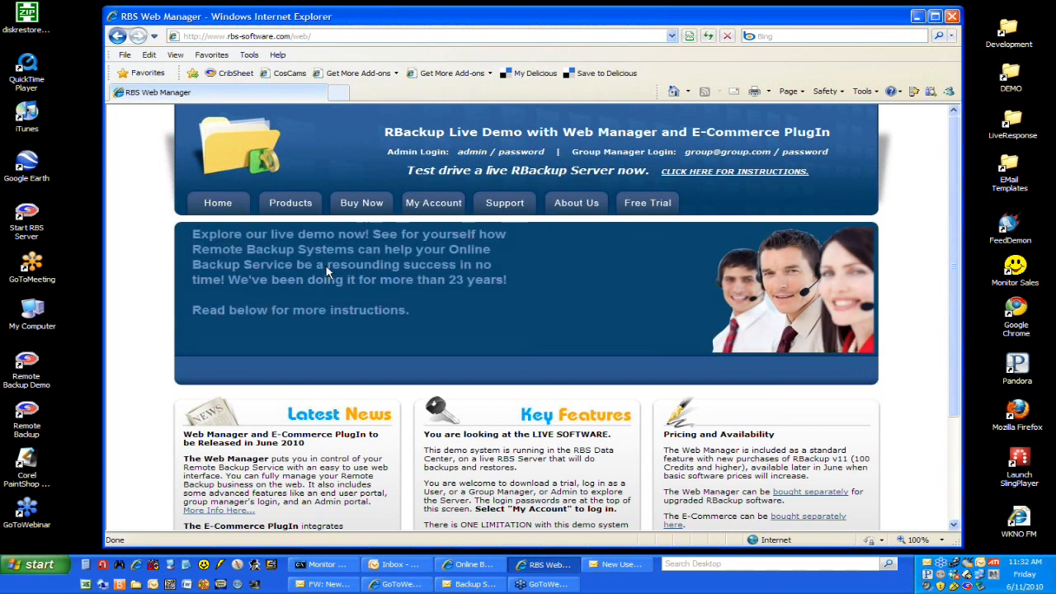
Step: Reload the Home page, then open and look over the sample Products page
click(231, 207)
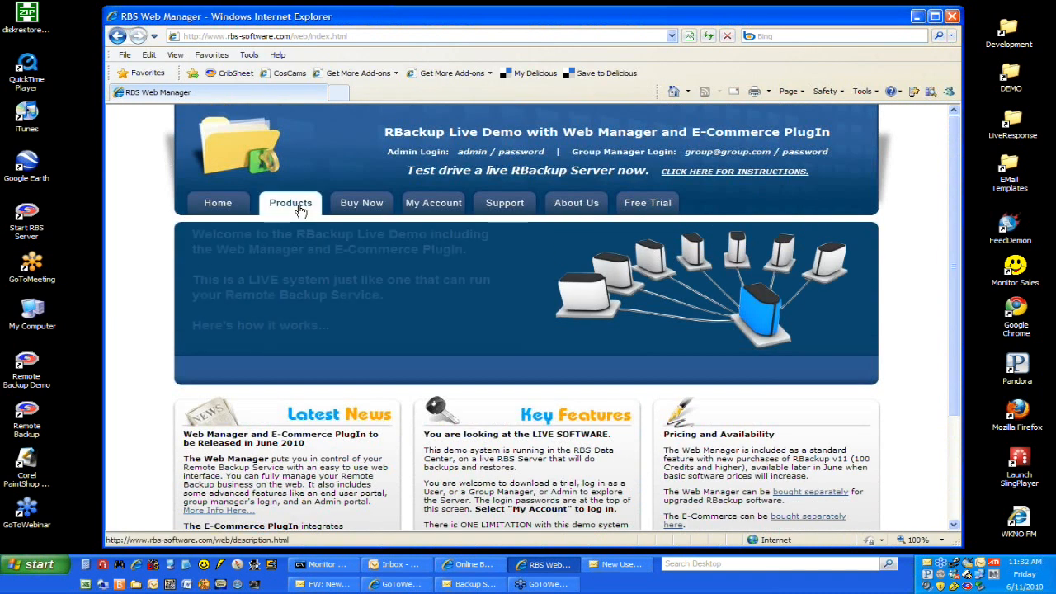
click(299, 208)
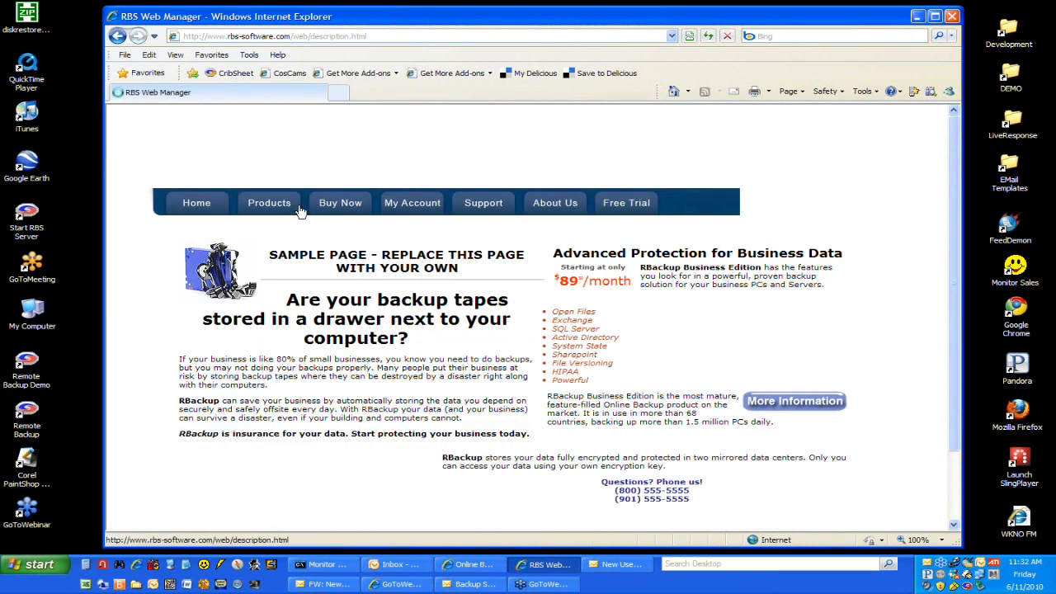
scroll(360, 274, down, 2)
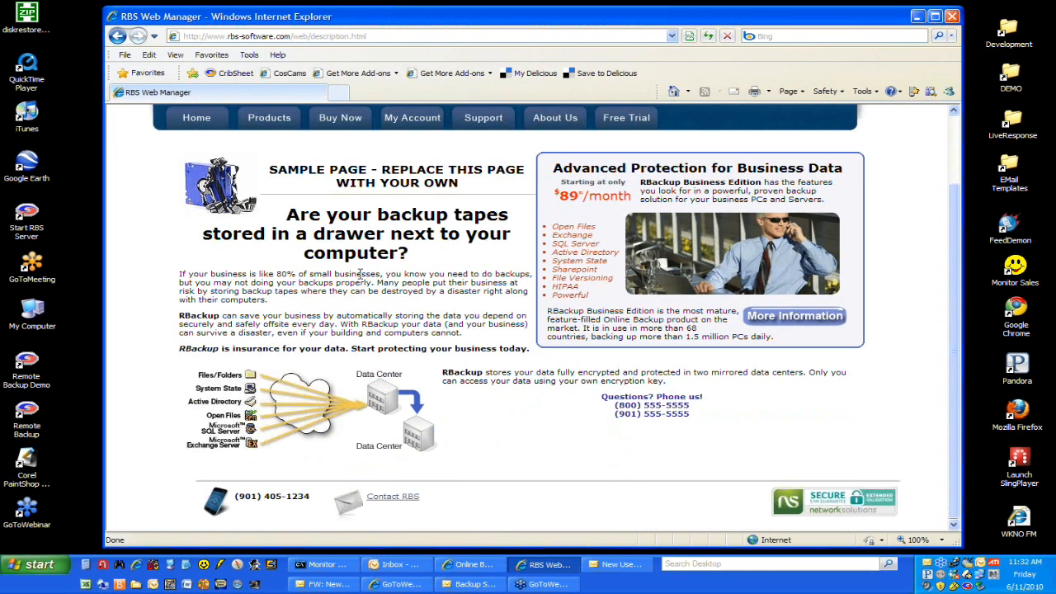
scroll(361, 274, up, 2)
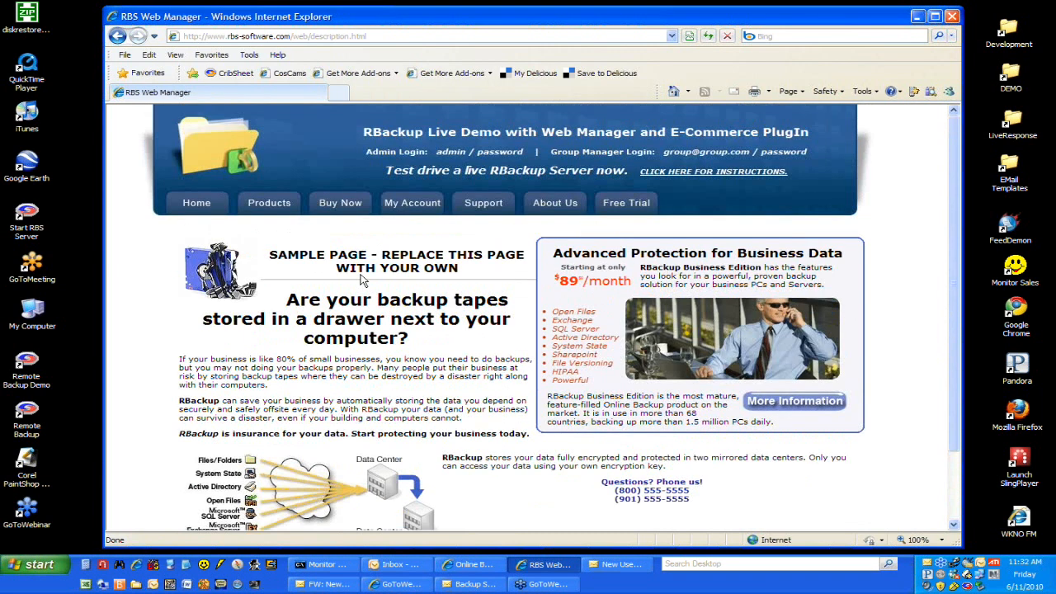
Step: Open the Buy Now page and review the listed trial and paid backup plans
click(350, 208)
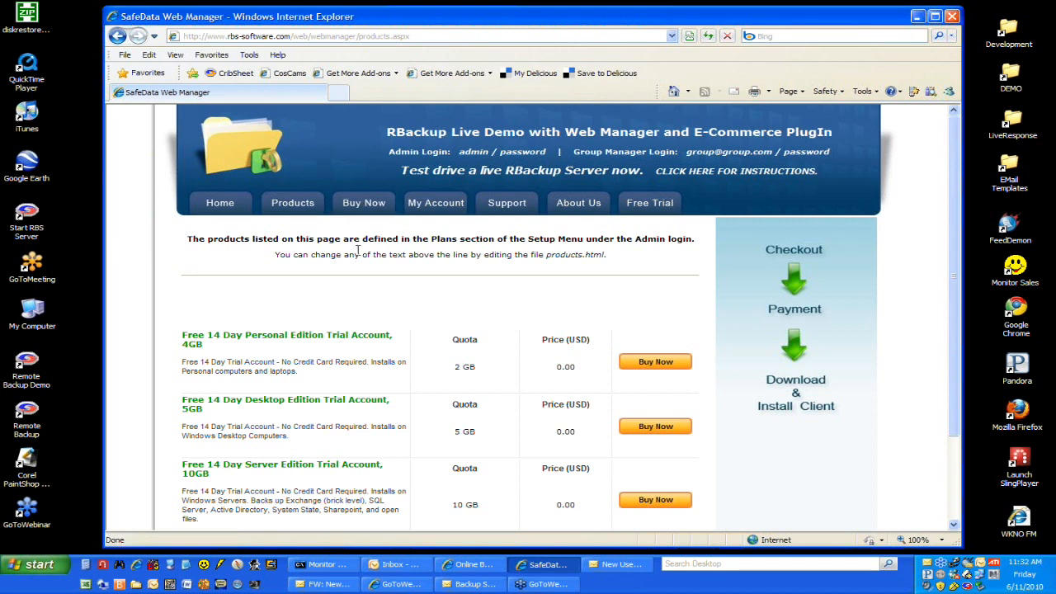
scroll(318, 305, down, 2)
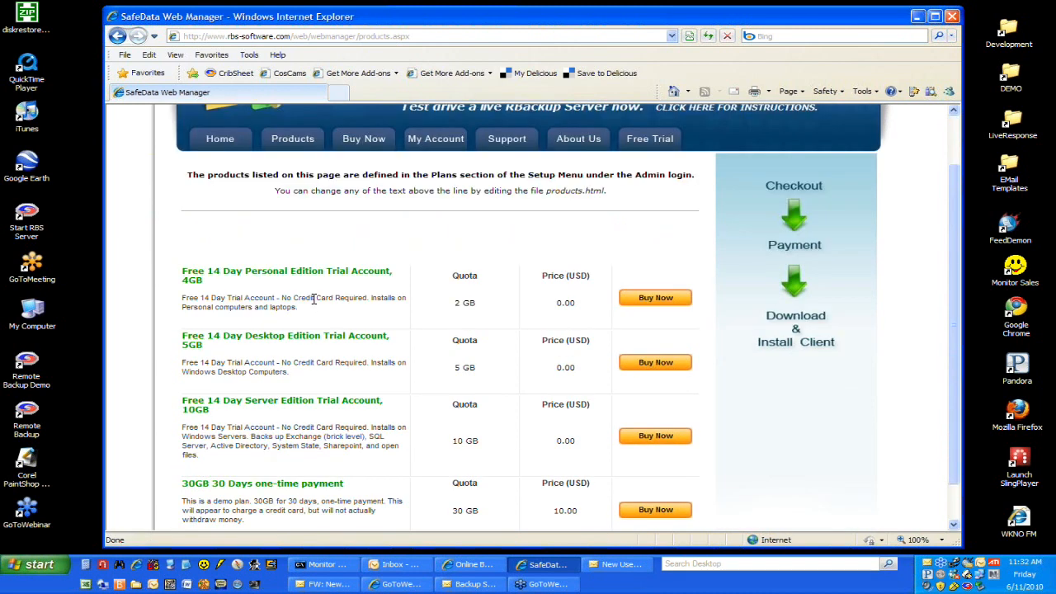
scroll(314, 299, down, 1)
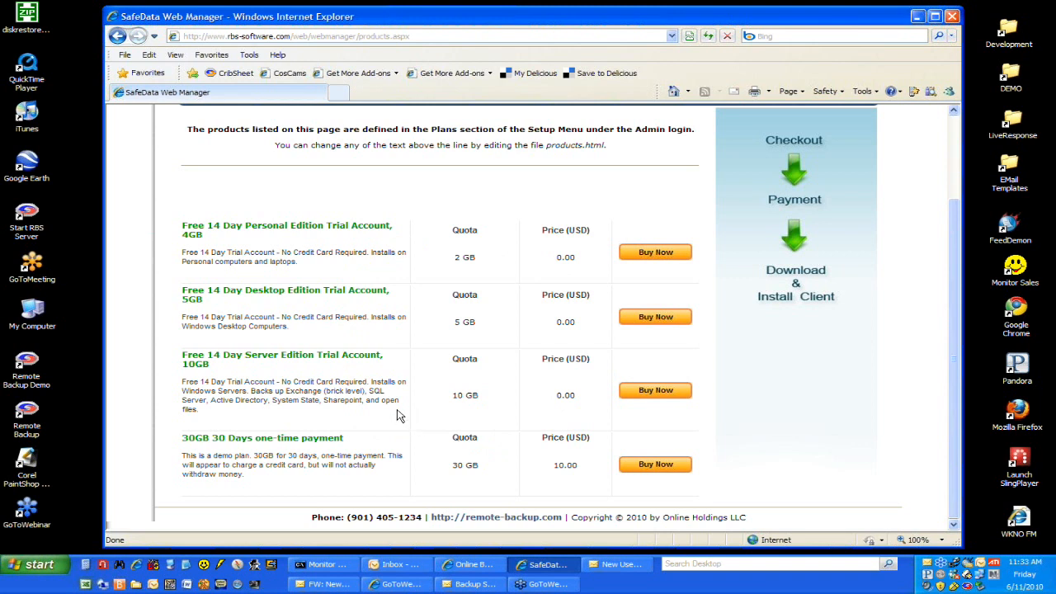
Step: Open the sign-up form for the Free 14 Day Personal Edition Trial Account and review its fields
click(648, 256)
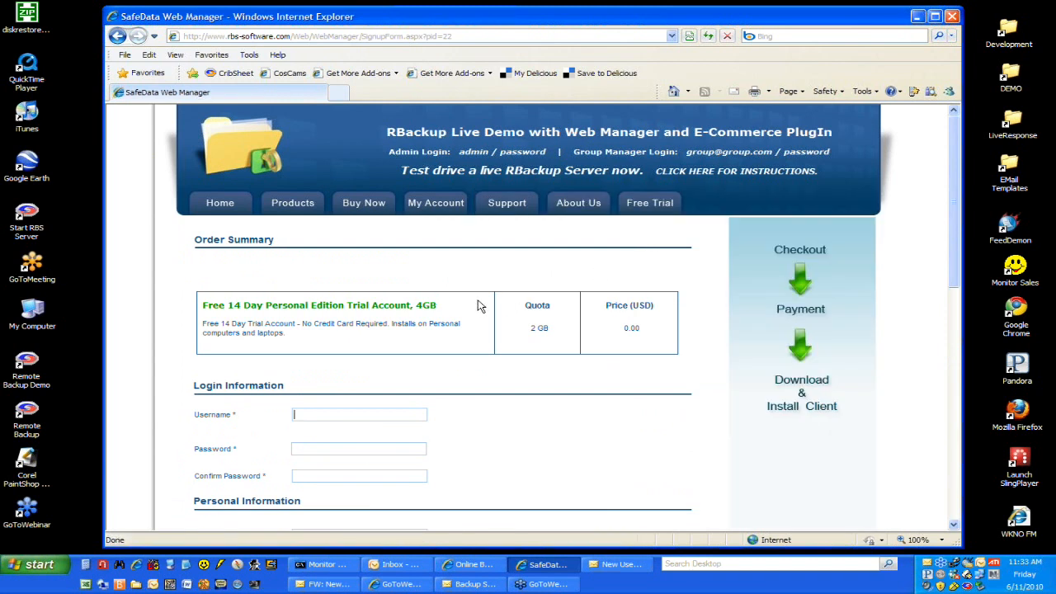
scroll(473, 302, down, 3)
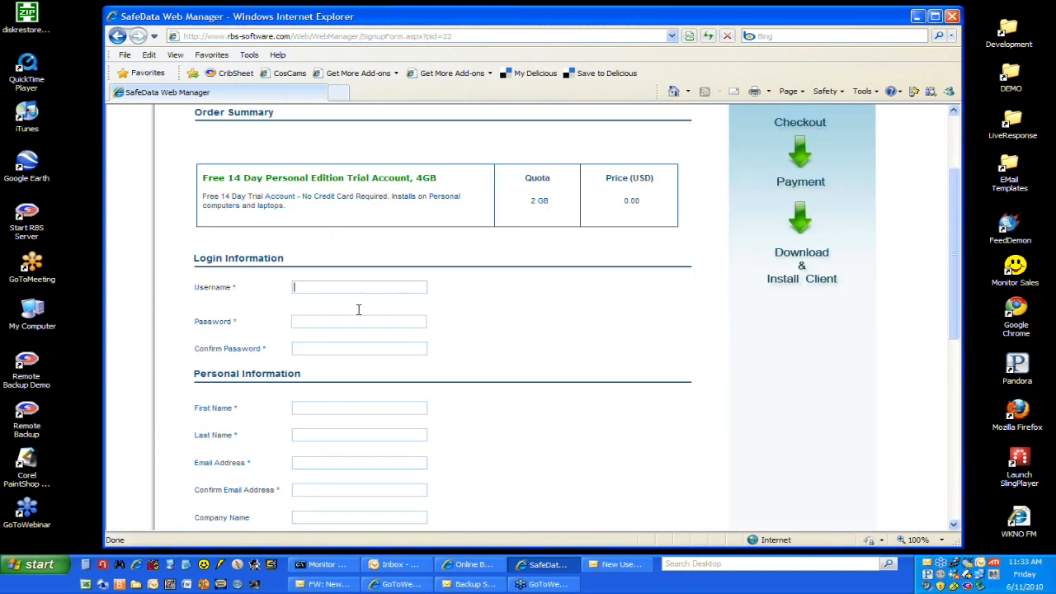
scroll(525, 347, down, 5)
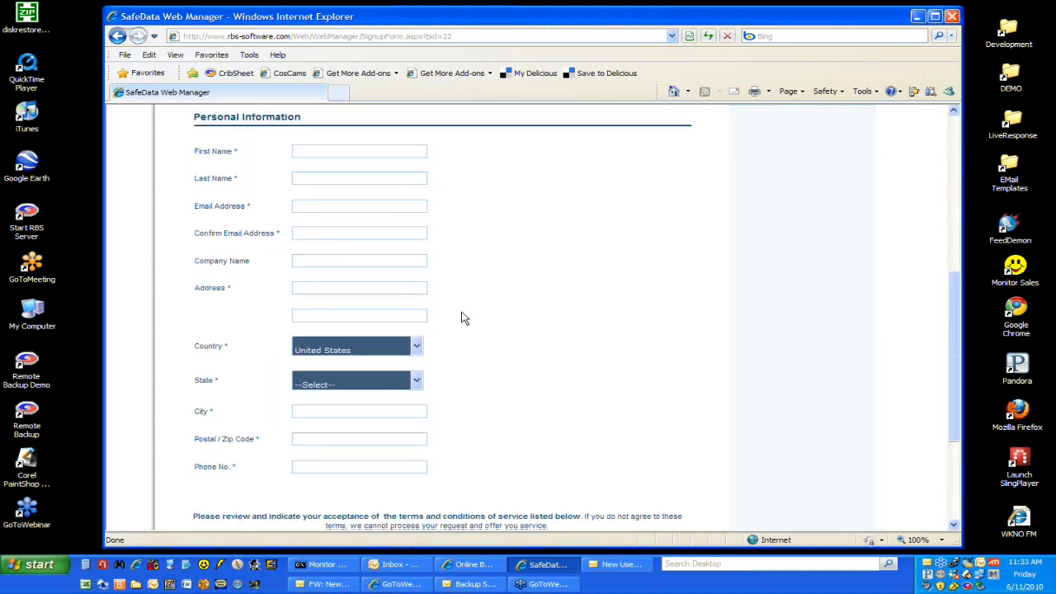
scroll(465, 316, down, 5)
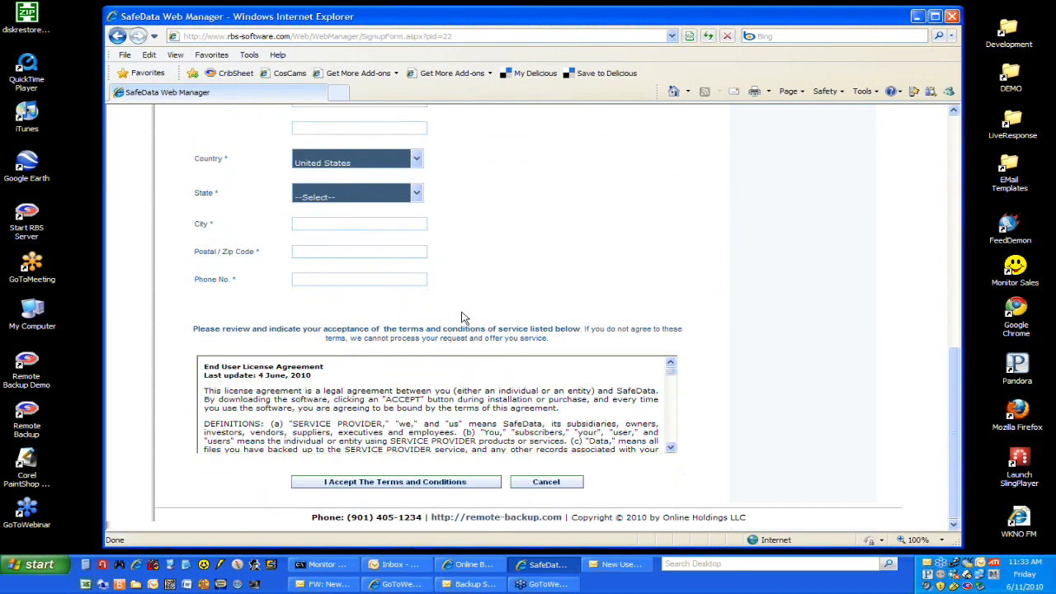
Step: Look through the End User License Agreement and try to accept the terms with the sign-up form left blank
double_click(631, 395)
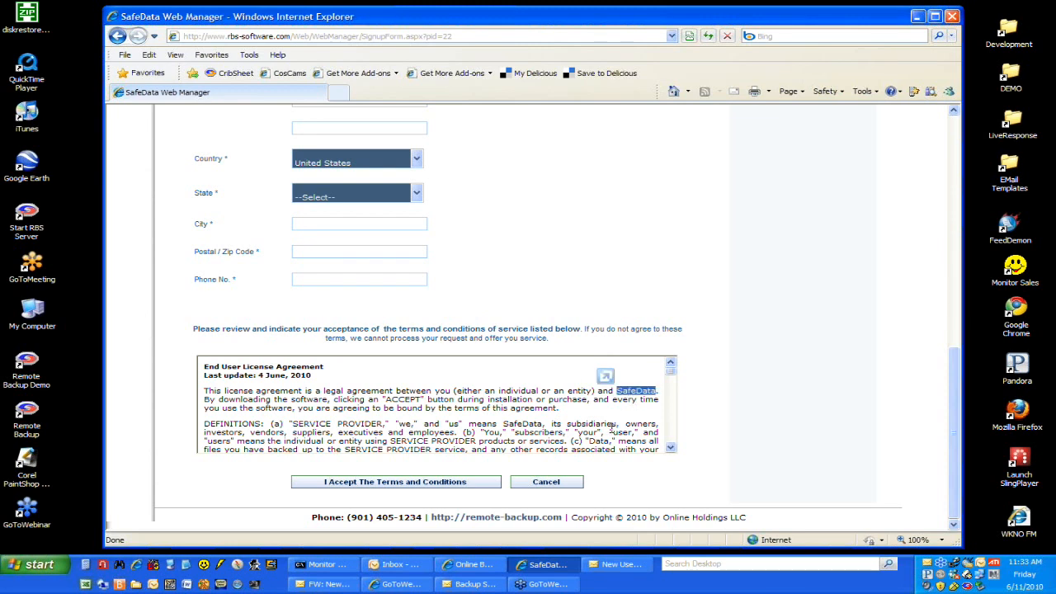
click(671, 449)
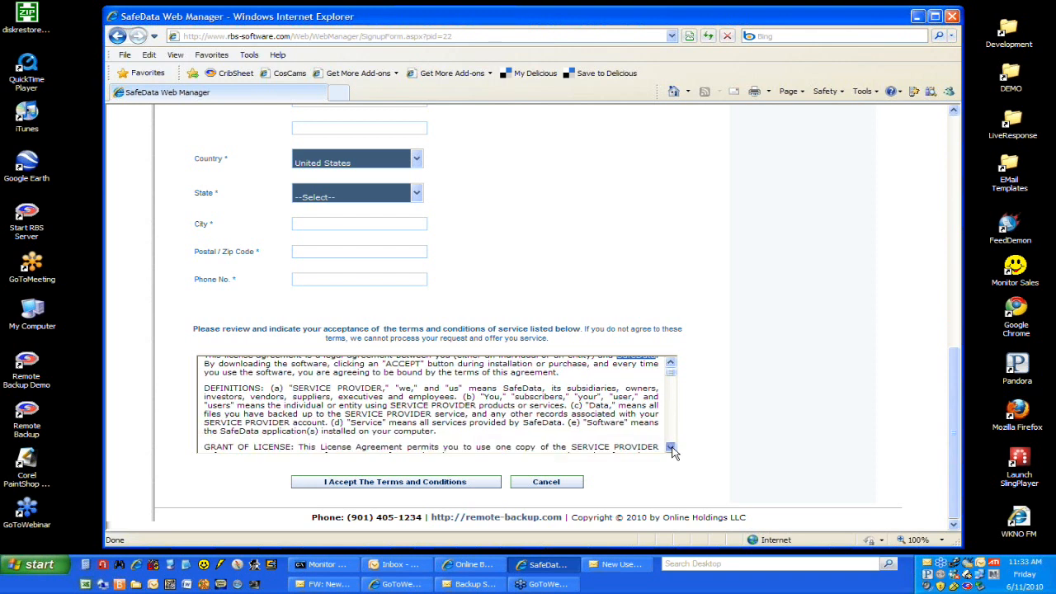
click(483, 483)
scroll(518, 398, up, 4)
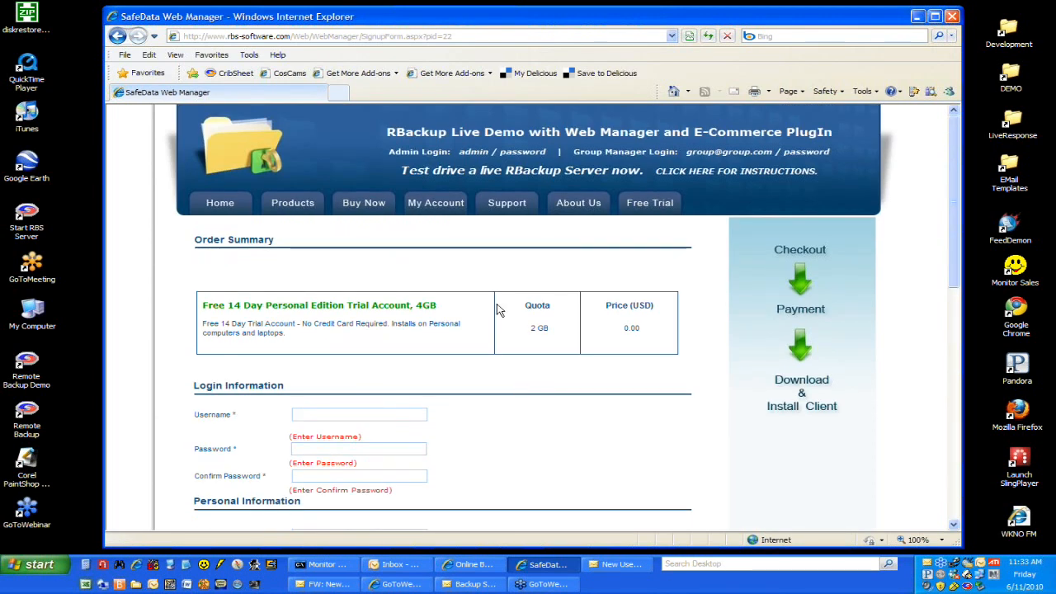
Step: View the site's My Account, Support, About Us and Free Trial pages in turn
click(427, 212)
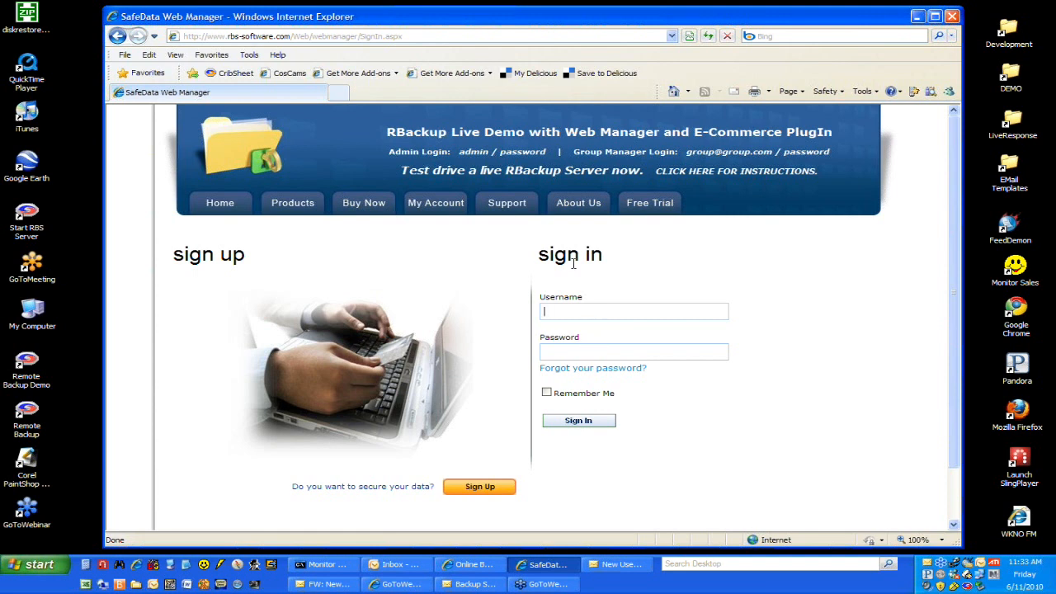
click(506, 205)
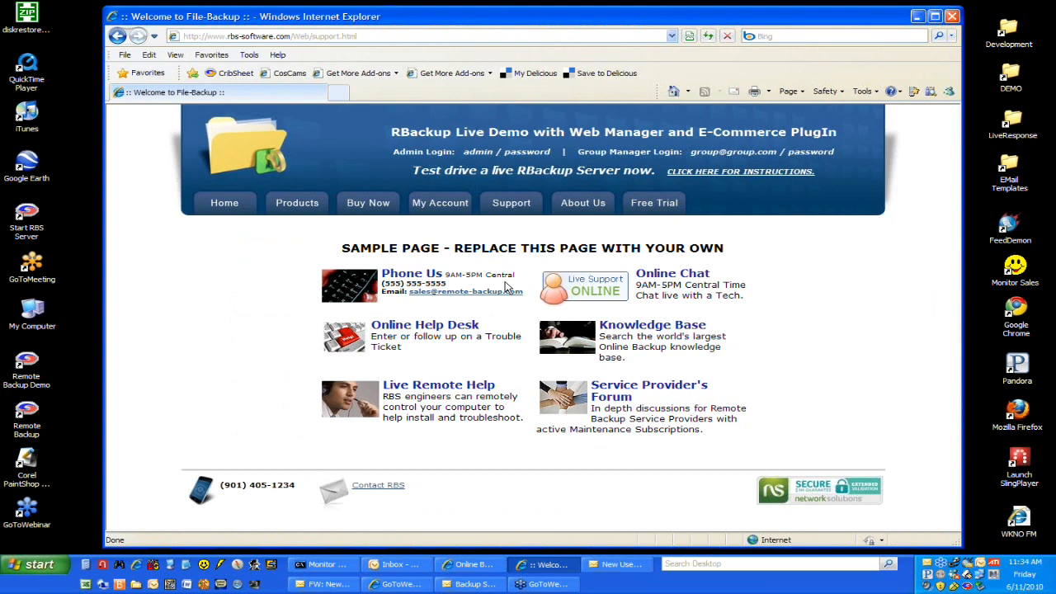
click(586, 208)
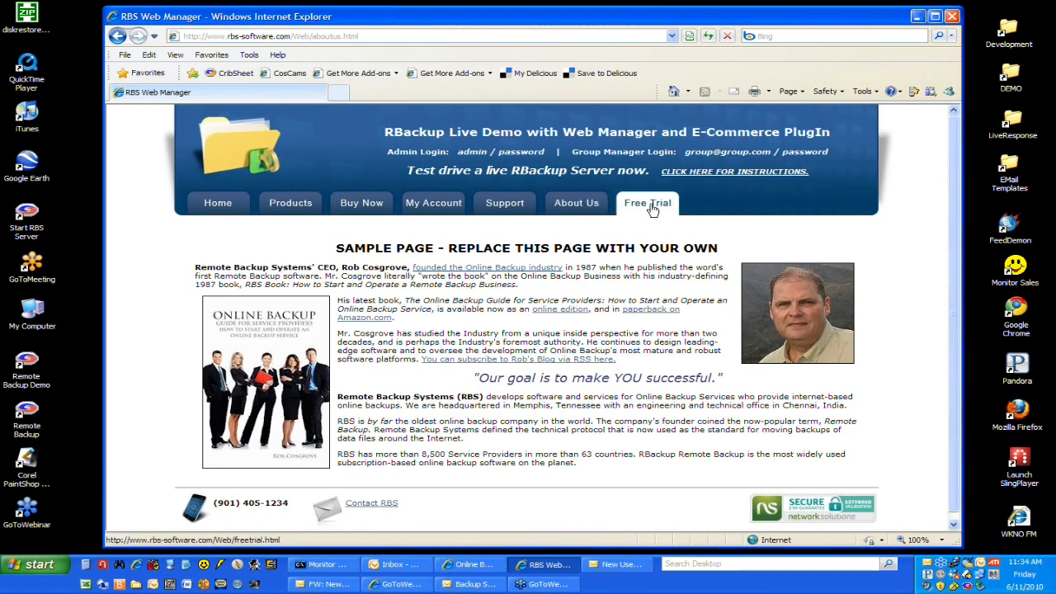
click(652, 206)
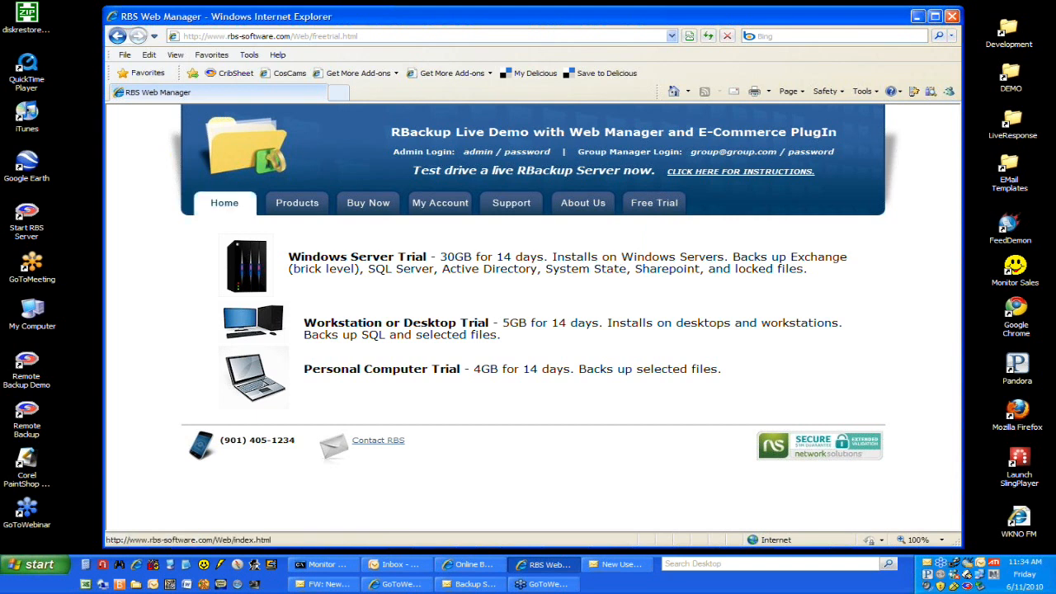
Step: Return to the Buy Now page and order the 30GB 30 Days one-time payment plan
click(469, 564)
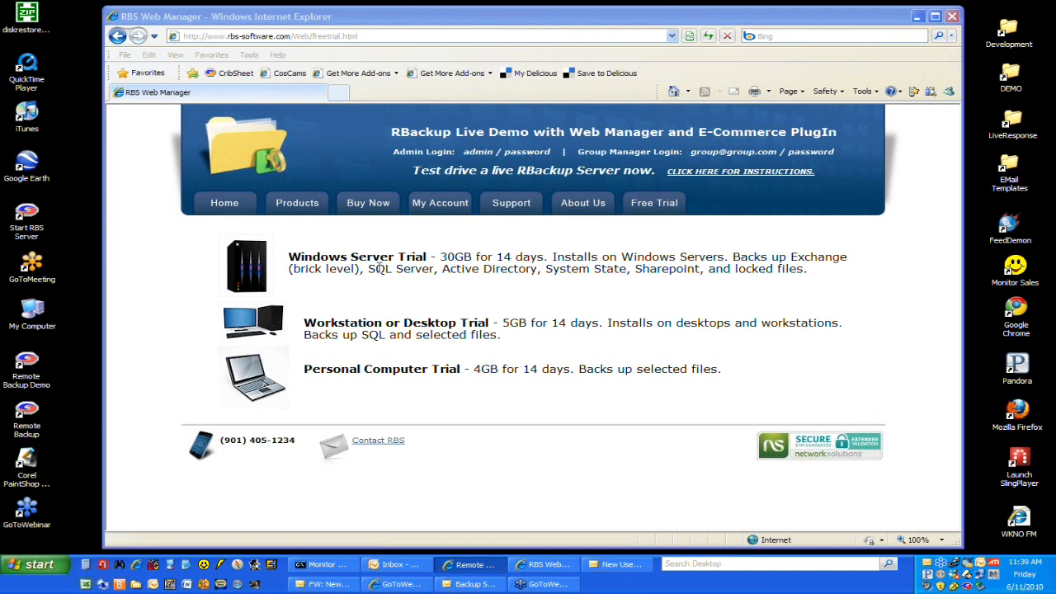
click(382, 208)
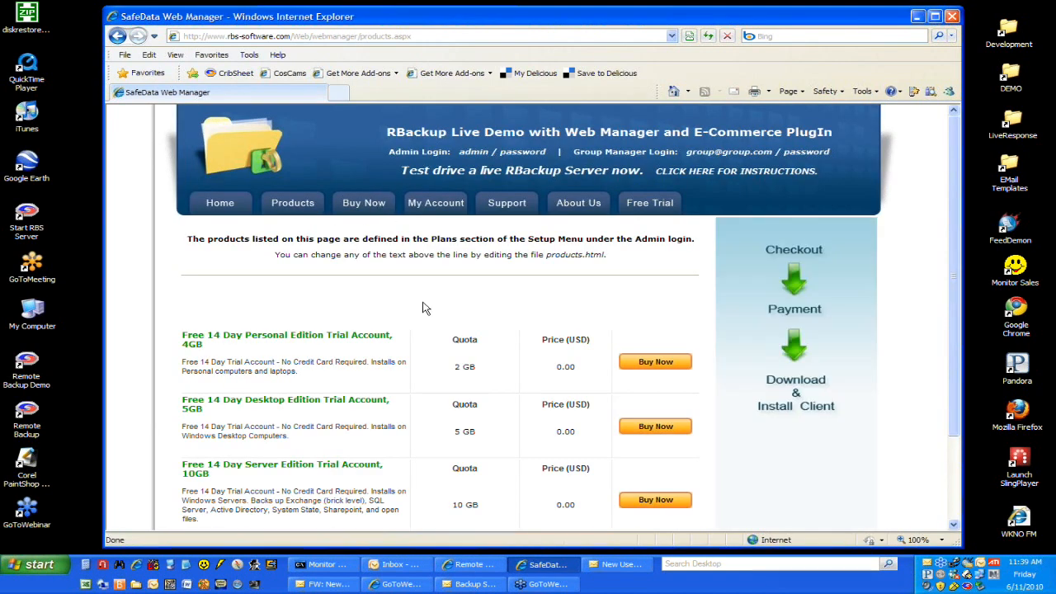
scroll(424, 306, down, 3)
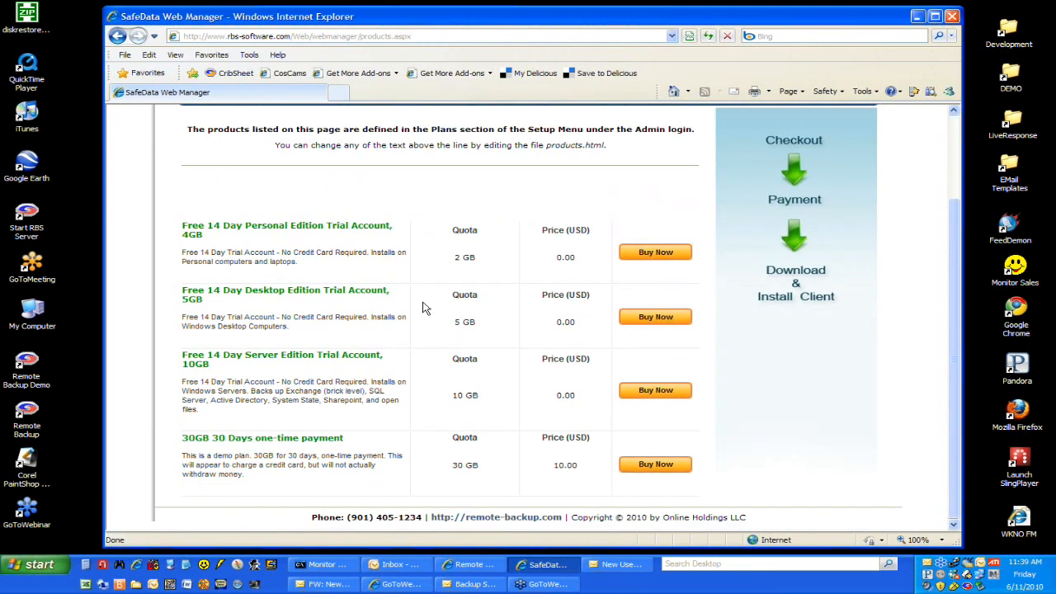
click(655, 465)
scroll(635, 454, down, 3)
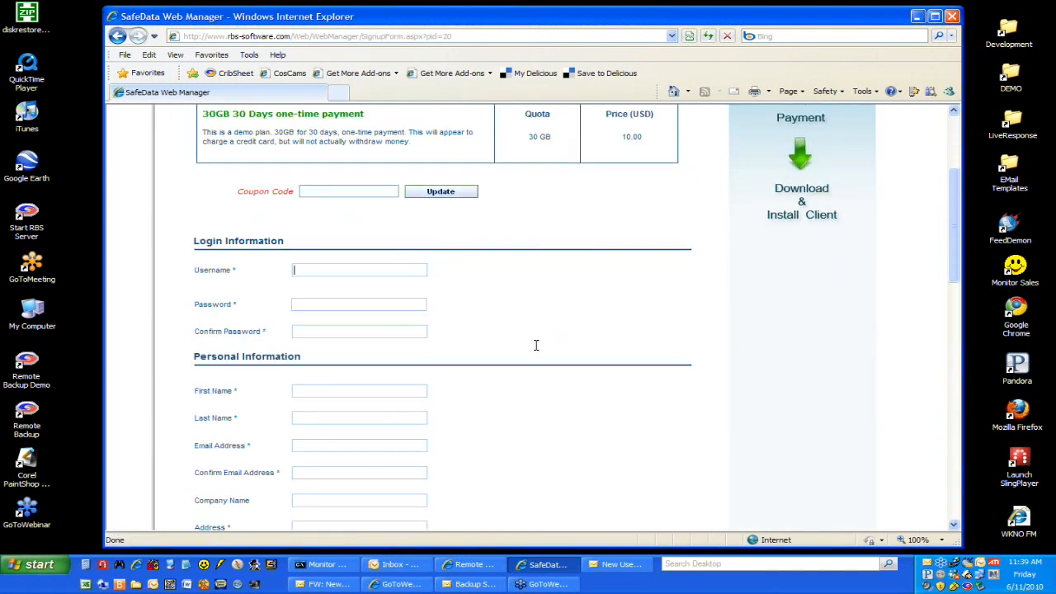
Step: Fill in the login information with the account username, the account password and the password confirmation
text(rob301)
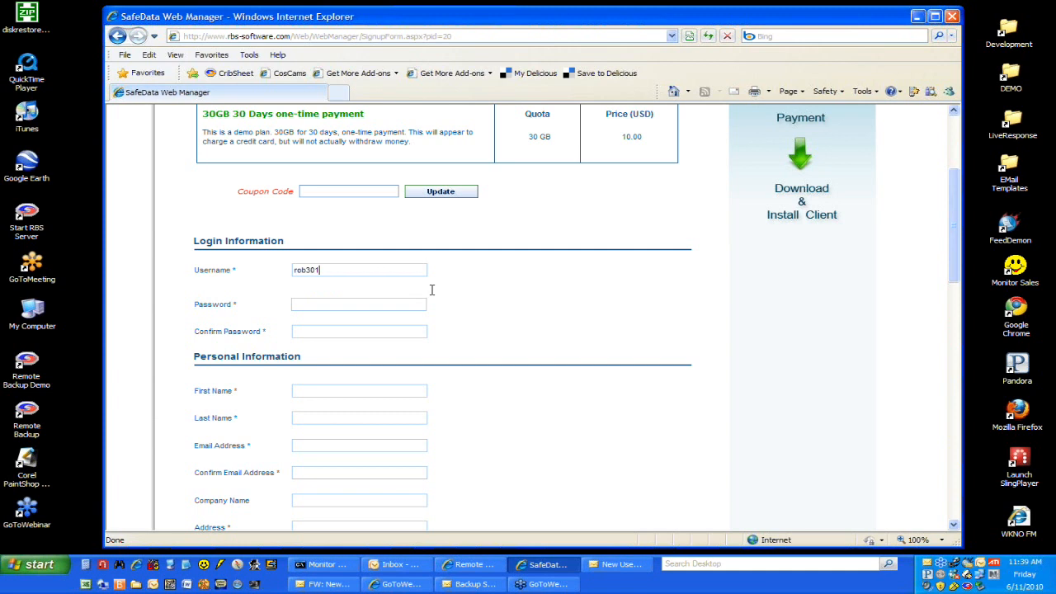
key(Tab)
text(••••••)
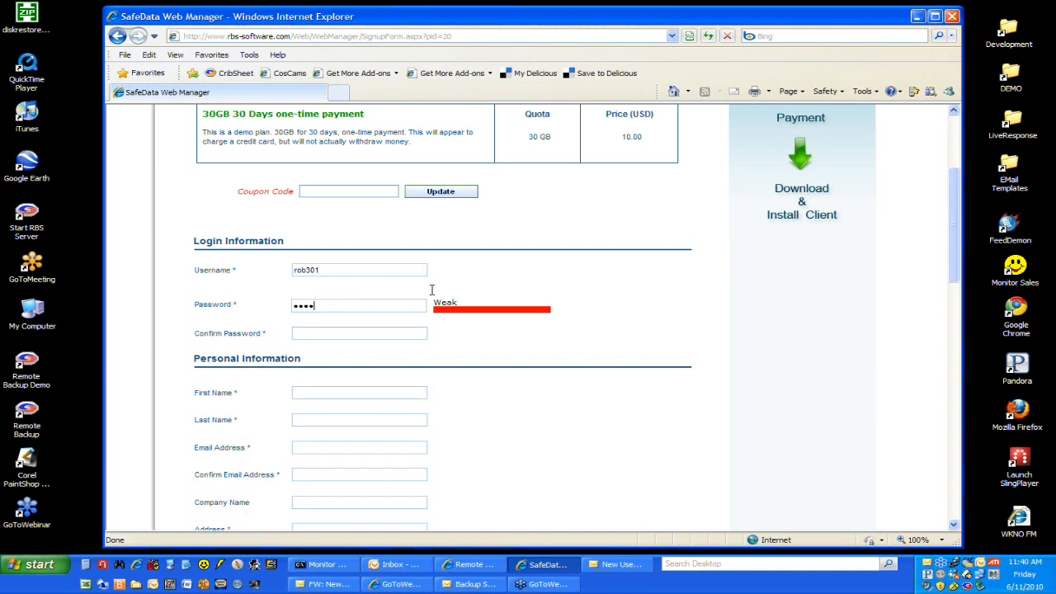
key(Tab)
text(••••••)
key(Tab)
Step: Enter the customer's first name, last name, email address and its confirmation, leaving the company name blank
key(Tab)
key(Tab)
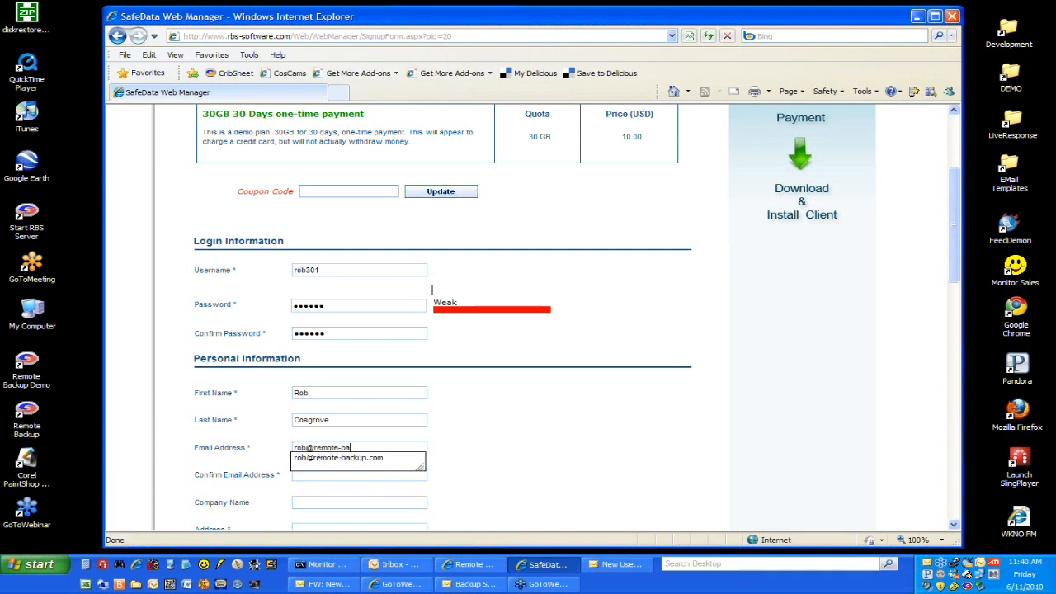
key(Tab)
text(rob@)
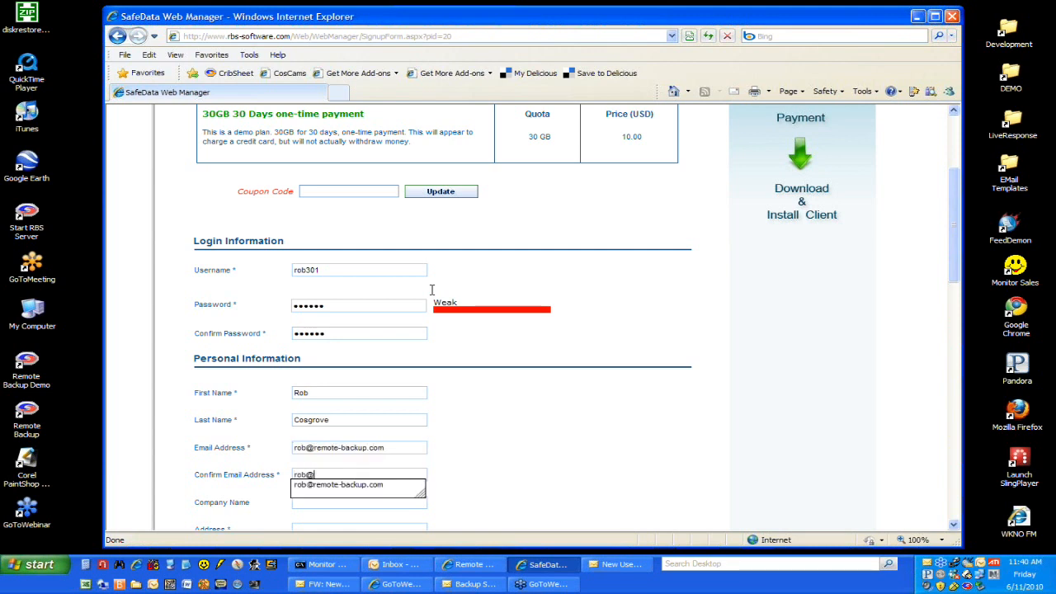
key(Down)
key(Return)
key(Tab)
key(Tab)
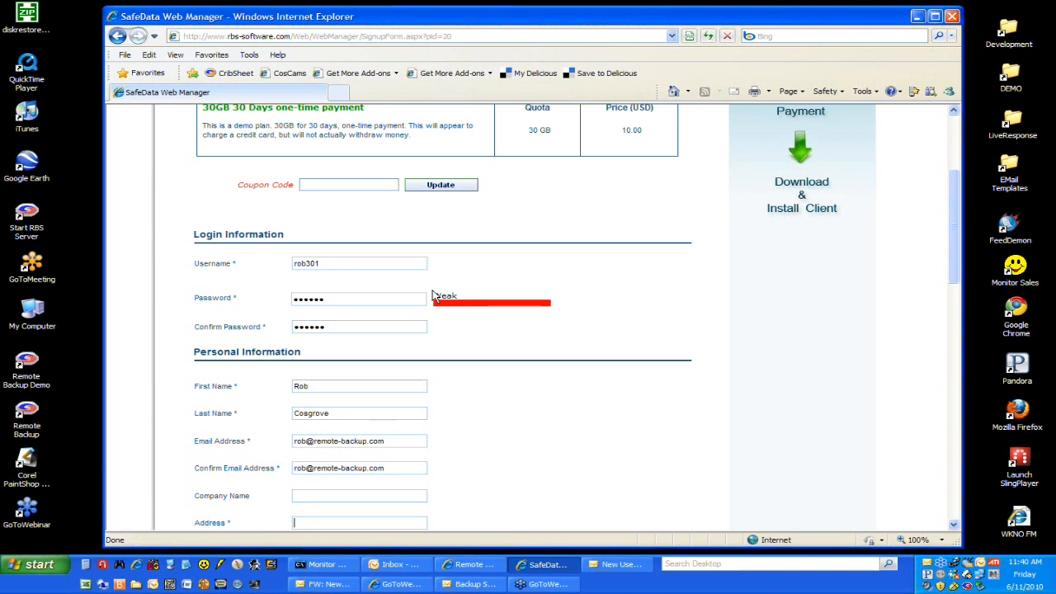
Step: Enter the customer's street address and select the state in the personal information
text(11200)
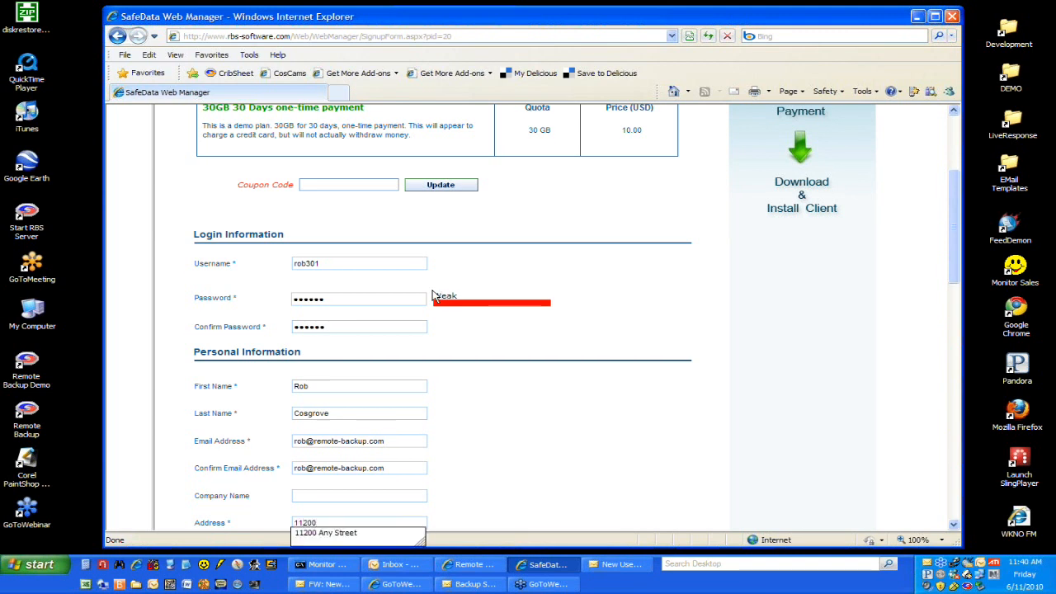
key(Down)
key(Return)
scroll(445, 408, down, 5)
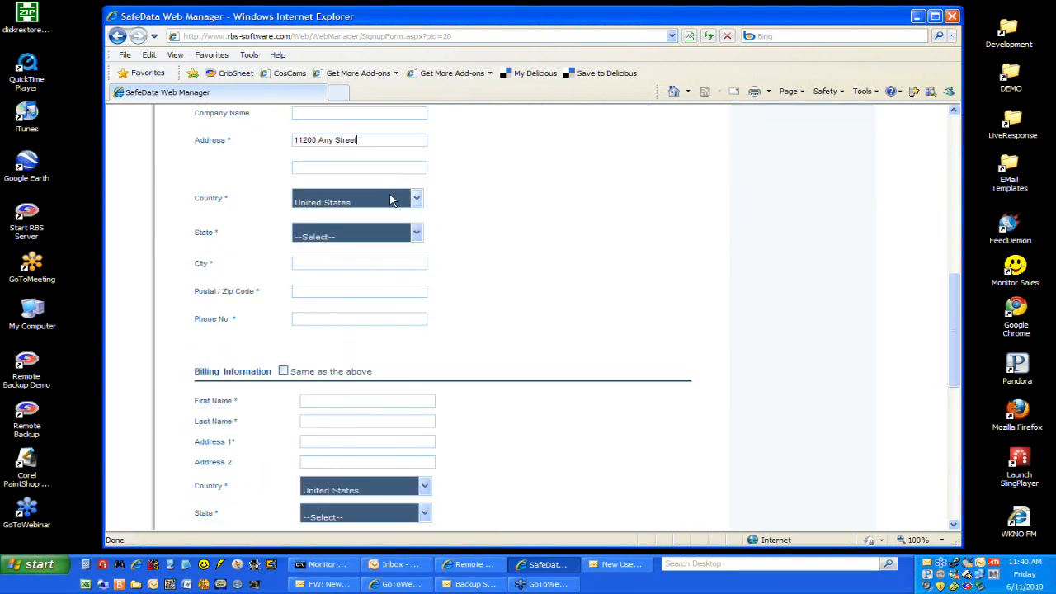
click(373, 237)
key(t)
click(372, 237)
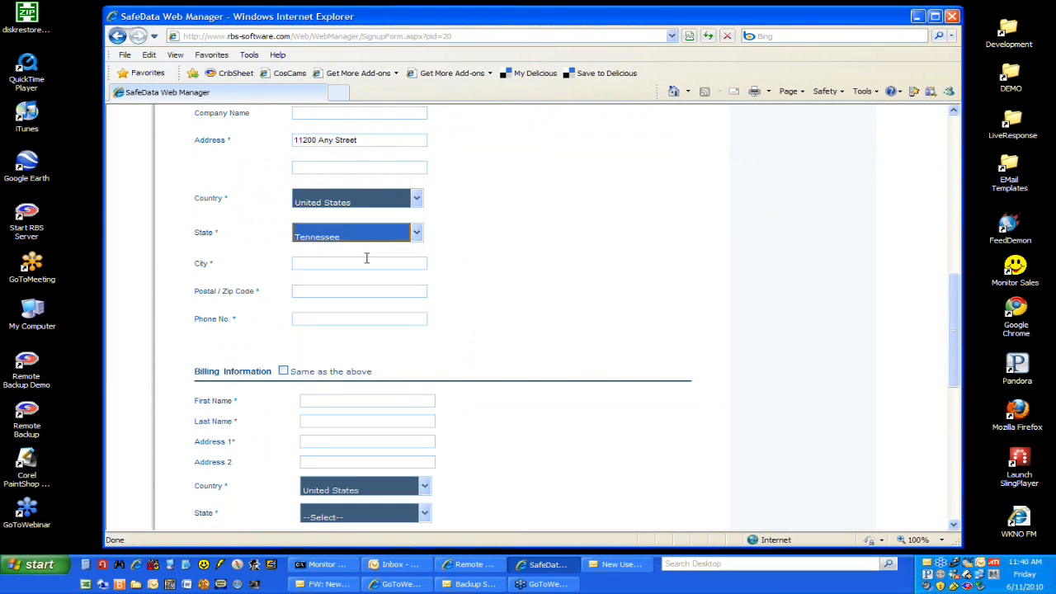
Step: Enter the customer's city, postal code and phone number, and set the billing information to the same details as above
click(366, 263)
text(Memphis)
key(Tab)
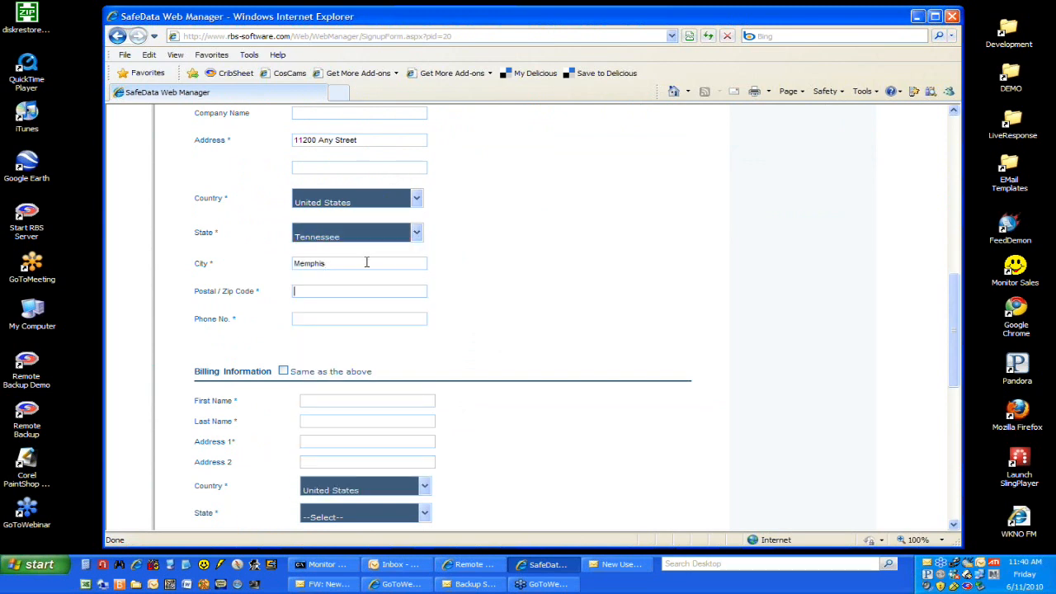
text(38028)
text(901-4)
key(Down)
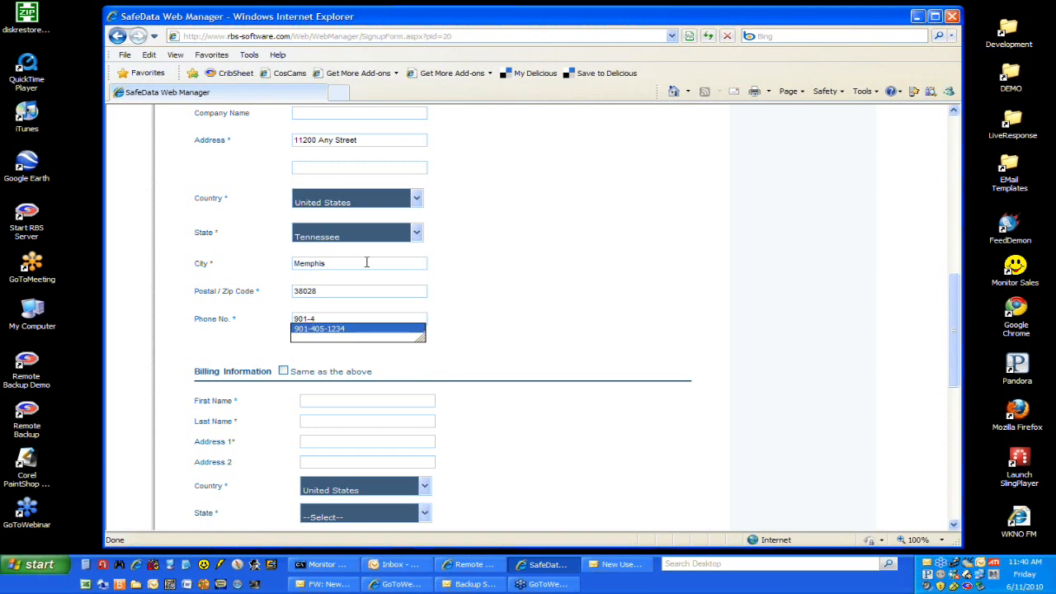
key(Return)
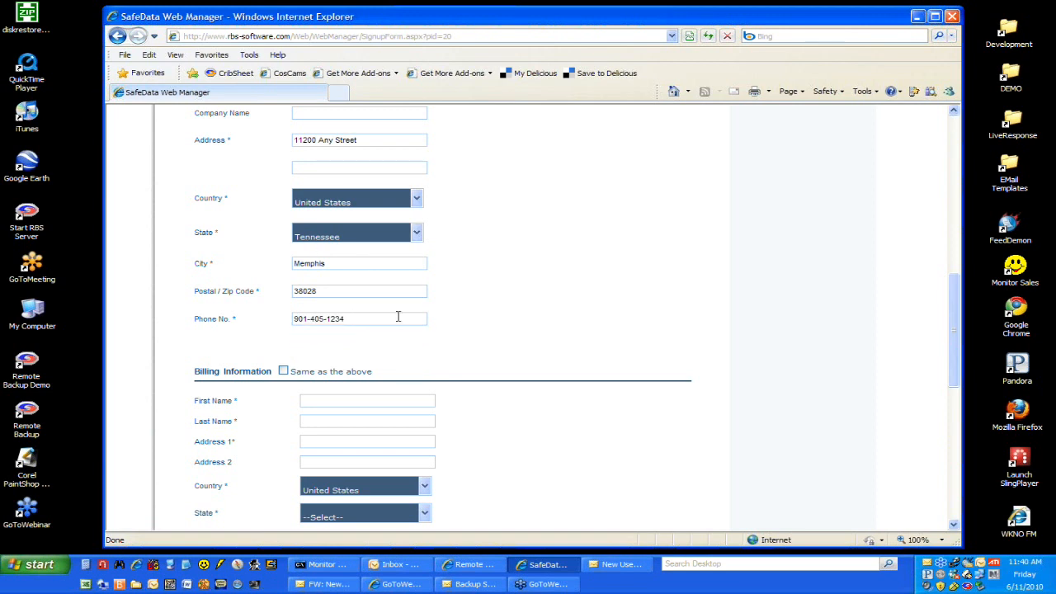
scroll(398, 317, down, 3)
click(284, 243)
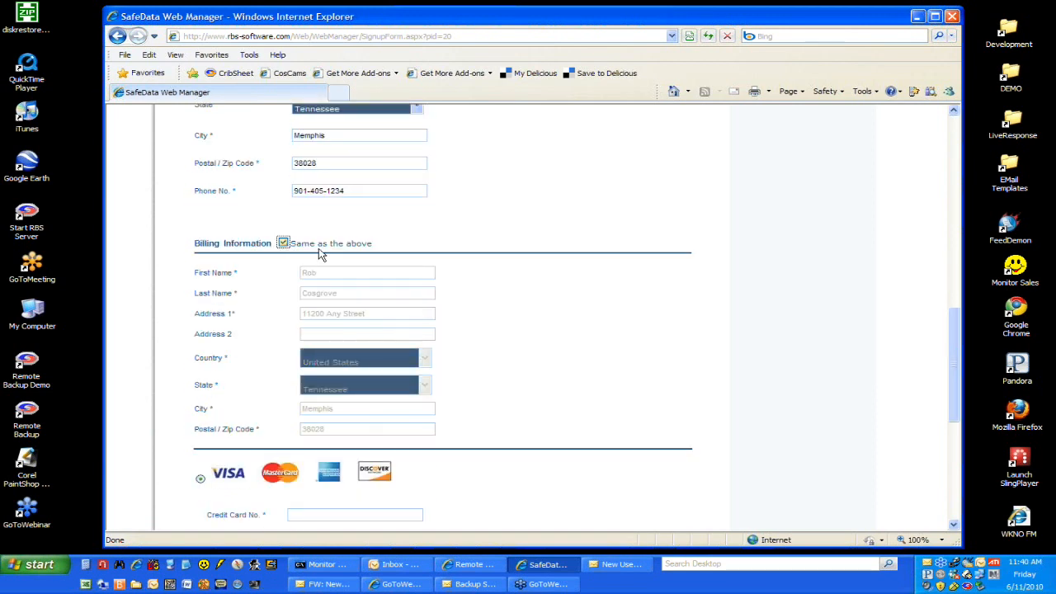
Step: Enter the credit card number and the card verification number in the payment details
scroll(465, 307, down, 4)
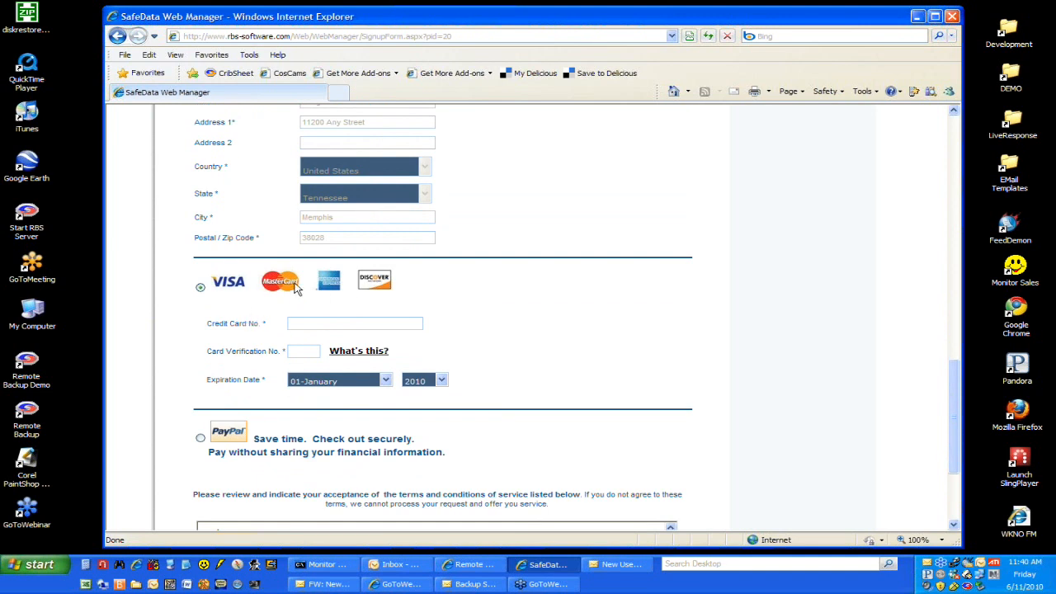
scroll(520, 339, down, 1)
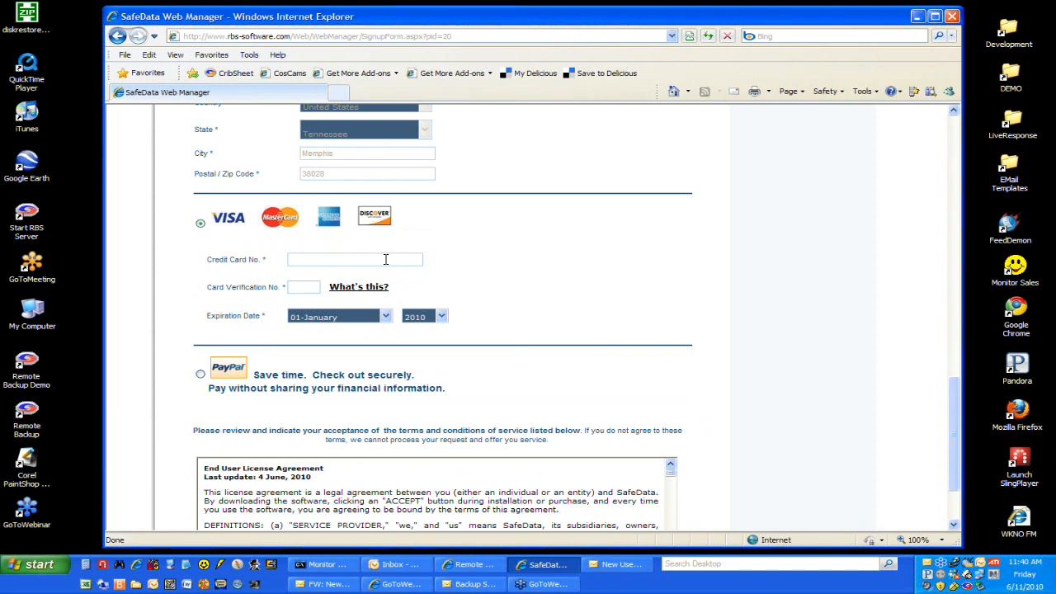
click(385, 260)
text(4111)
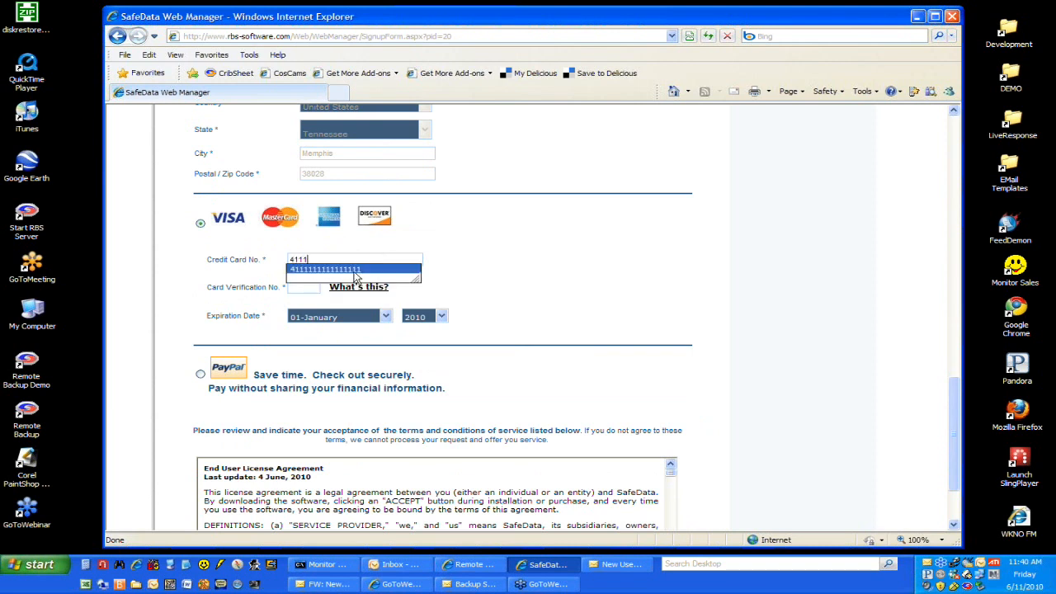
click(357, 276)
click(317, 288)
text(123)
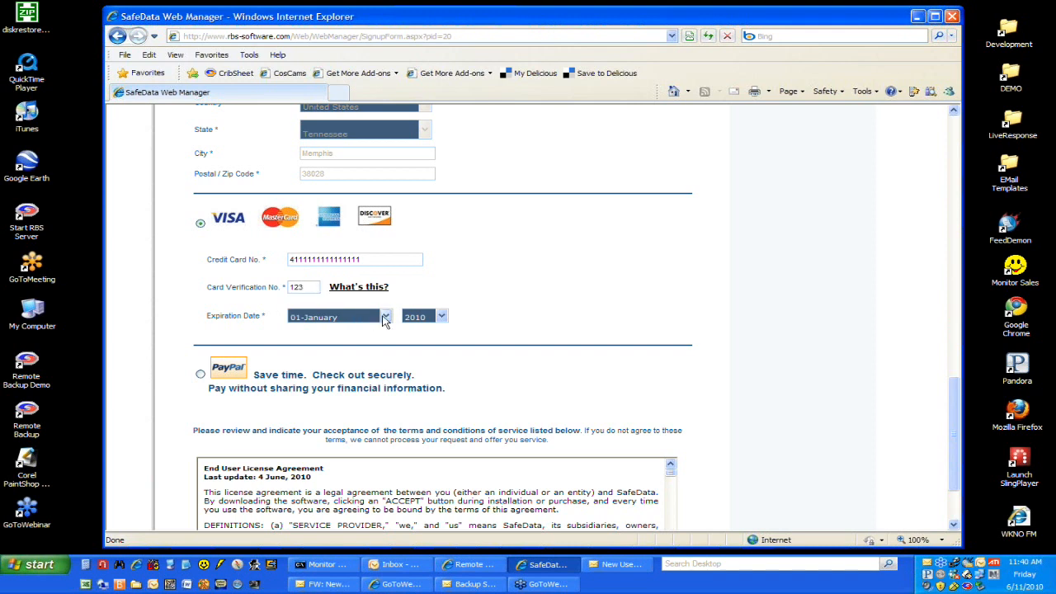
Step: Set the credit card's expiration date to 09-September 2011
click(385, 317)
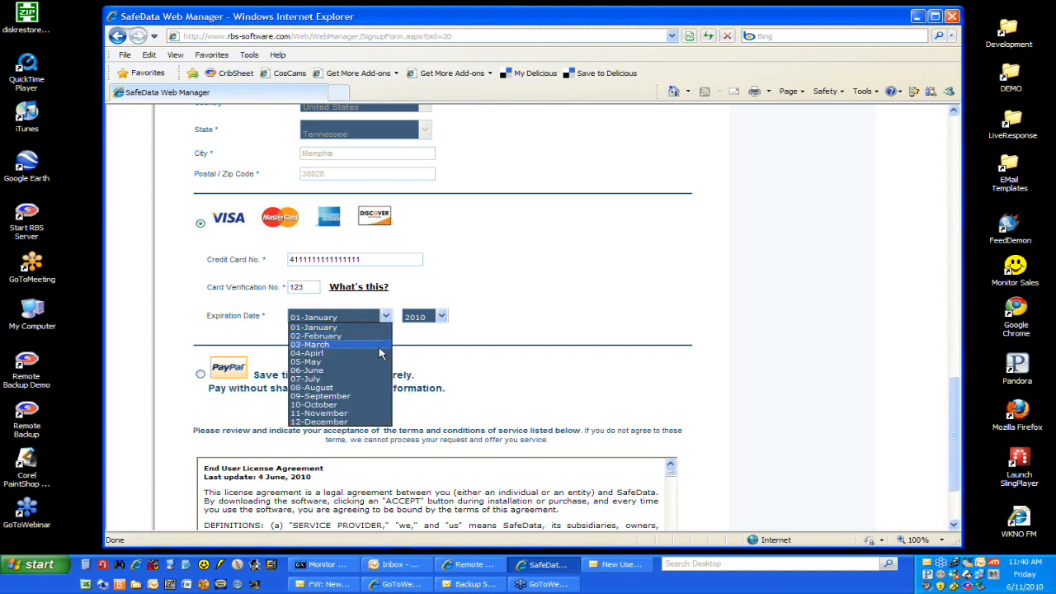
click(376, 397)
click(444, 317)
click(429, 339)
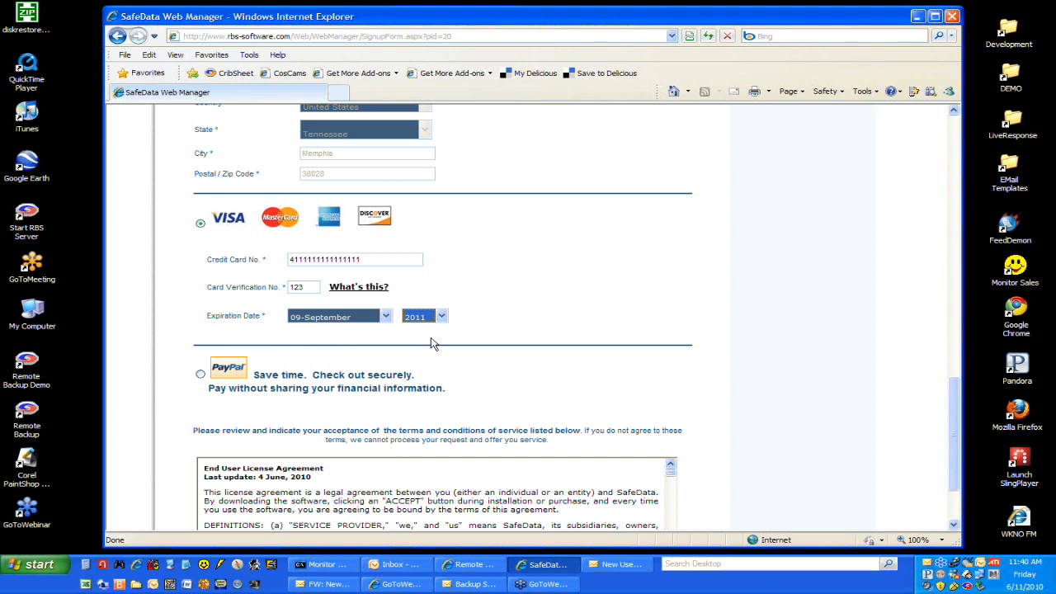
Step: Go through the End User License Agreement to its end and accept the terms and conditions
scroll(504, 330, down, 3)
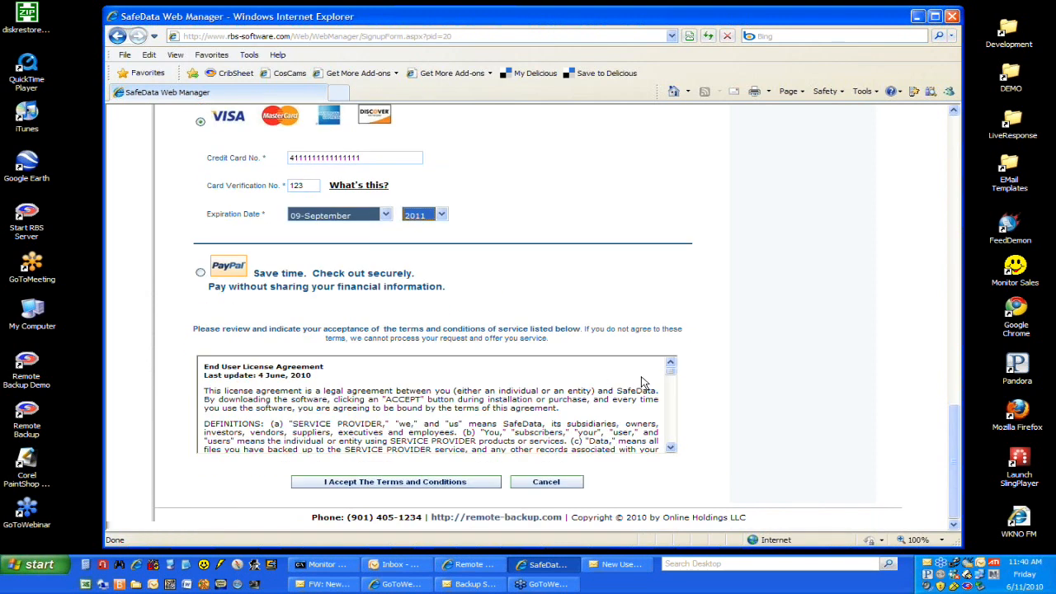
click(675, 376)
drag(675, 376, 673, 446)
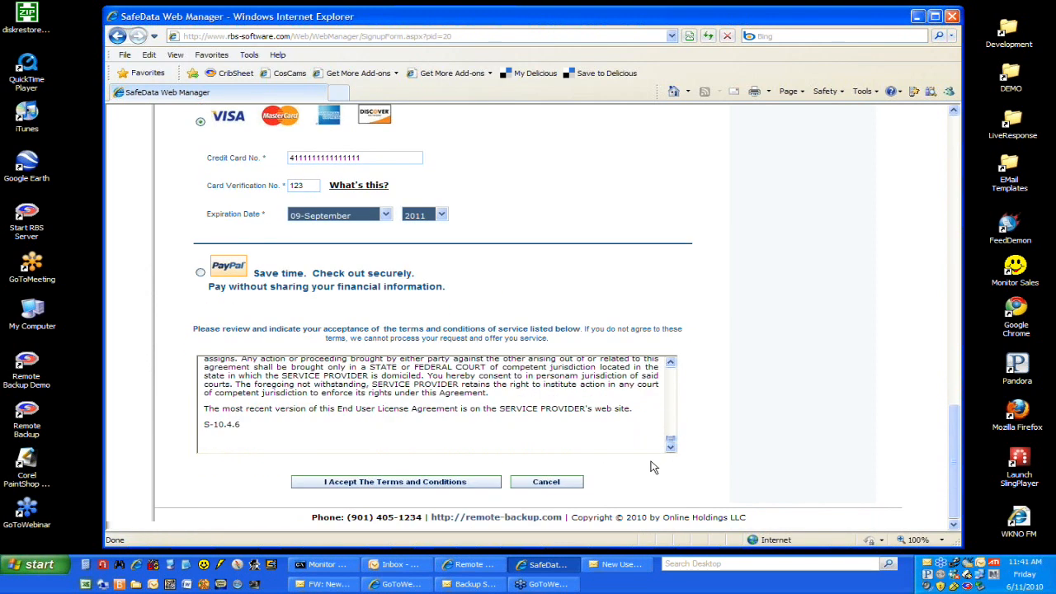
click(474, 486)
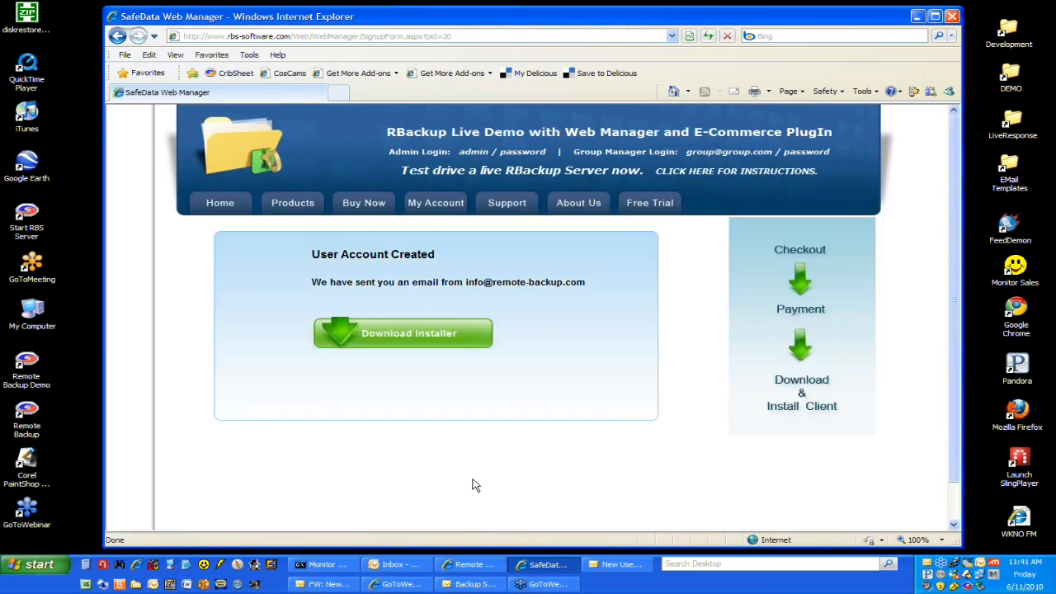
Step: Start downloading the installer setup.exe to the Downloads folder, replacing the existing file, and cancel the transfer
click(402, 339)
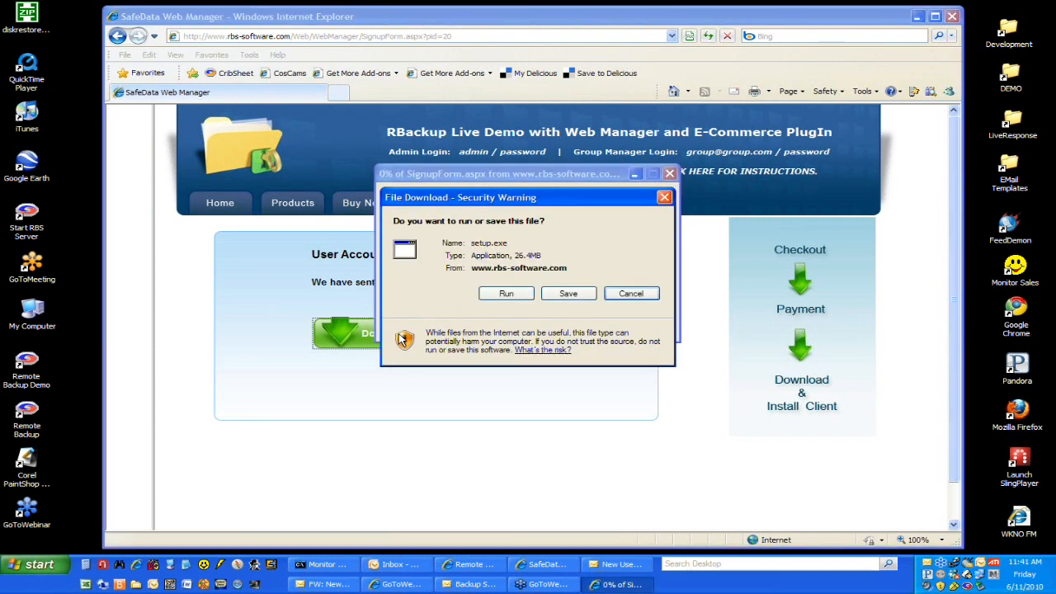
click(567, 295)
click(567, 295)
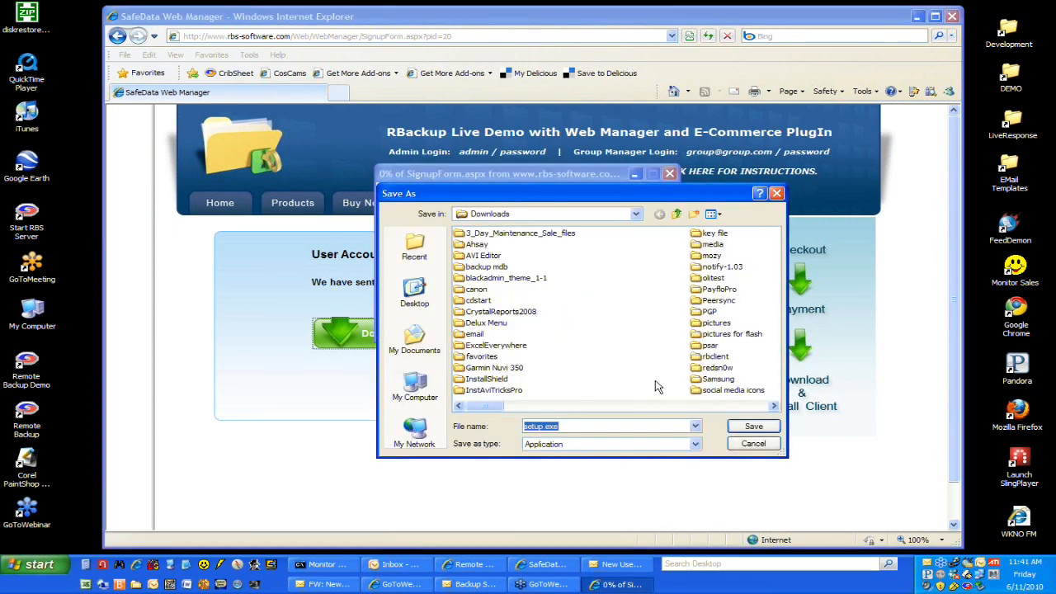
click(754, 427)
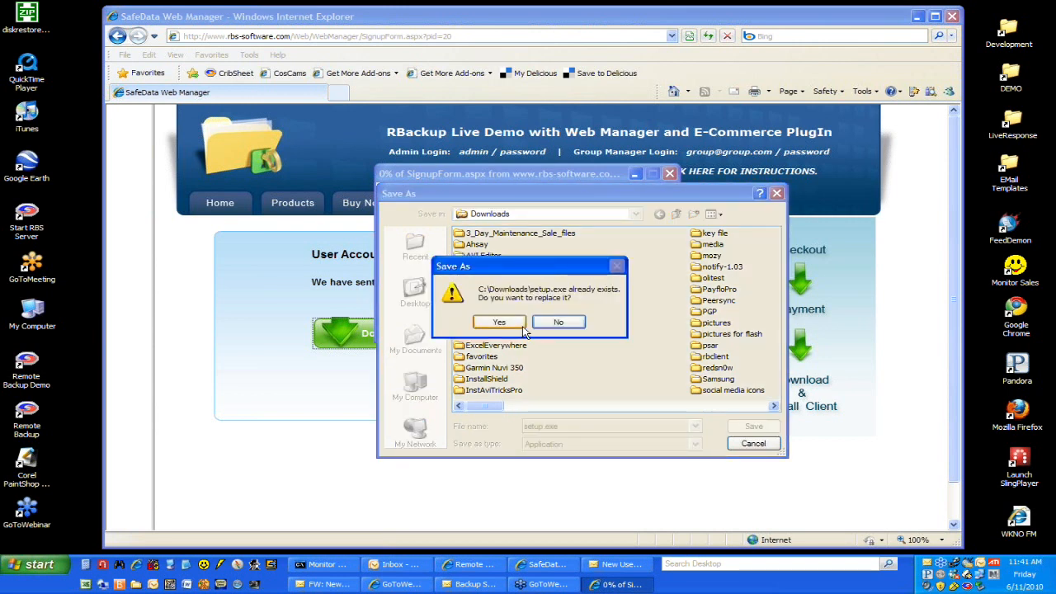
click(499, 322)
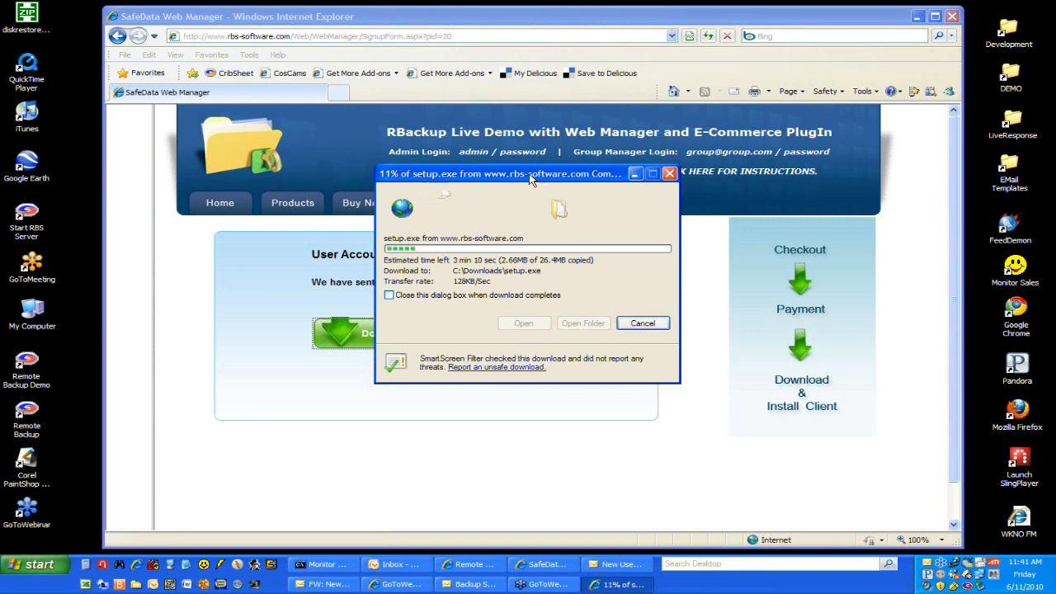
click(643, 324)
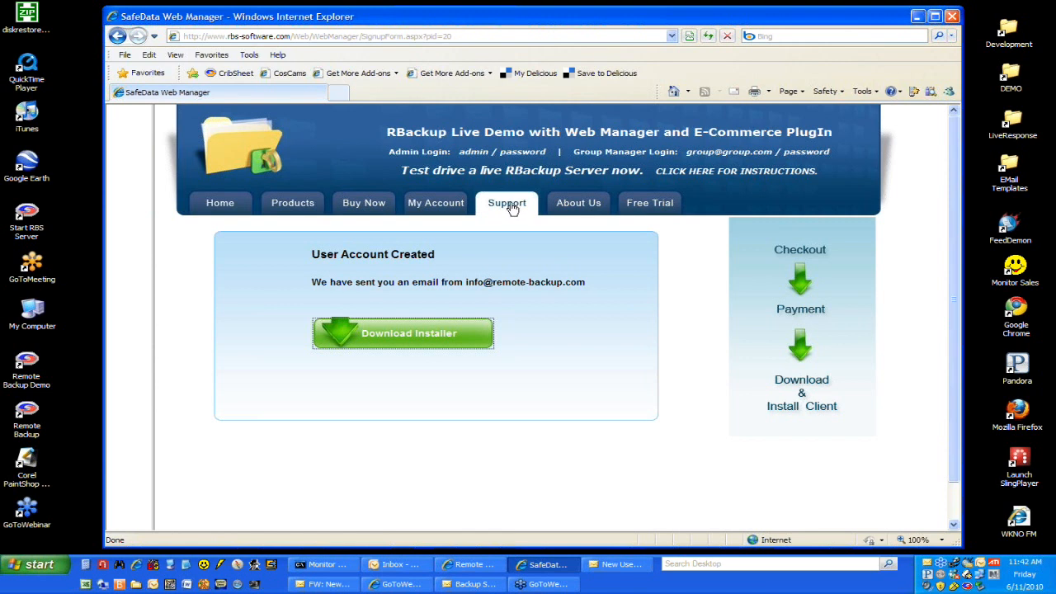
Step: Go to the account sign-in page and sign in as admin with the account password
click(436, 206)
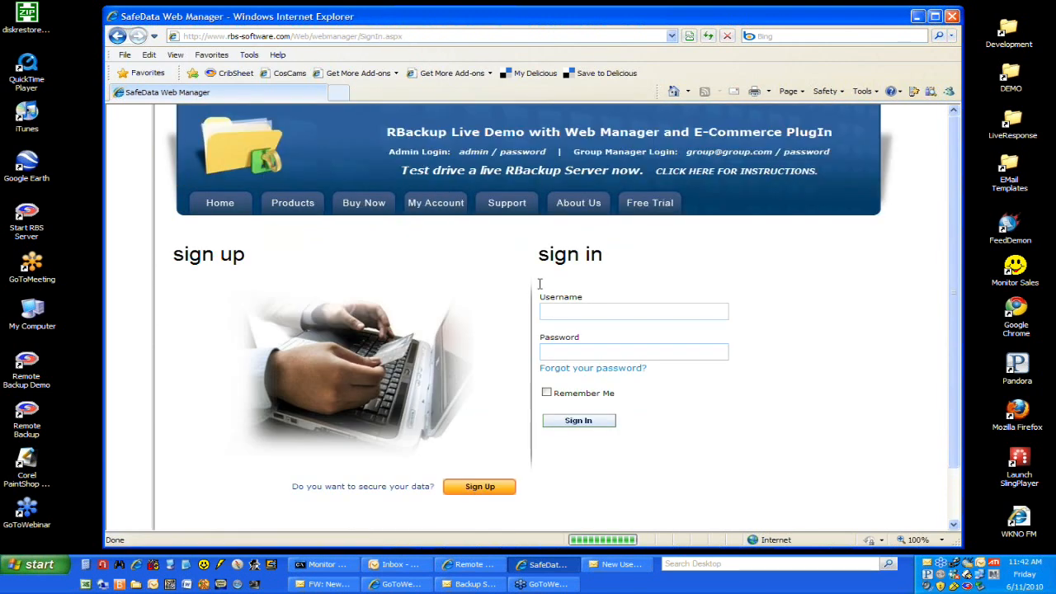
click(579, 310)
text(admin)
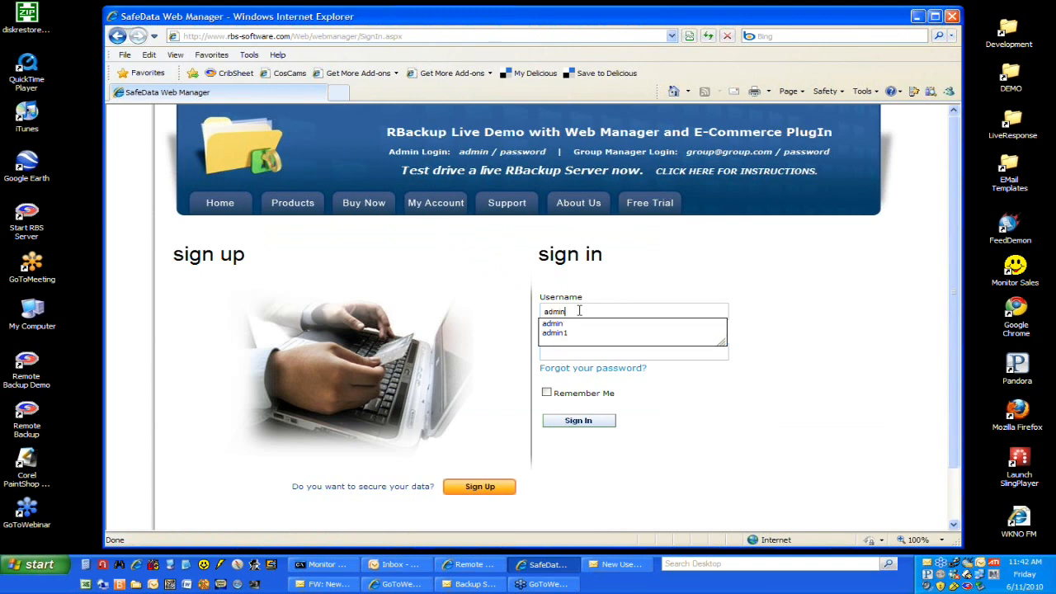
key(Tab)
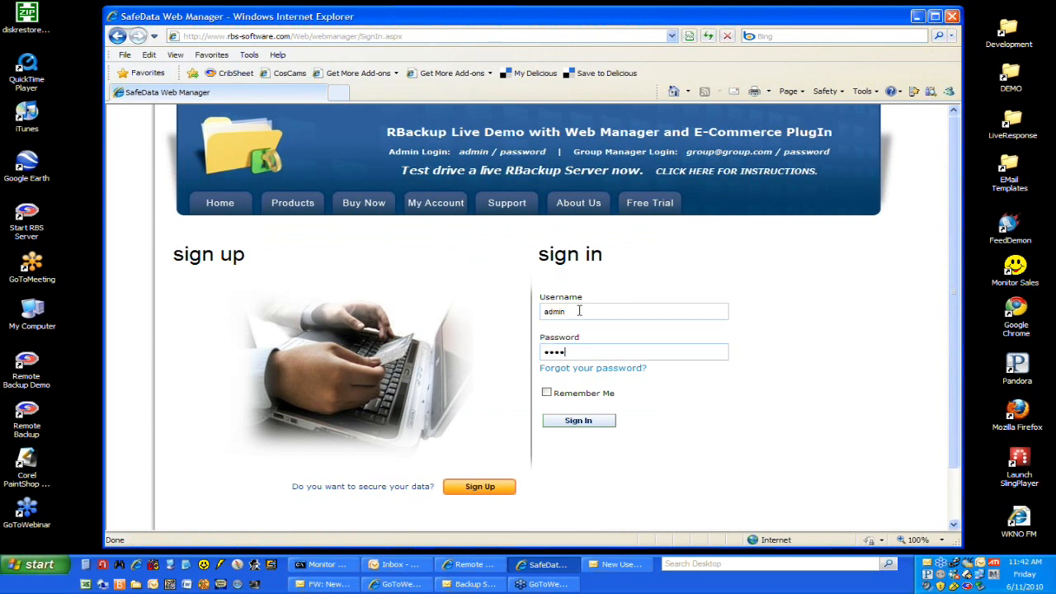
text(password)
key(Return)
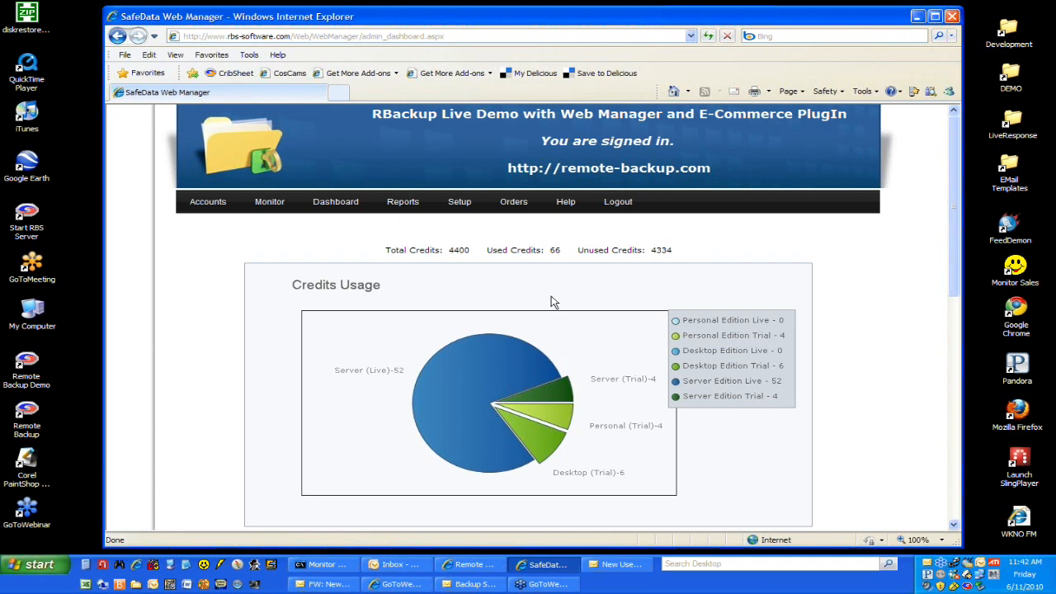
Step: Review the dashboard's credits usage and view the client activity chart as Weekly and back to Today
scroll(808, 329, down, 3)
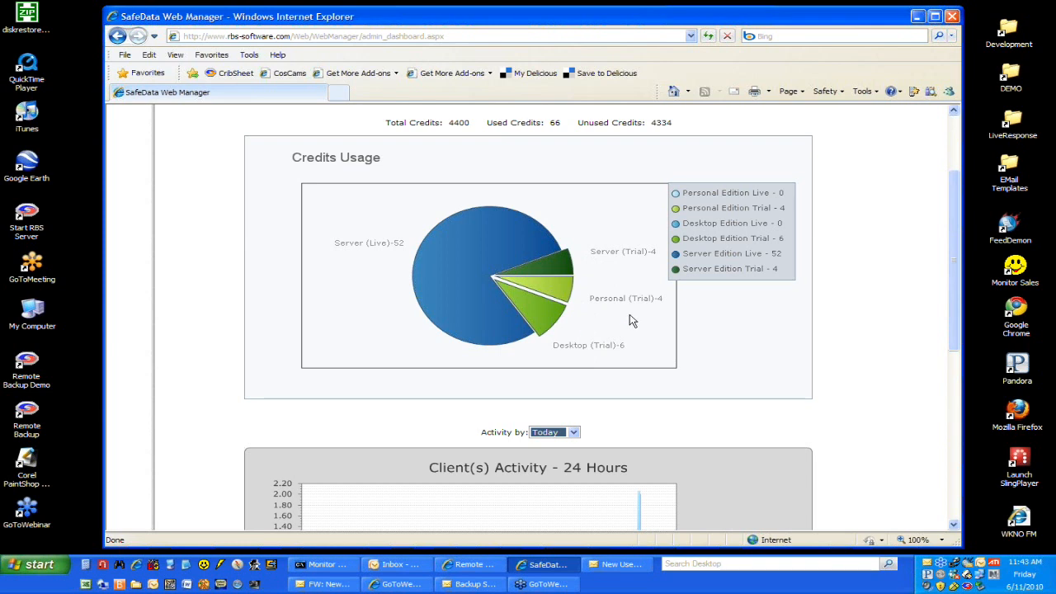
scroll(632, 321, down, 3)
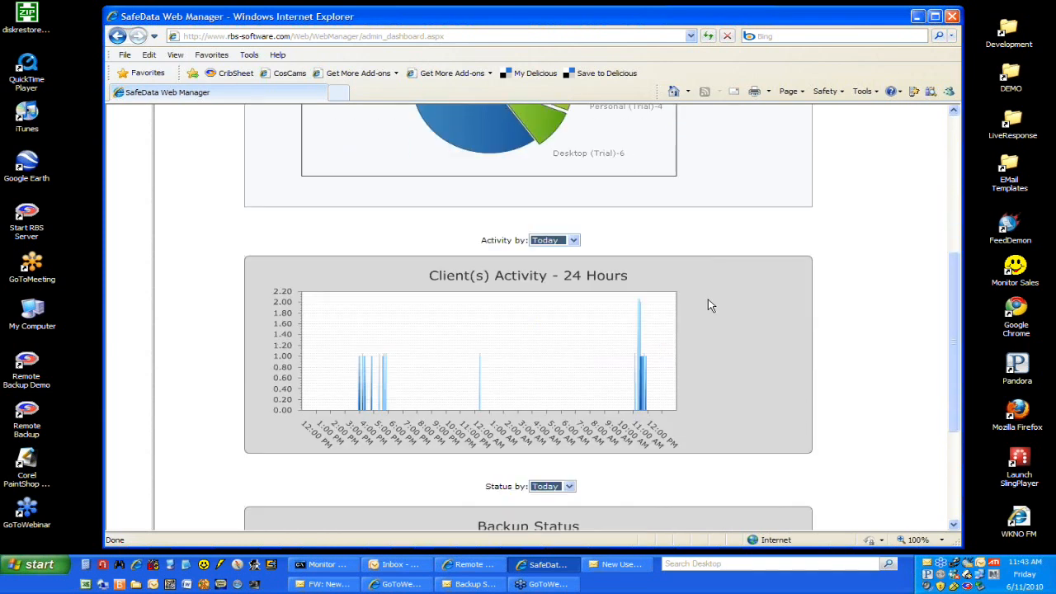
scroll(708, 302, down, 1)
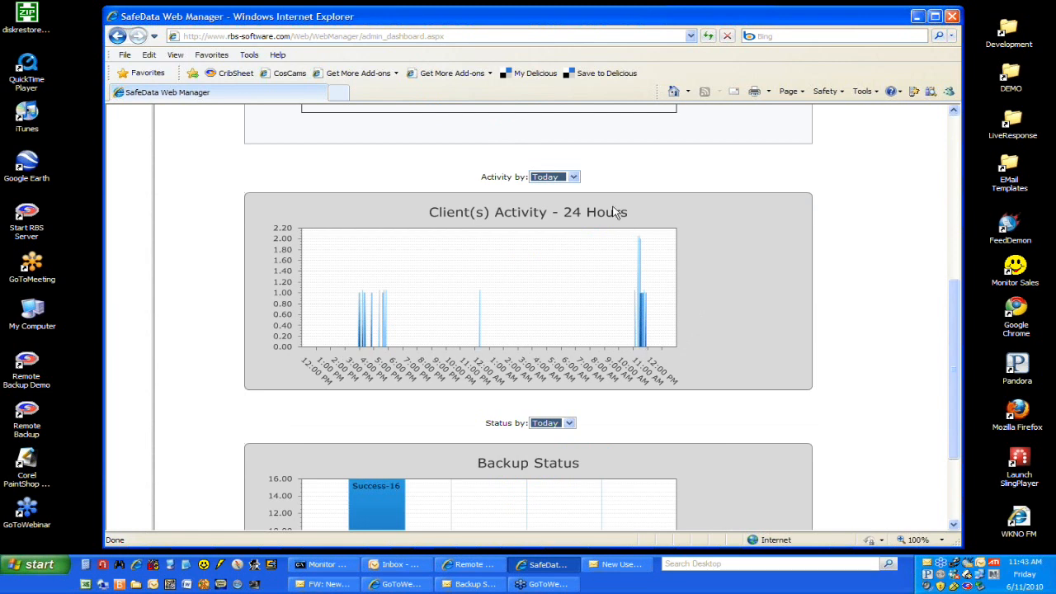
click(576, 179)
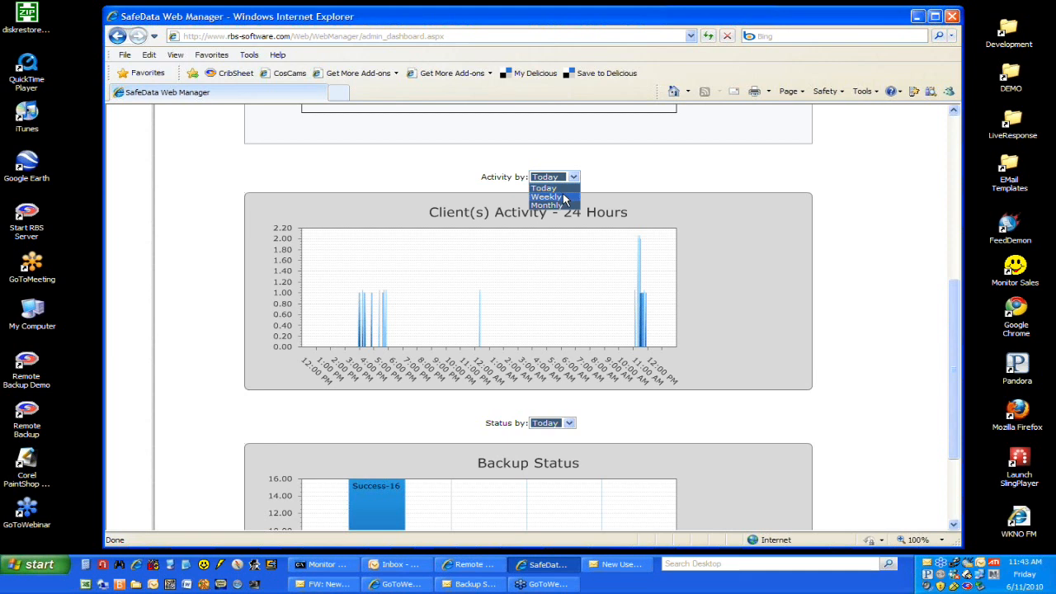
click(568, 196)
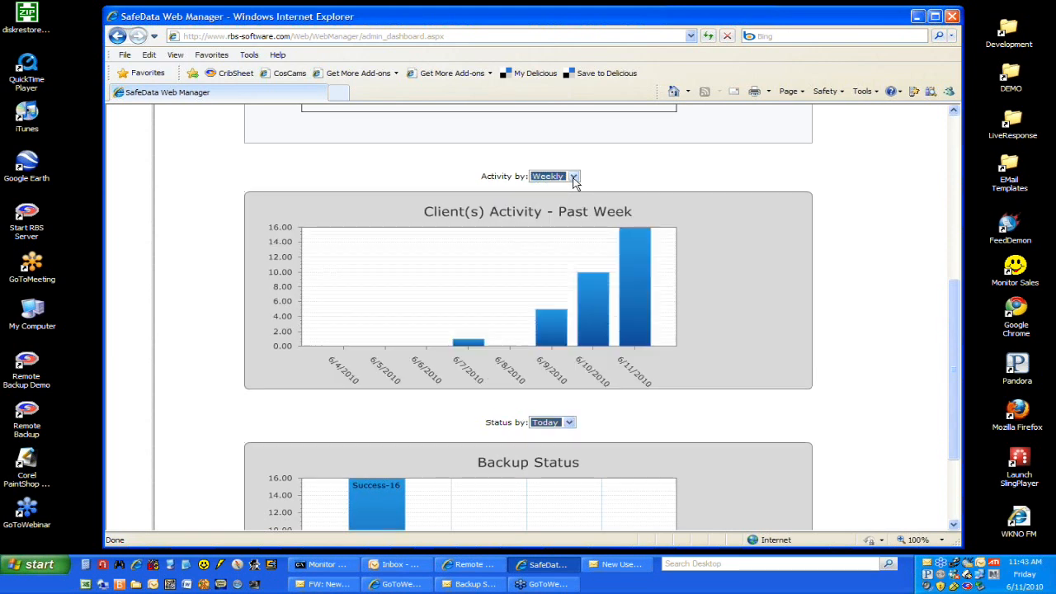
click(574, 178)
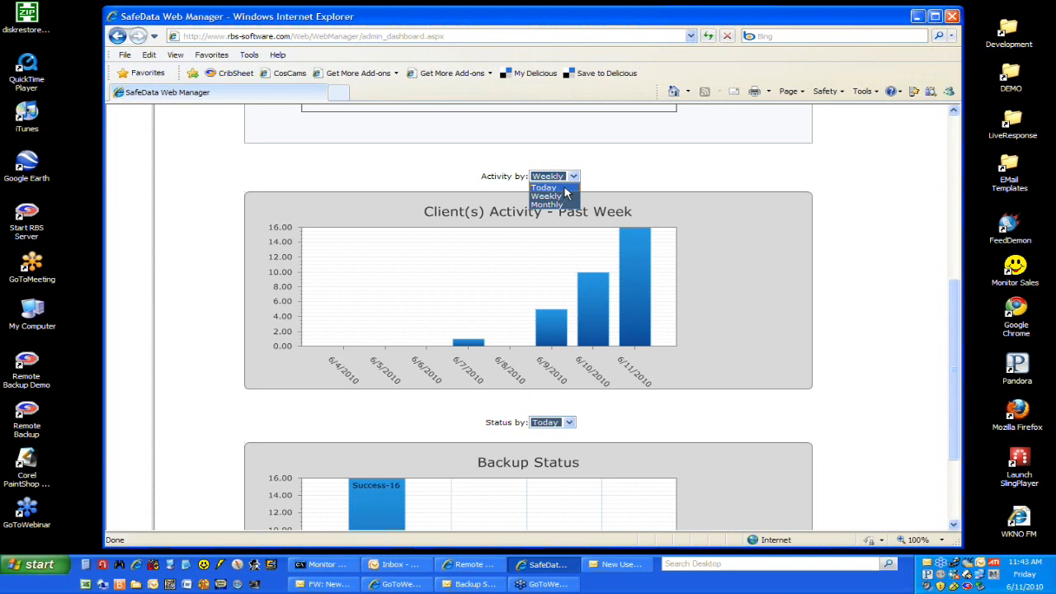
click(567, 190)
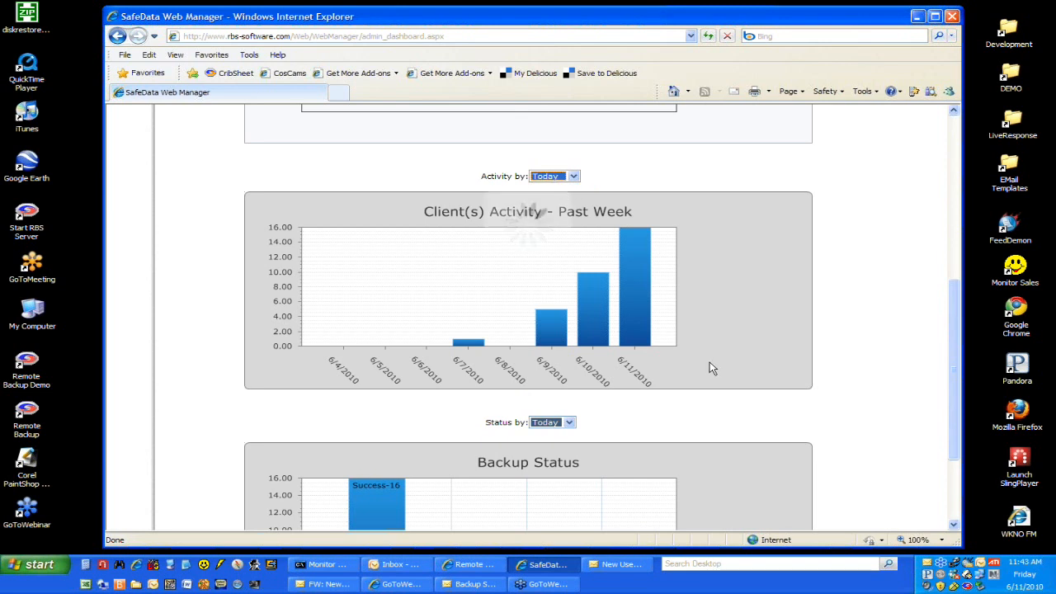
Step: View the dashboard's Backup Status chart for 3 days and return it to Today
scroll(713, 368, down, 3)
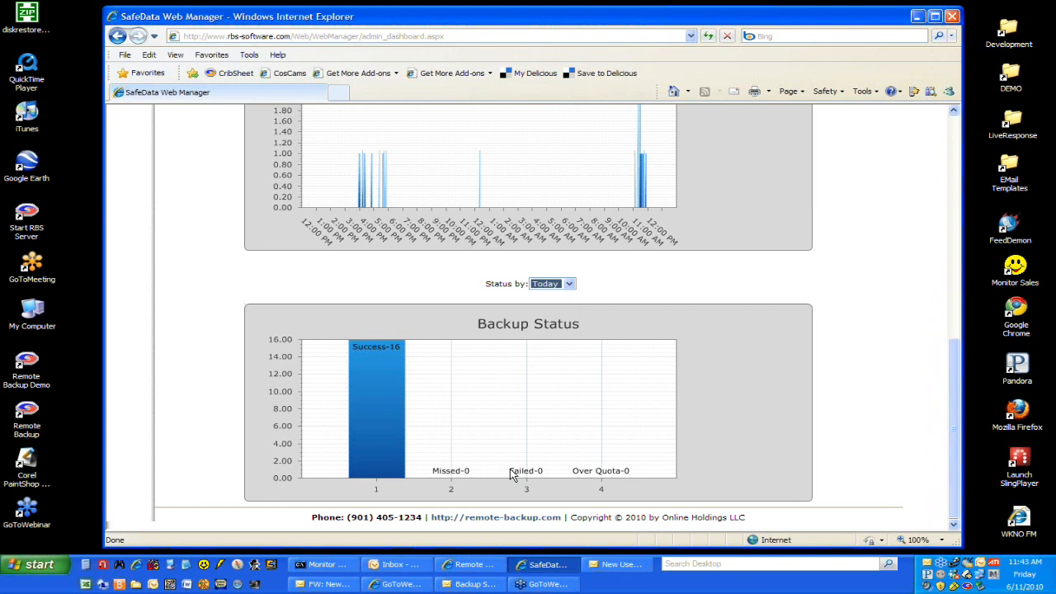
click(569, 284)
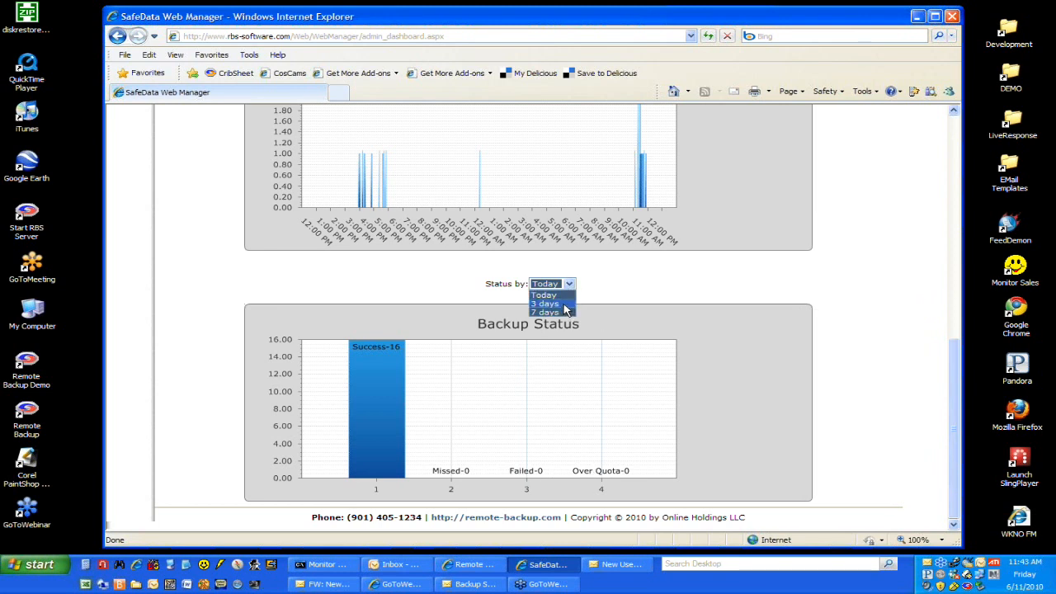
click(564, 297)
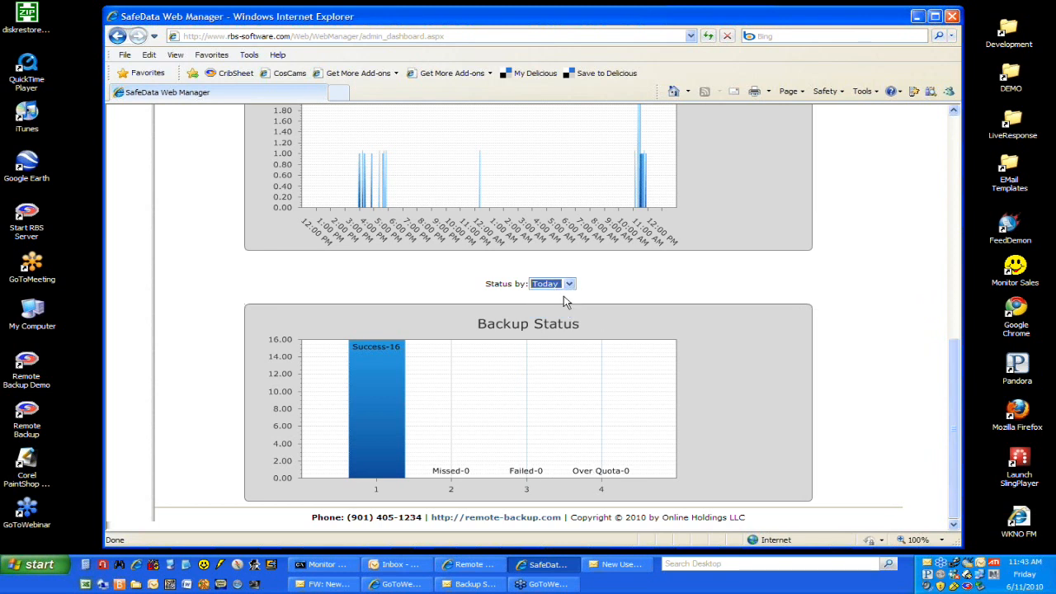
click(570, 284)
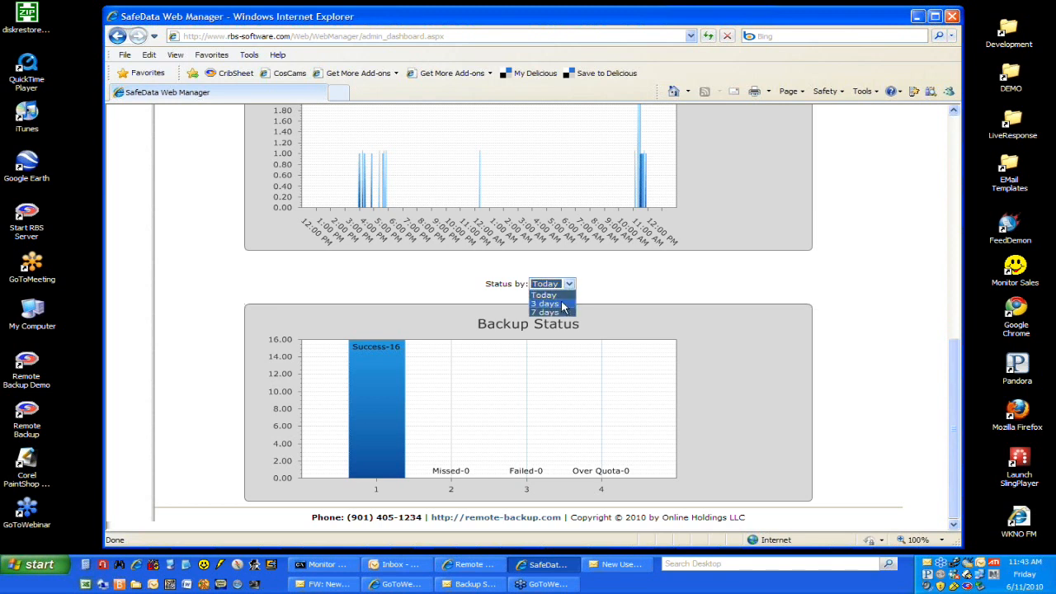
click(564, 307)
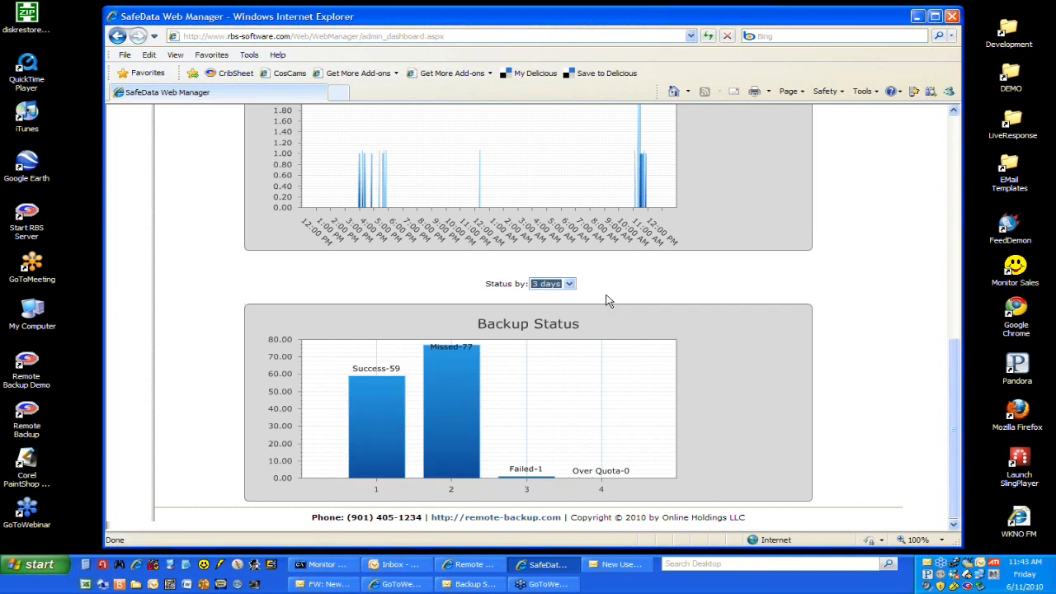
click(570, 284)
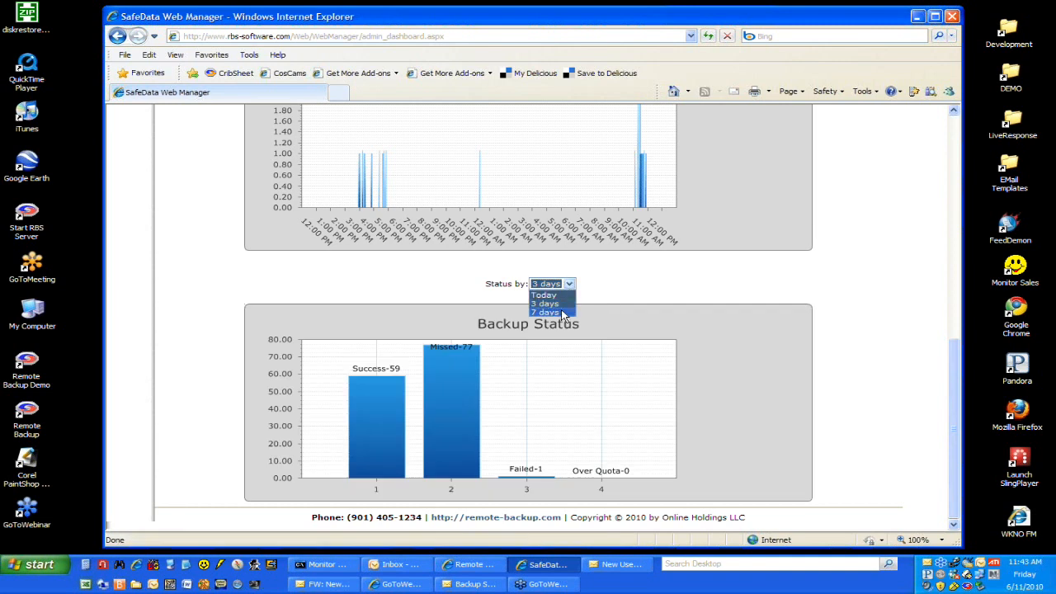
click(563, 294)
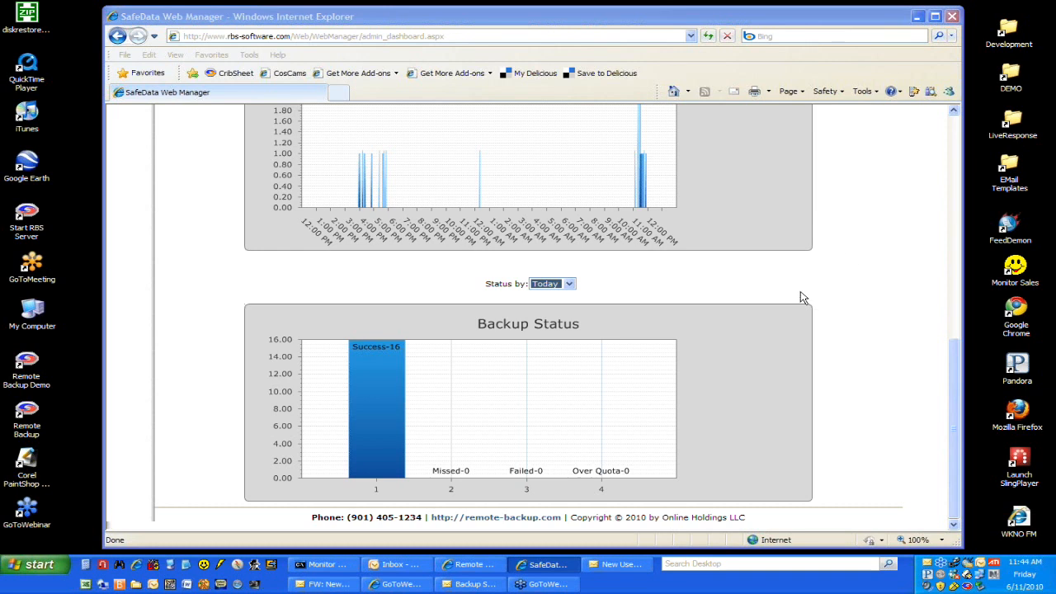
Step: Open the web server monitor page and start a backup of the Default set from the Remote Backup Demo client
drag(952, 385, 951, 150)
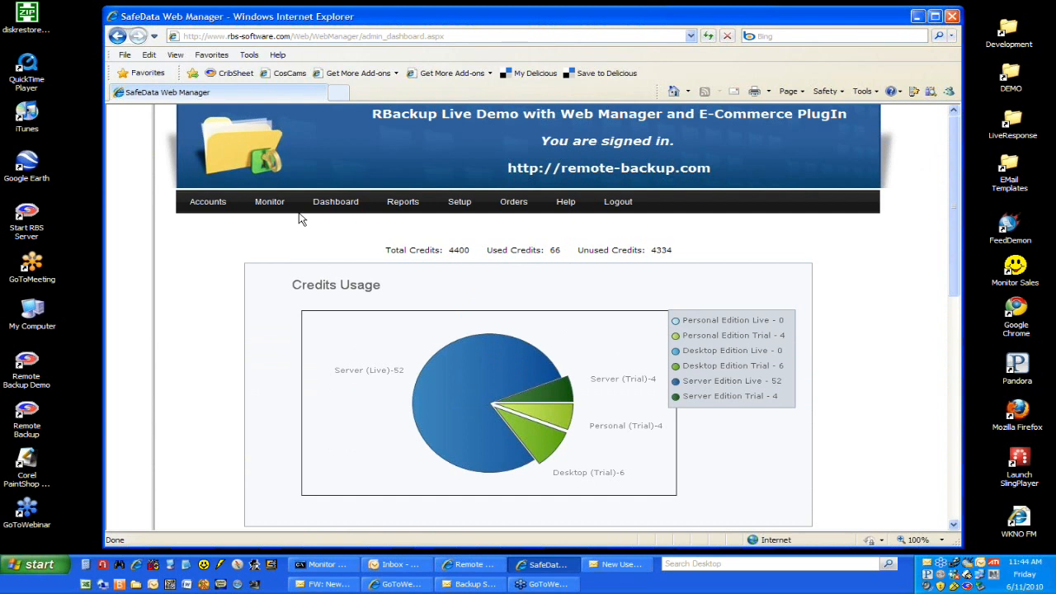
click(271, 204)
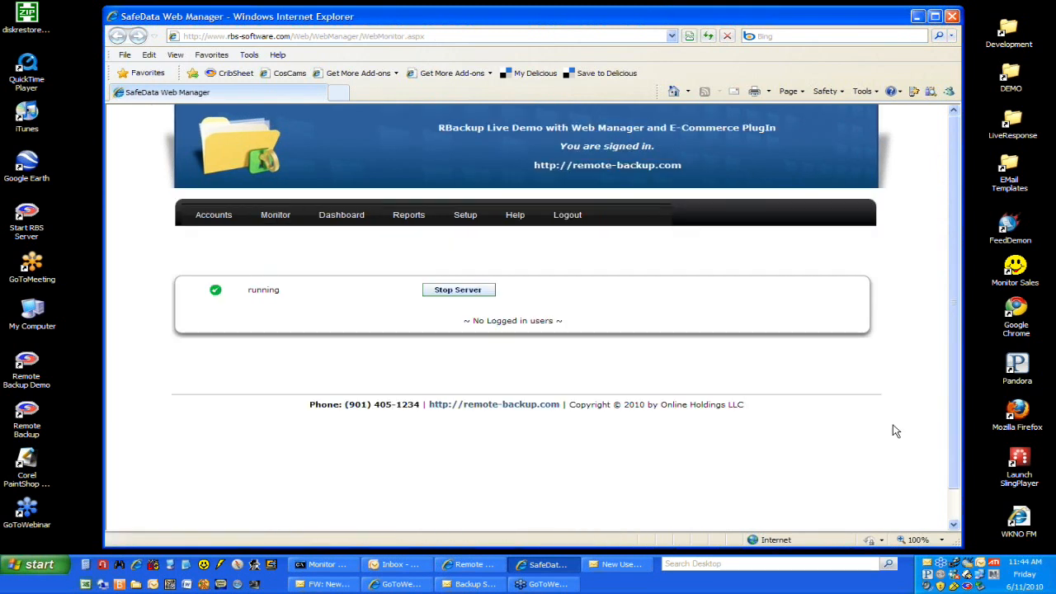
double_click(974, 585)
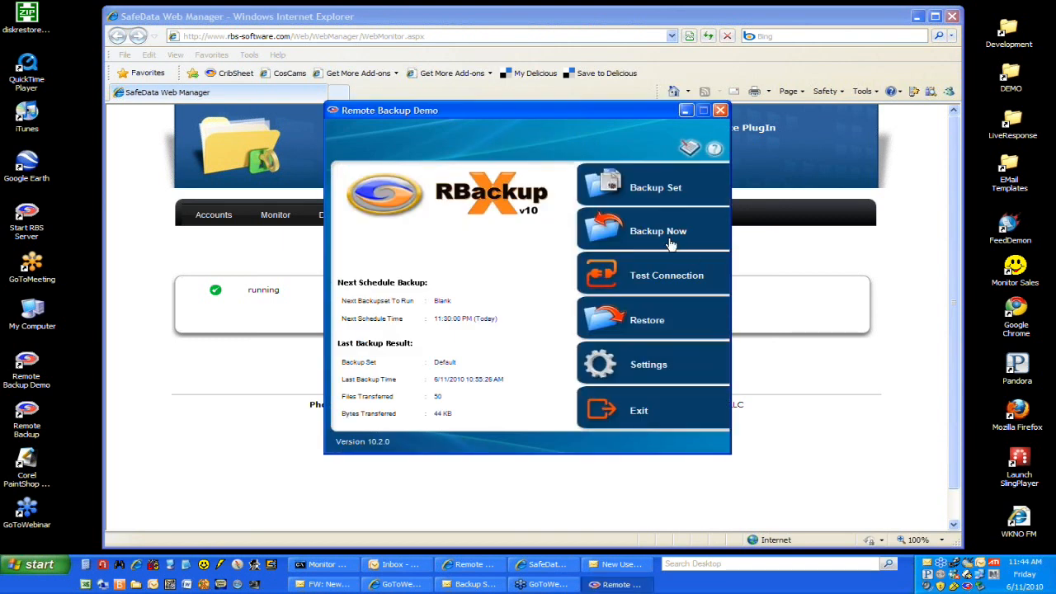
click(660, 233)
click(471, 257)
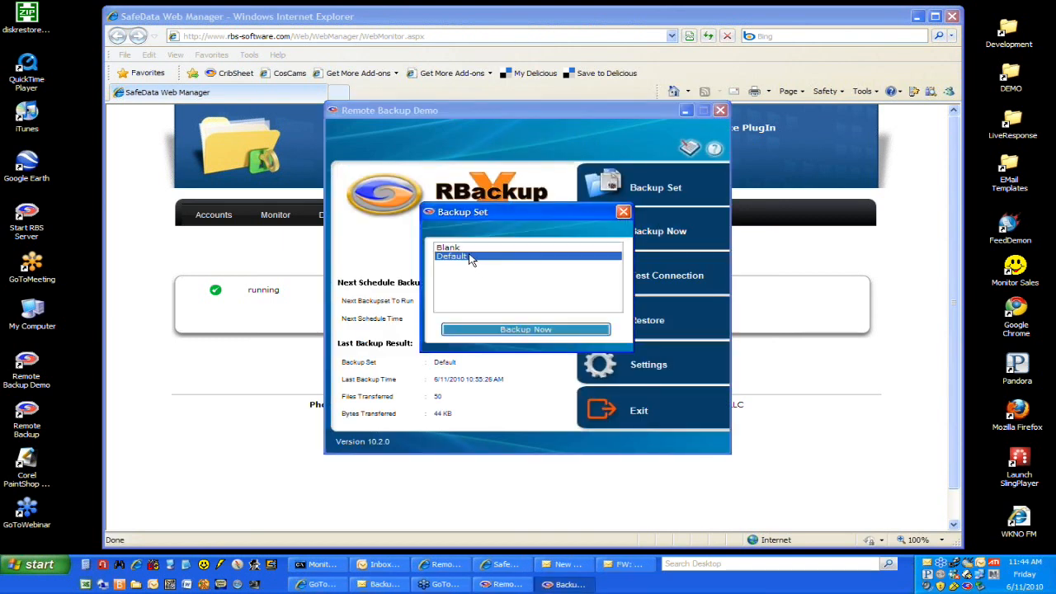
click(511, 331)
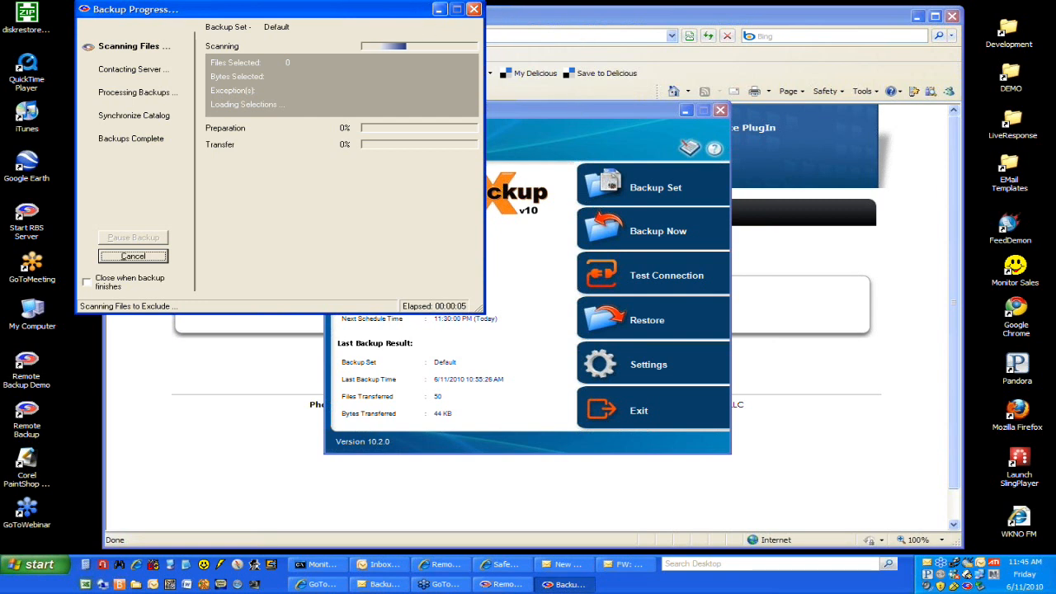
Step: Minimize the backup client windows to watch the transfer on the monitor page, and close the Backup Progress window once the backup finishes
click(439, 9)
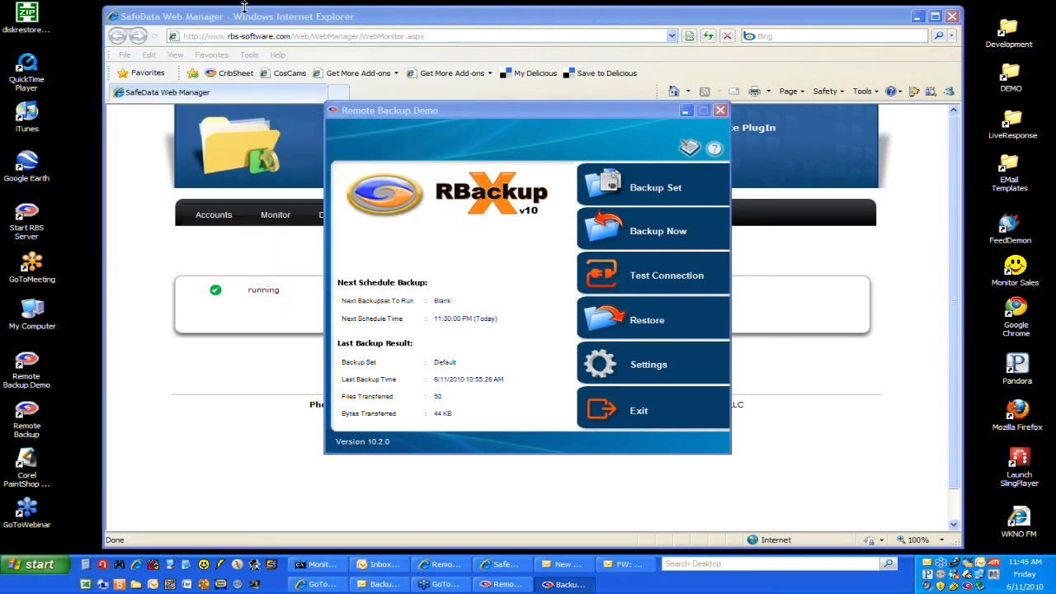
click(685, 109)
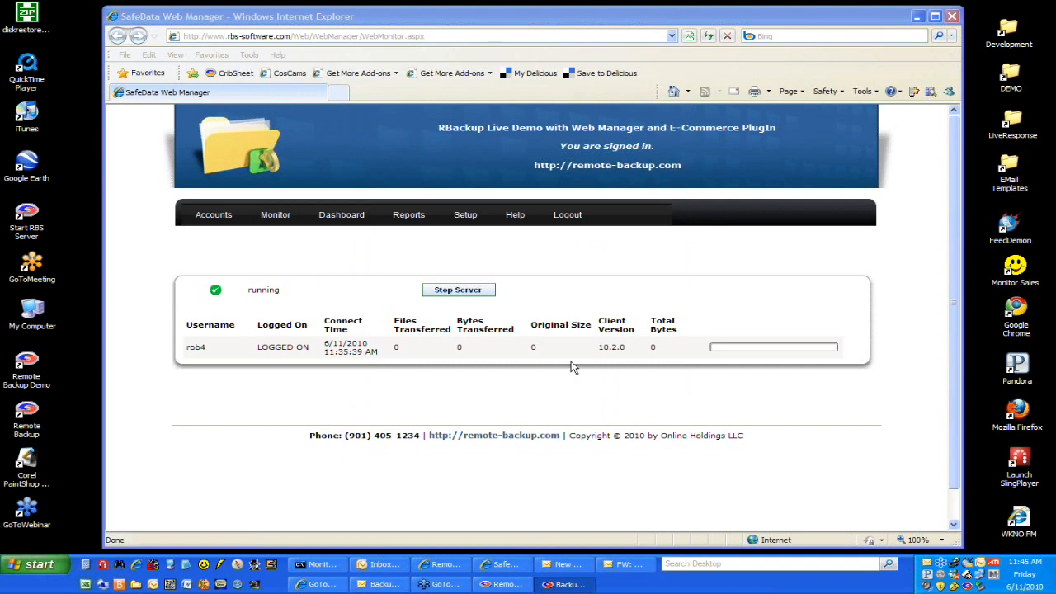
click(524, 26)
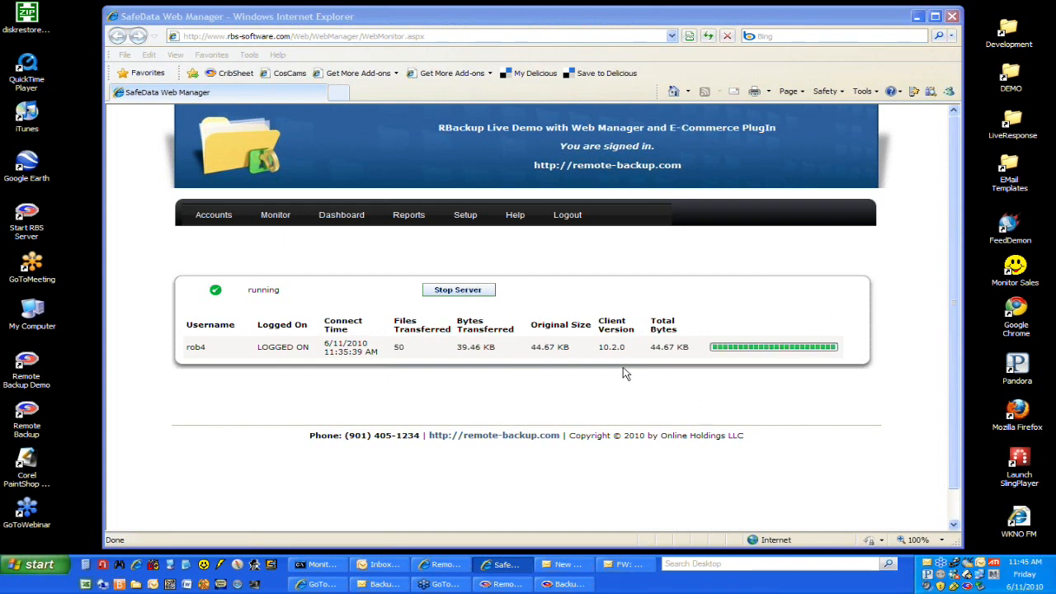
drag(0, 76, 372, 20)
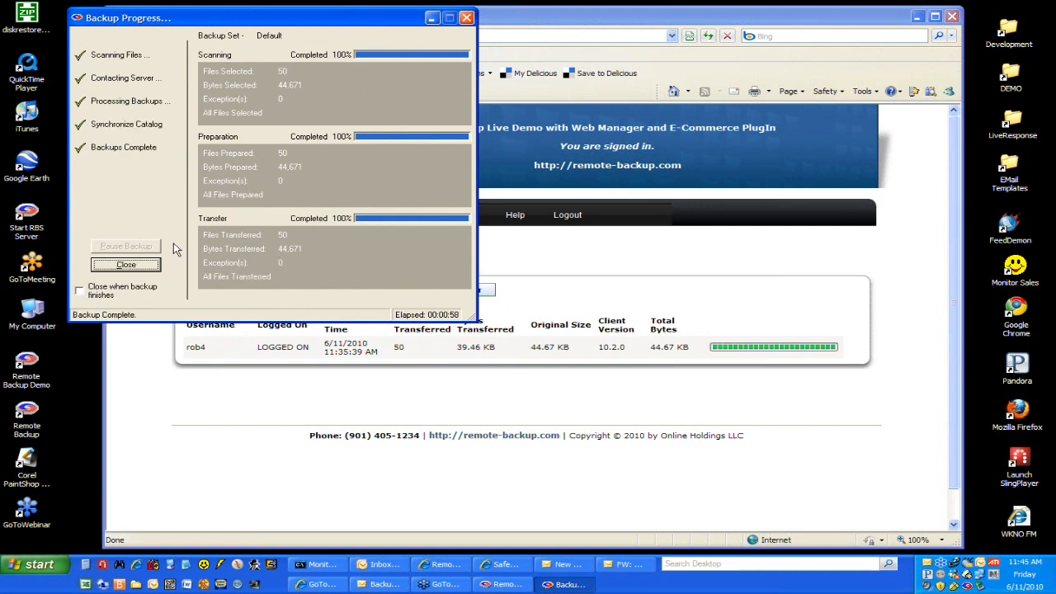
click(126, 264)
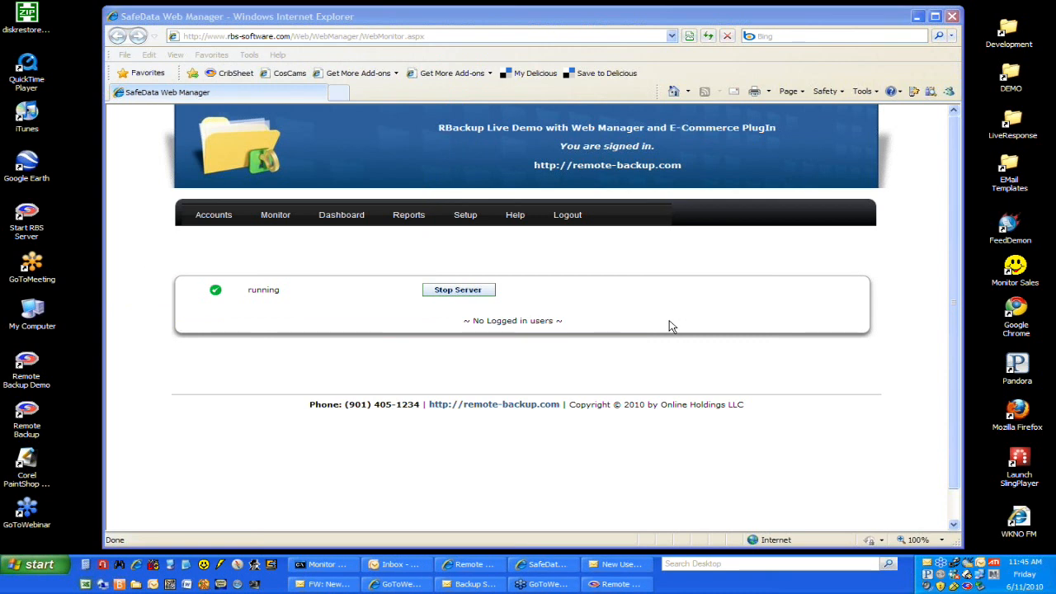
click(519, 17)
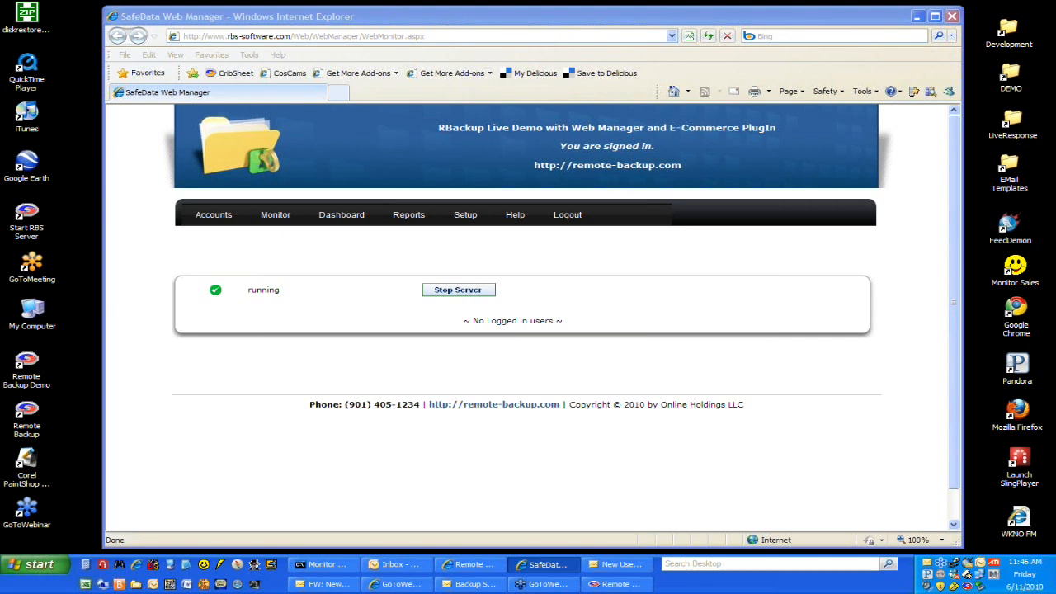
Step: Run the Default backup set again from the Remote Backup Demo client and minimize its windows to uncover the monitor page
click(611, 584)
click(693, 231)
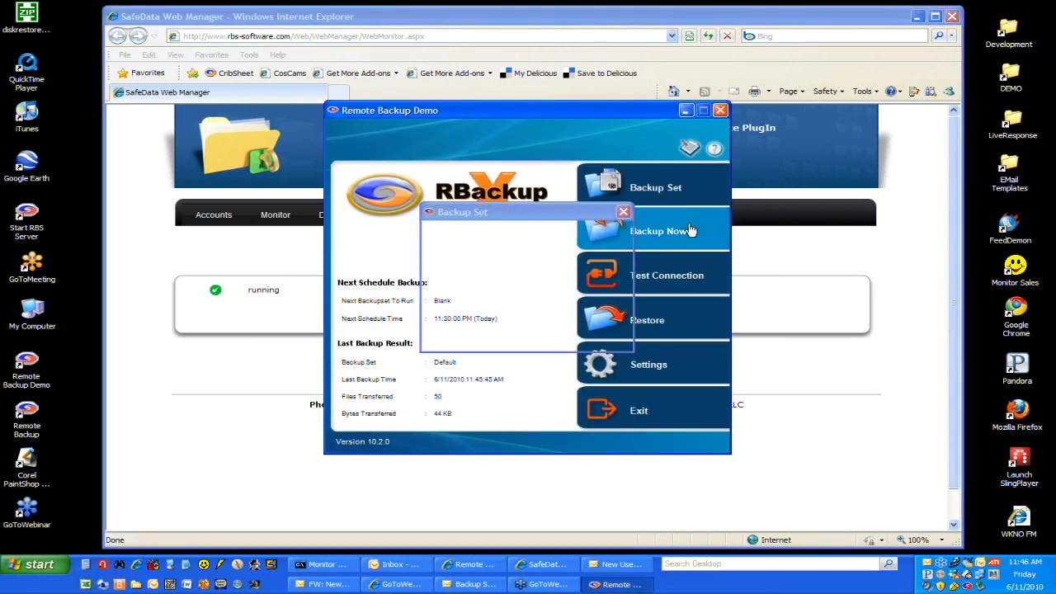
click(452, 257)
click(526, 334)
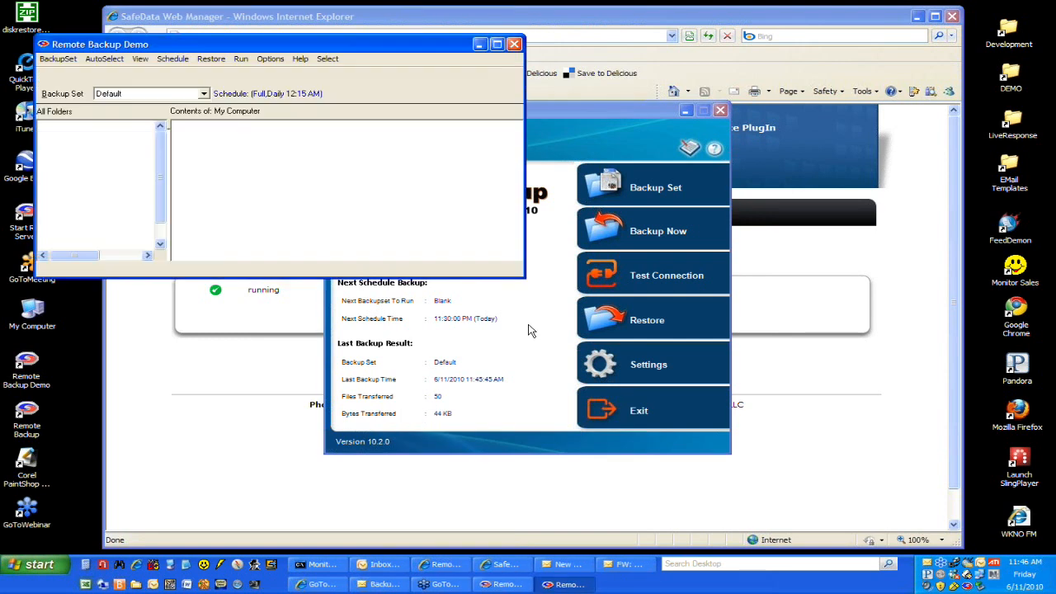
click(687, 111)
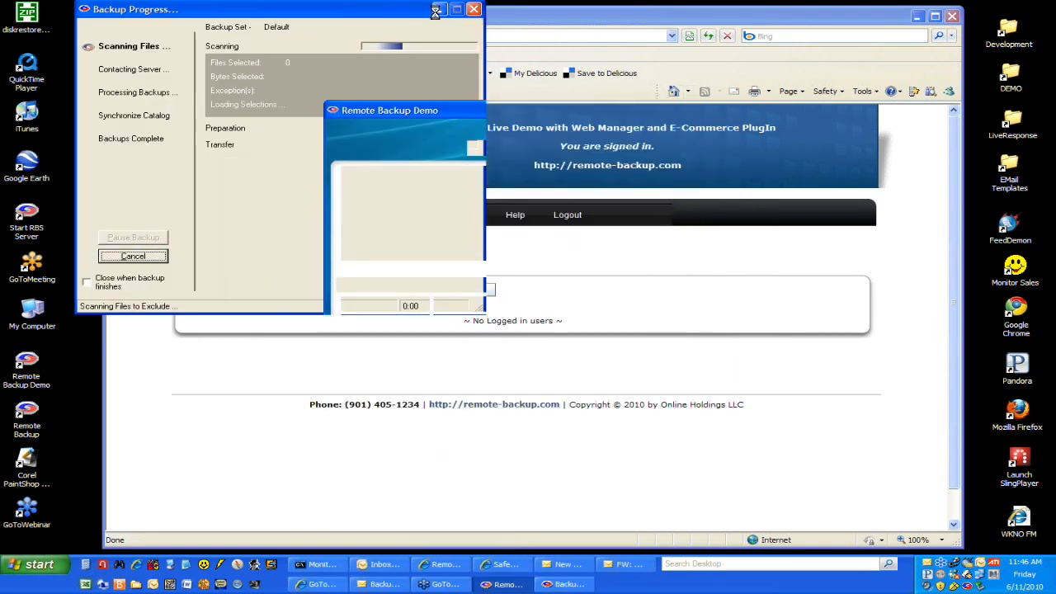
click(437, 10)
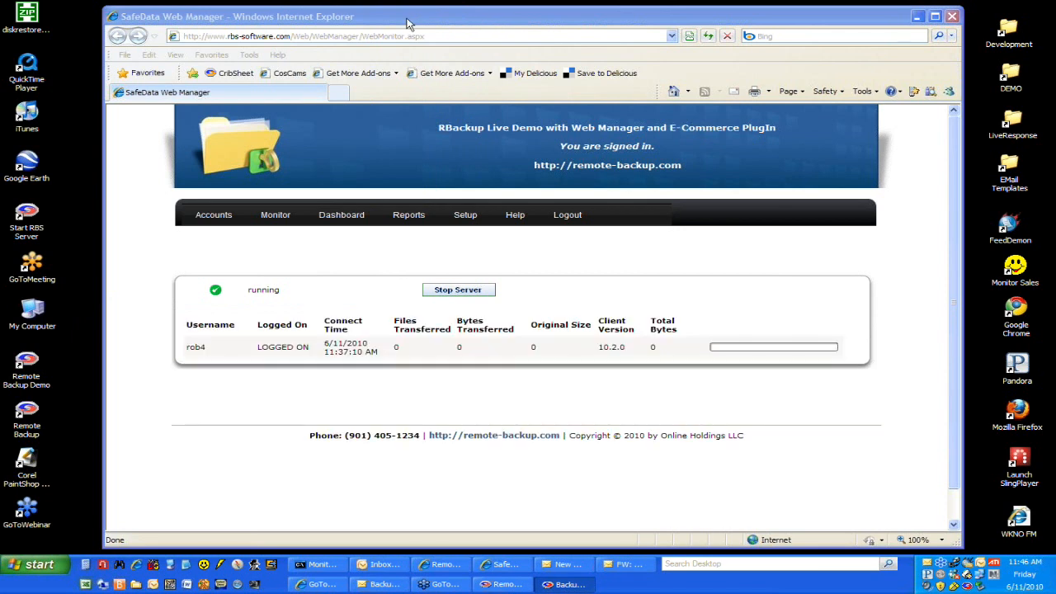
click(407, 23)
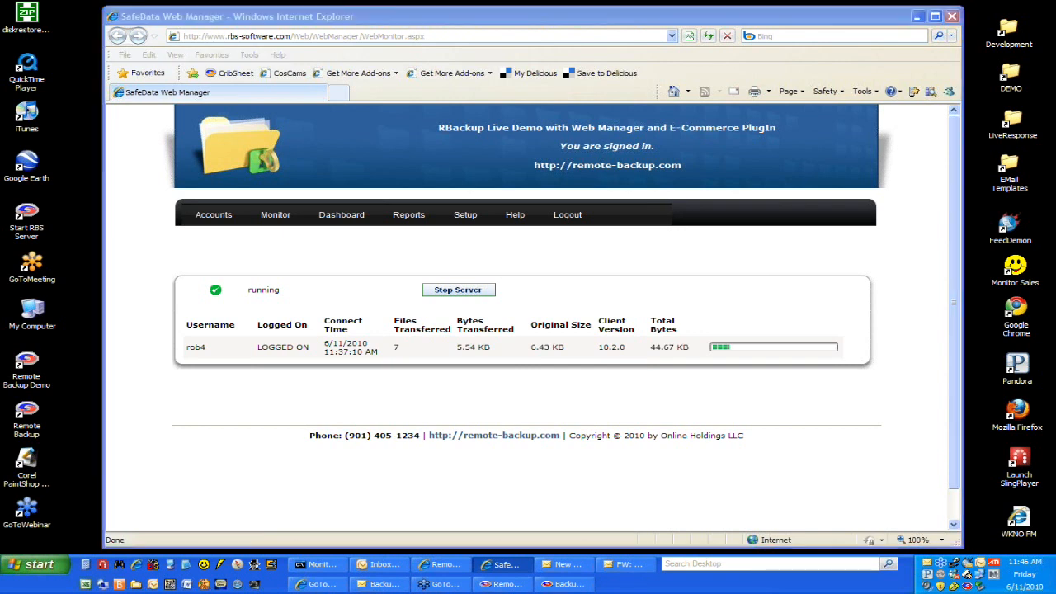
Step: Place the Backup Progress window beside the monitor's client row to compare the transfer figures, and close it when the backup is complete
drag(0, 34, 261, 7)
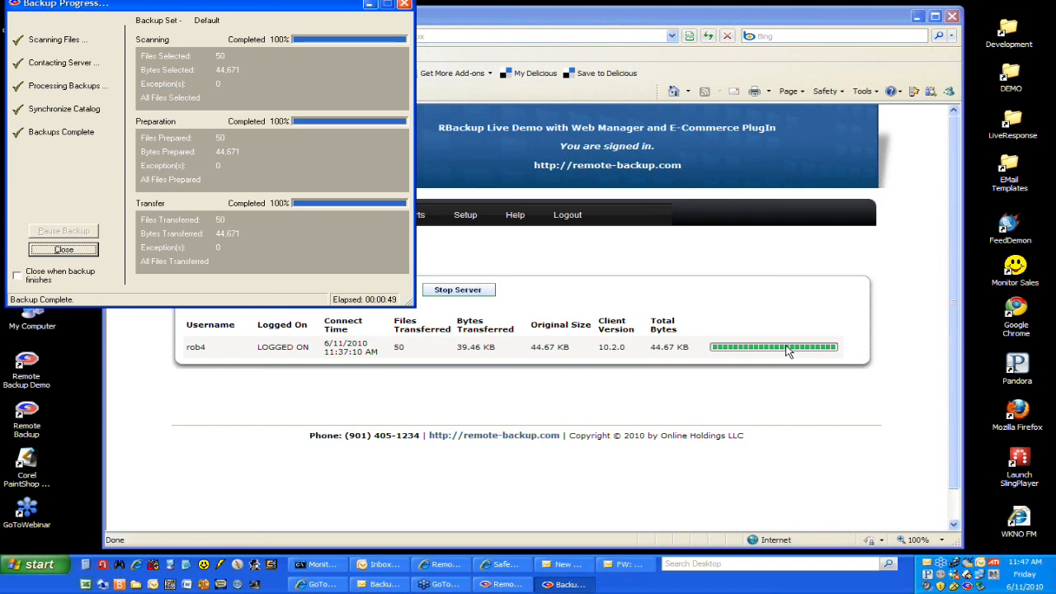
drag(279, 8, 288, 27)
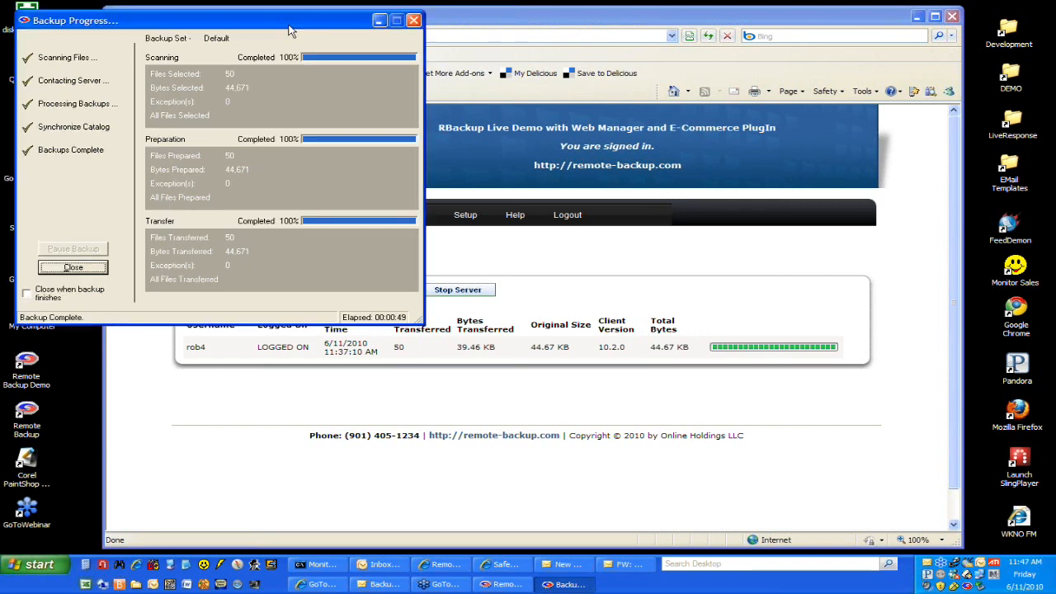
click(73, 270)
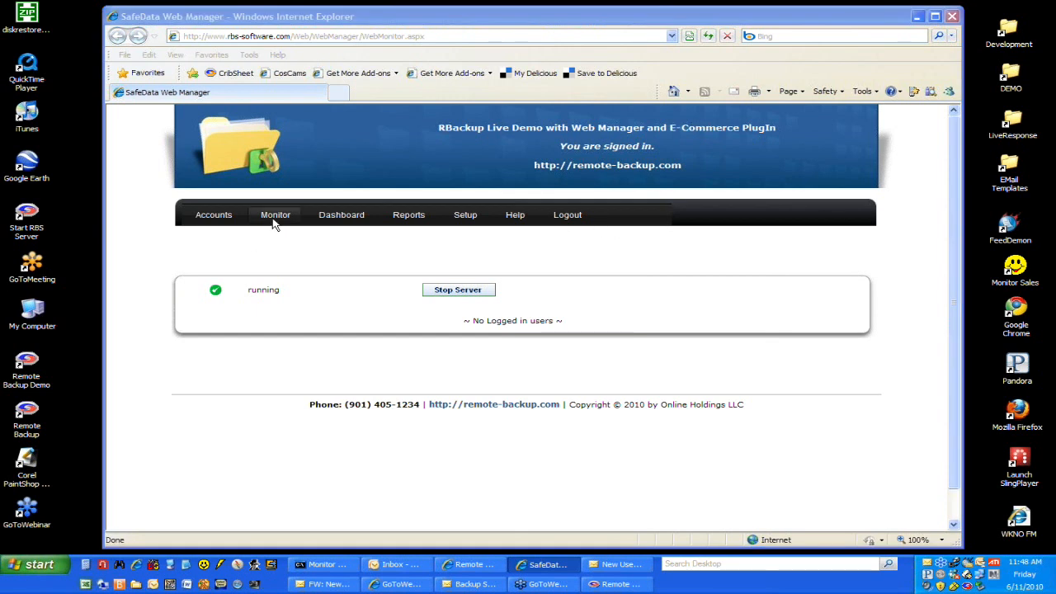
Step: Open the House Account group for editing from the account group list and review its contact, quota and status fields
mouse_move(228, 221)
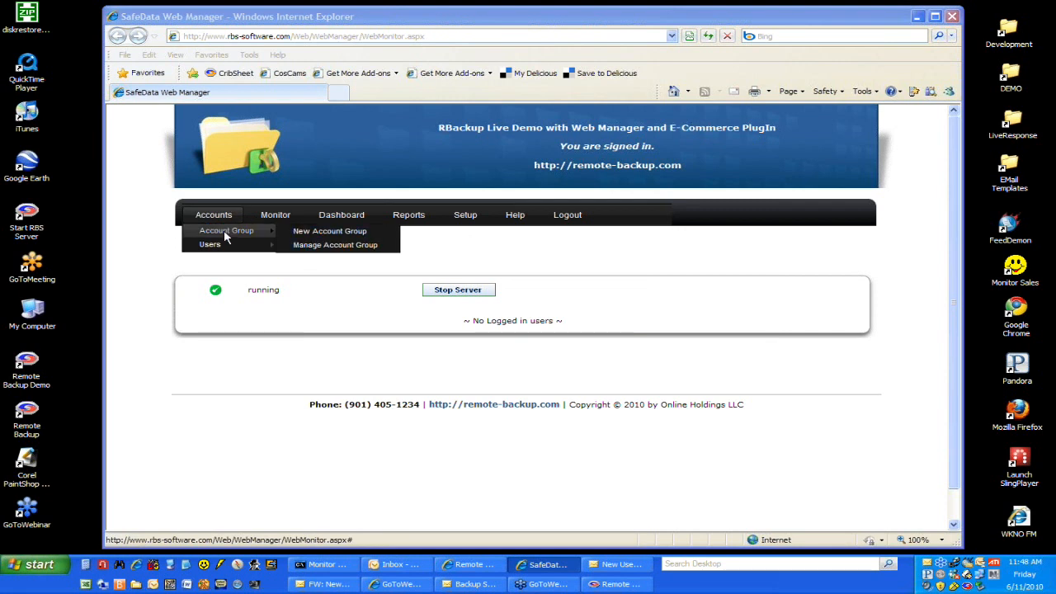
click(335, 245)
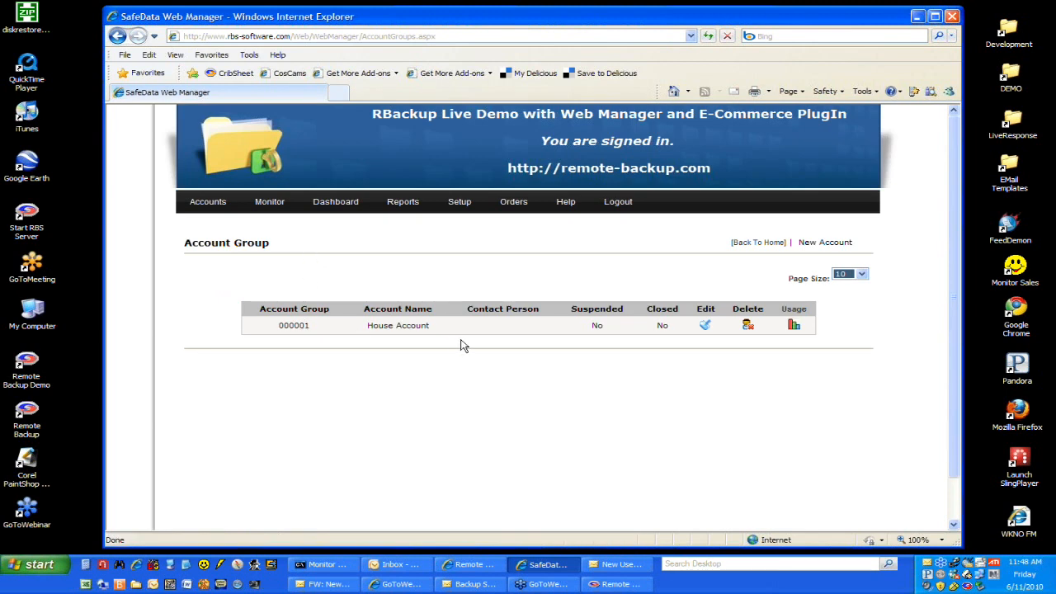
click(705, 327)
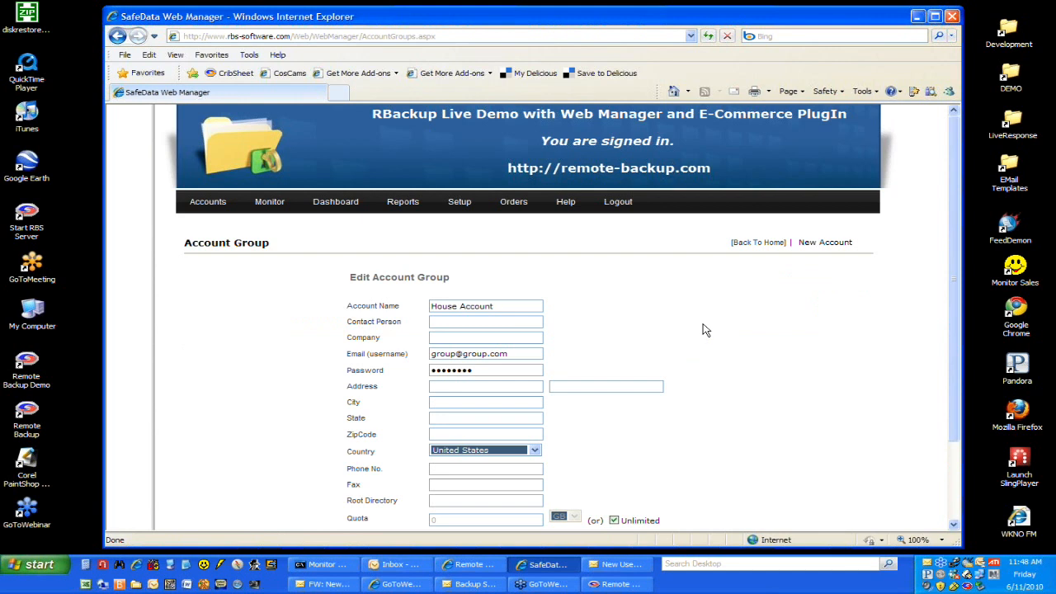
scroll(705, 330, down, 2)
scroll(706, 330, down, 1)
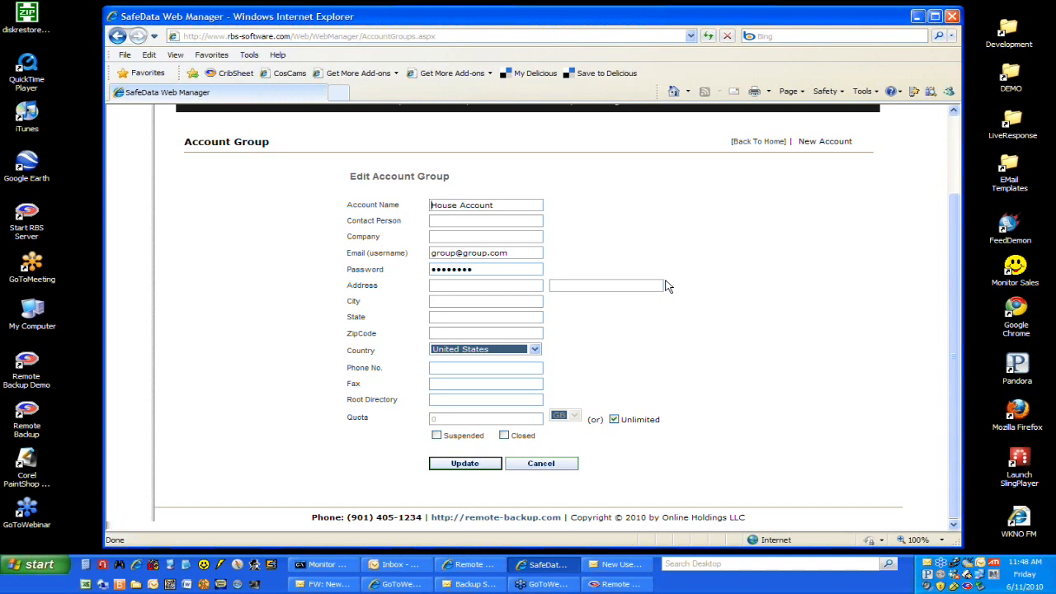
scroll(668, 285, up, 3)
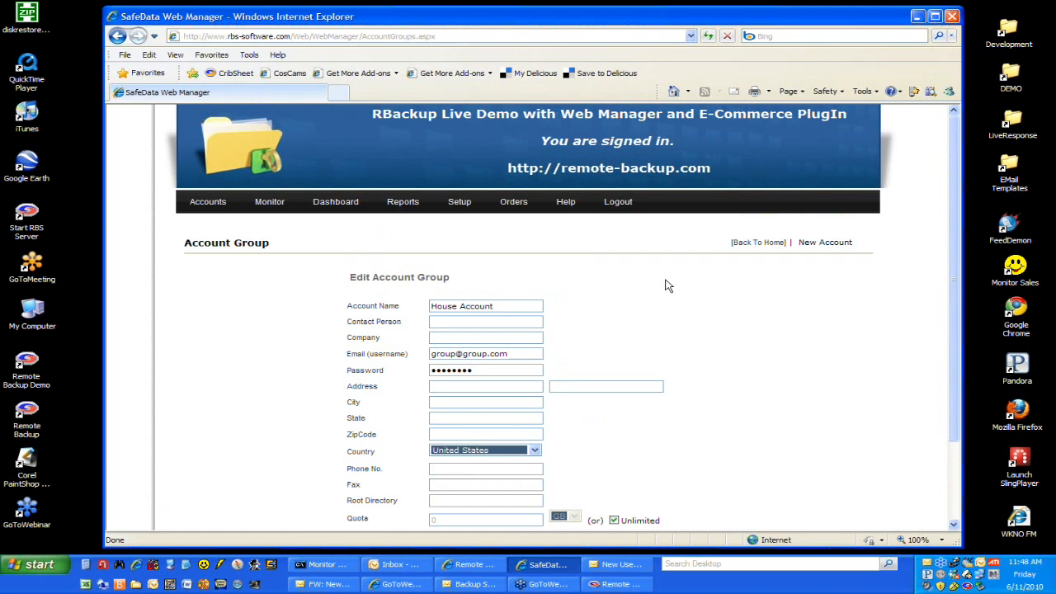
Step: Open the user management page and look through the user list with its filter and search options
mouse_move(207, 203)
mouse_move(217, 236)
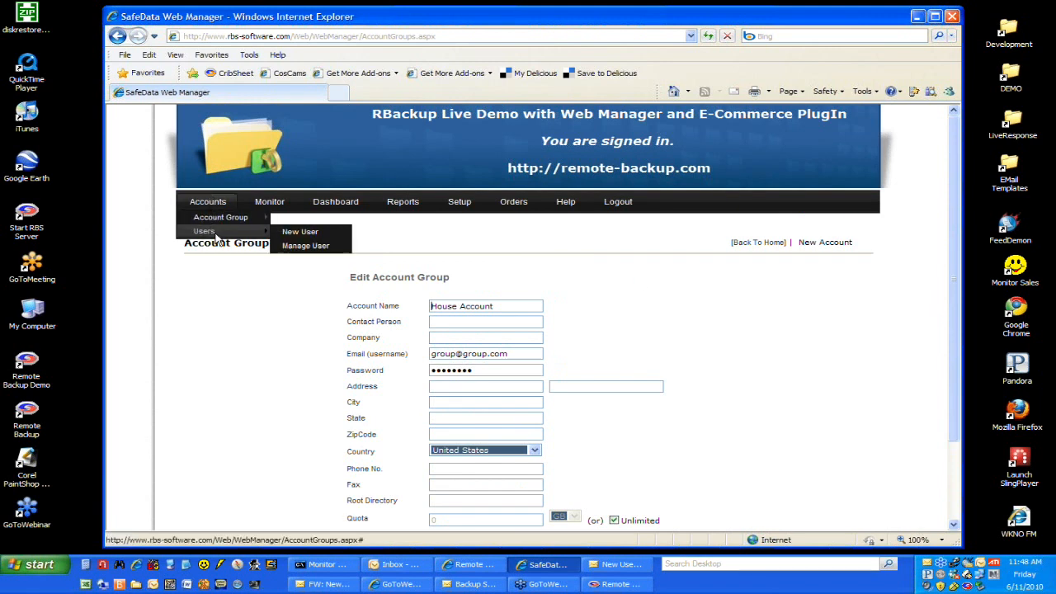
click(302, 246)
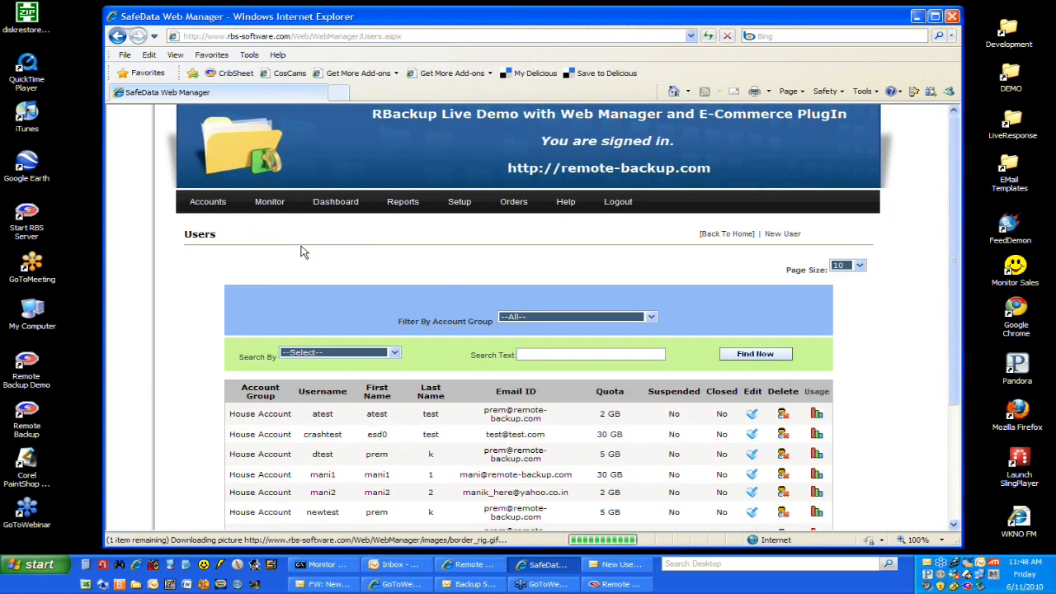
scroll(649, 296, down, 4)
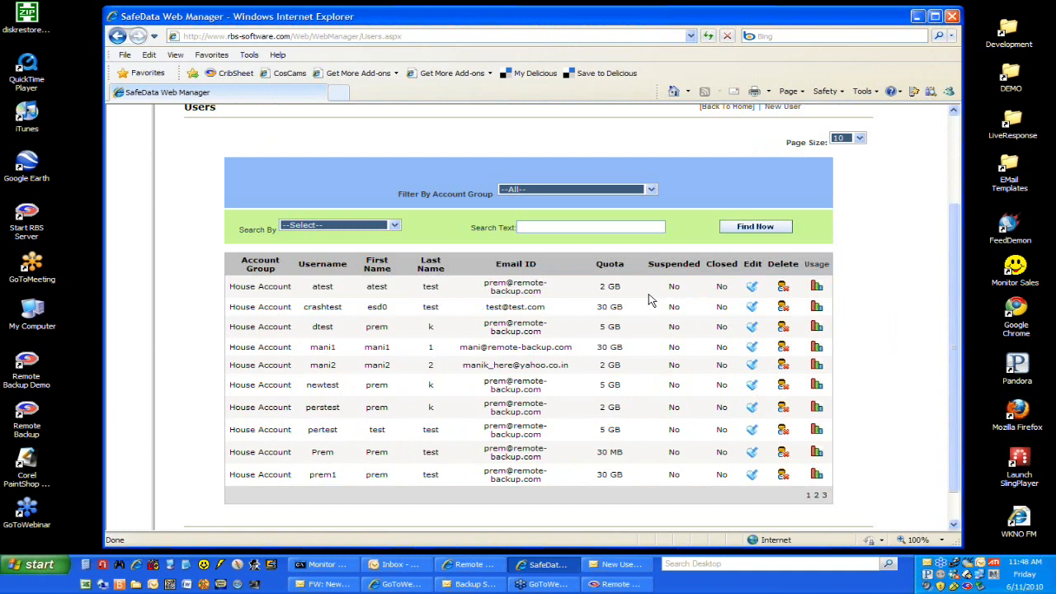
scroll(649, 299, up, 2)
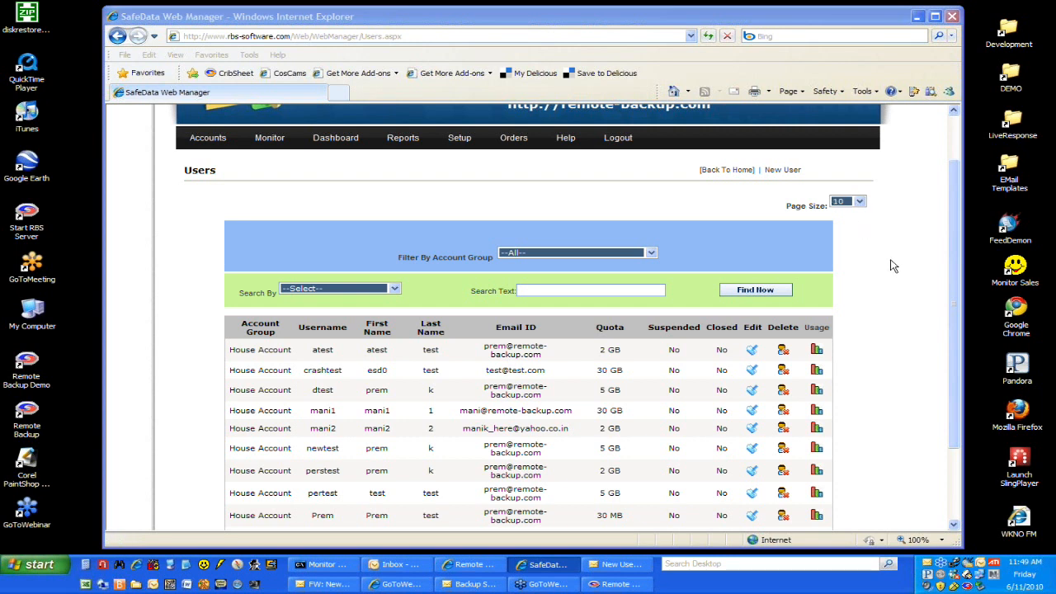
Step: Go to the third page of the user list and set its page size to 50
drag(957, 240, 956, 200)
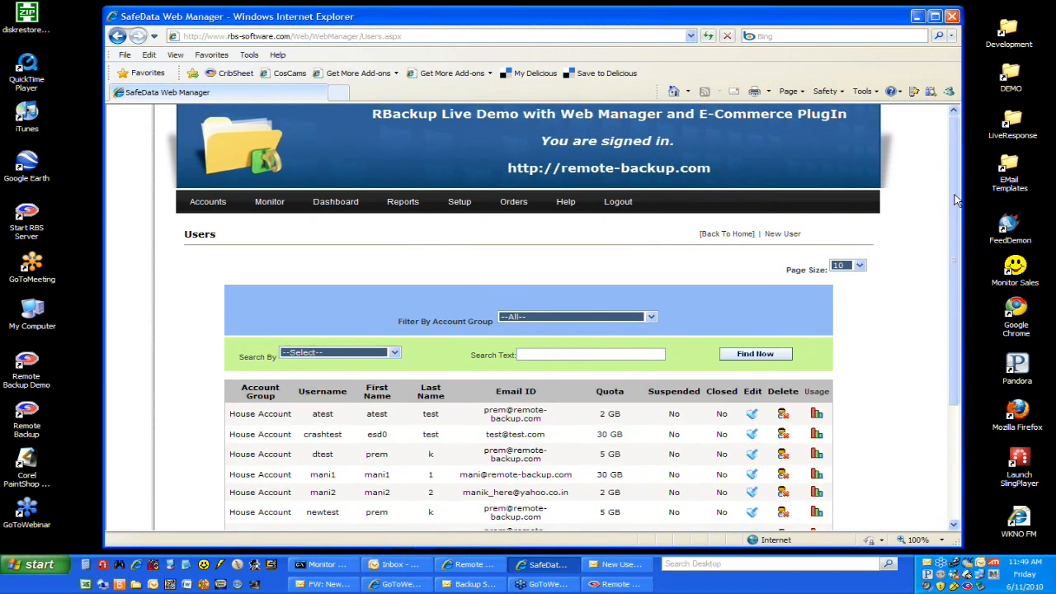
drag(956, 200, 944, 240)
mouse_move(207, 133)
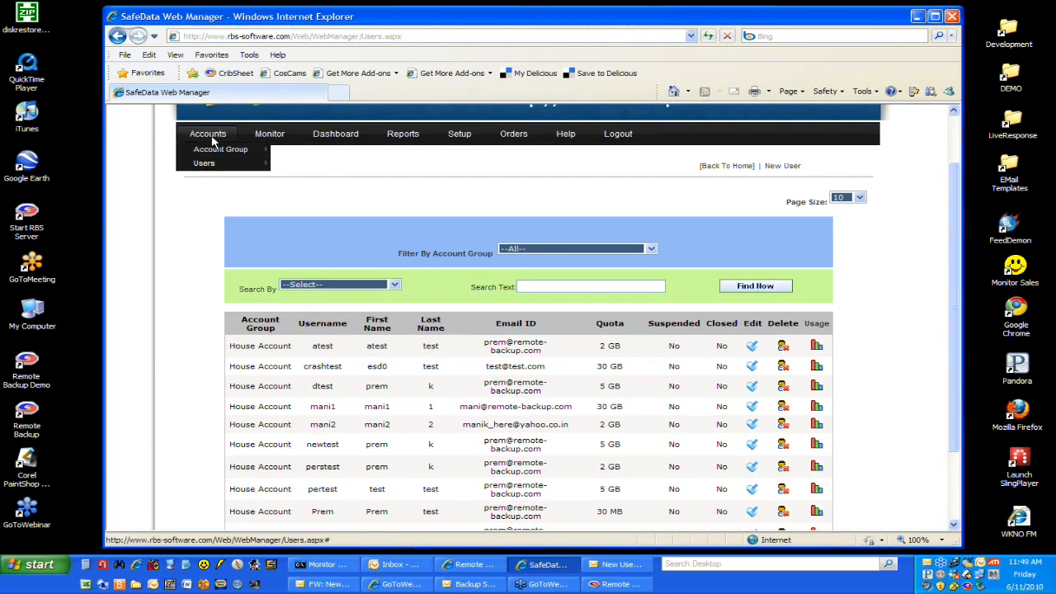
mouse_move(239, 151)
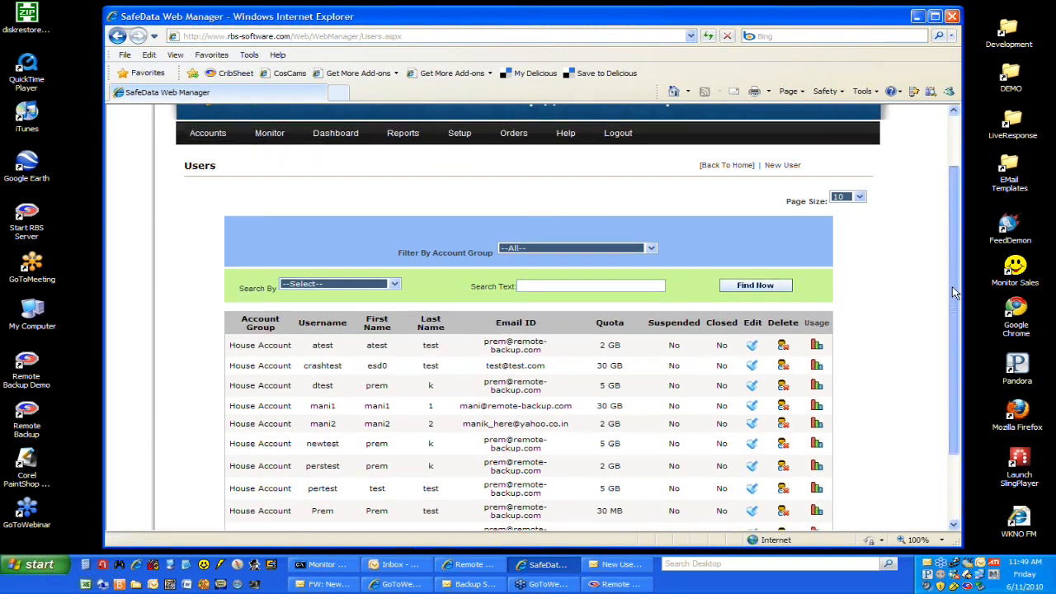
scroll(952, 286, down, 2)
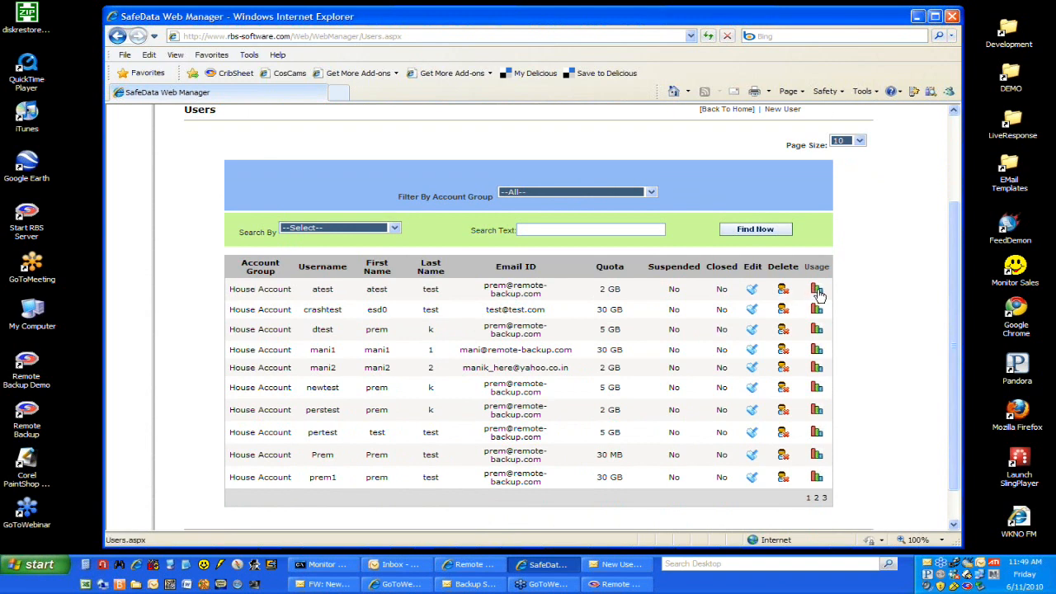
click(825, 498)
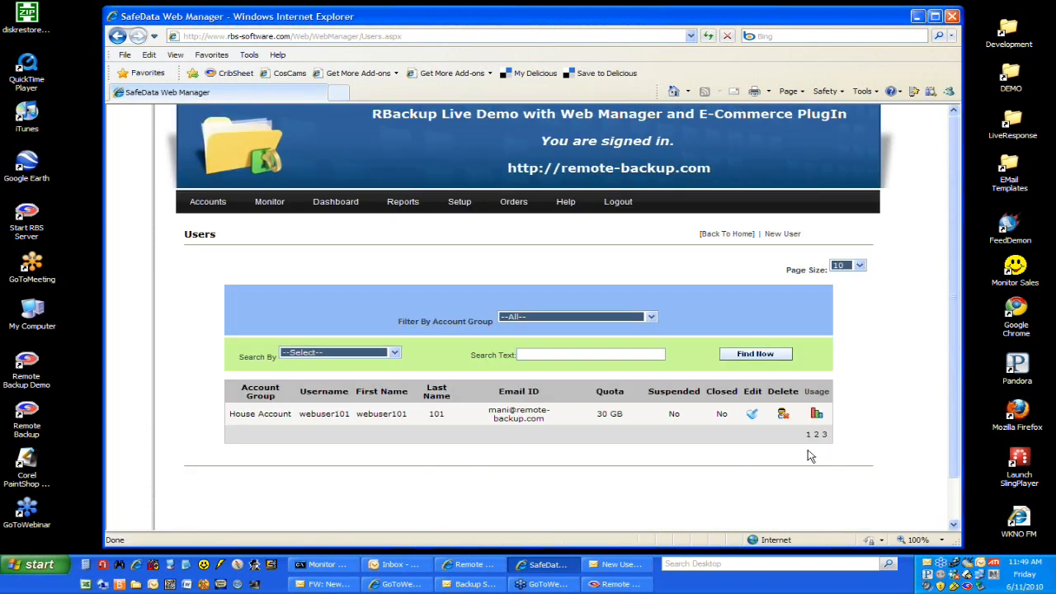
click(859, 265)
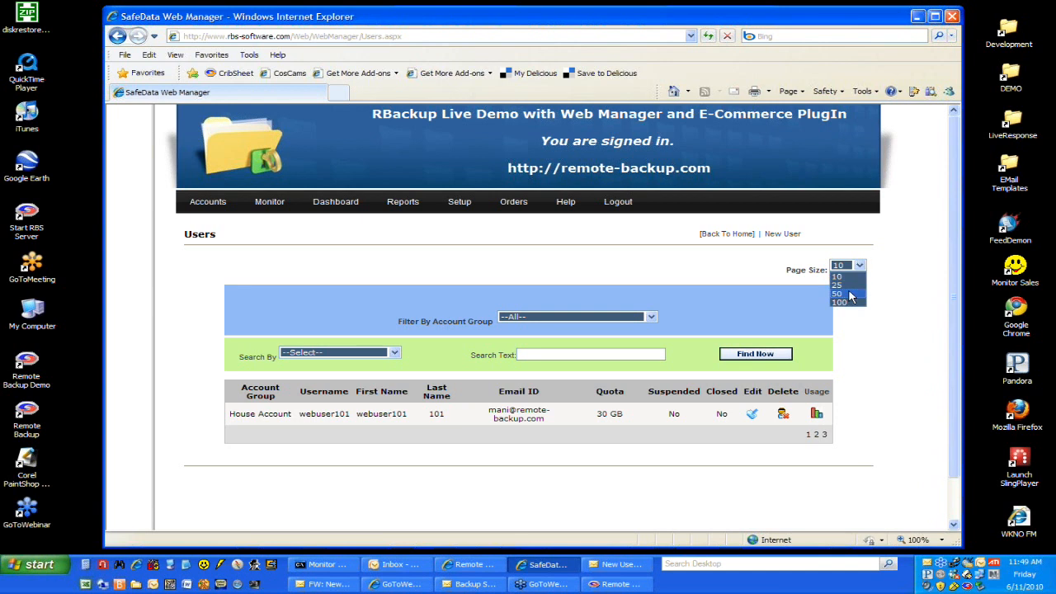
click(852, 297)
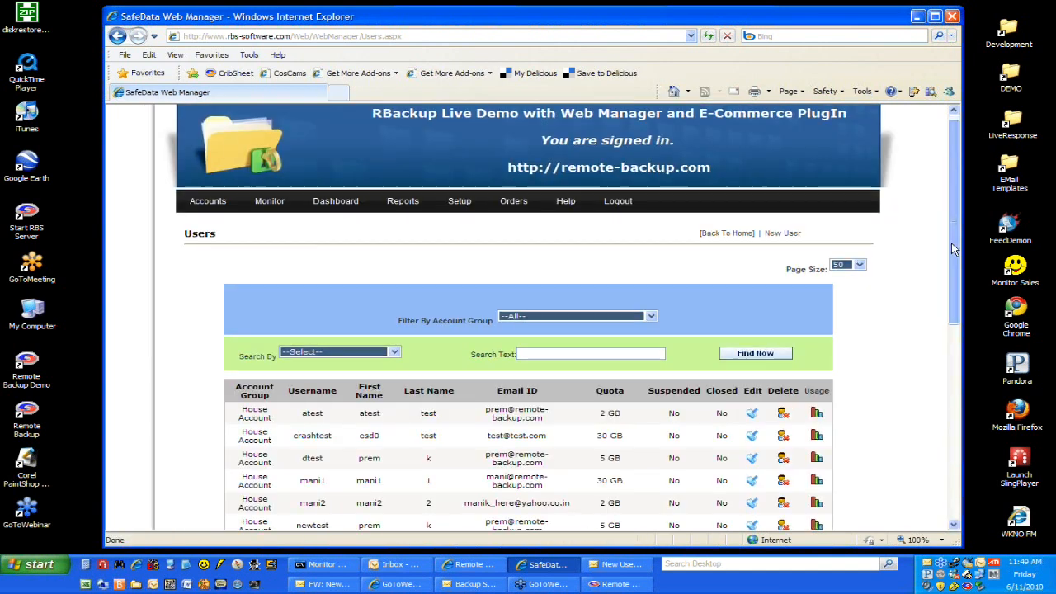
Step: Open the usage session report for user rob4, view its third and second pages, and close the report window
drag(952, 242, 950, 393)
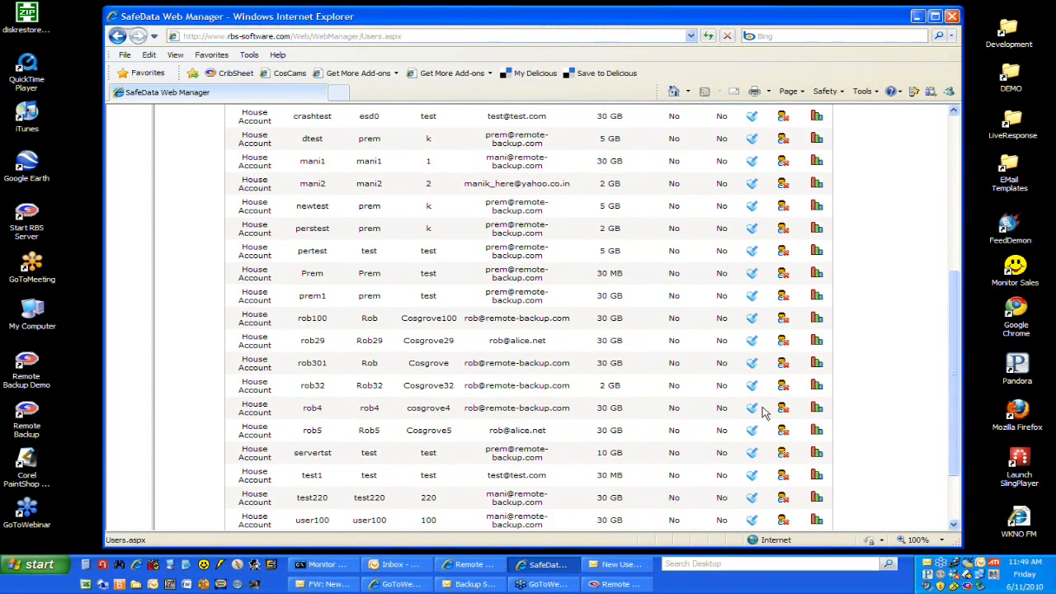
click(816, 408)
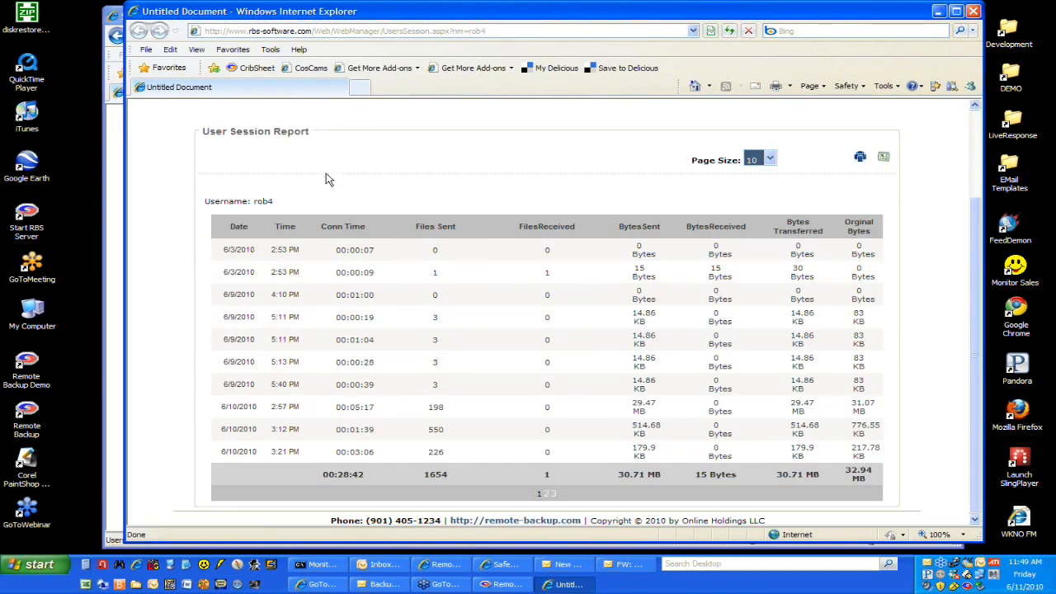
click(554, 494)
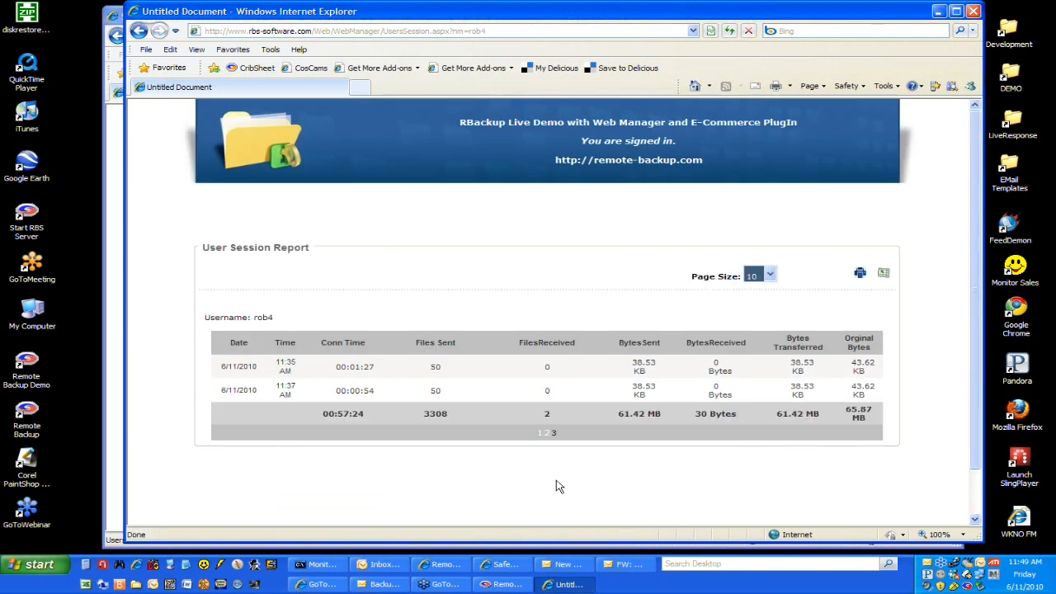
click(545, 434)
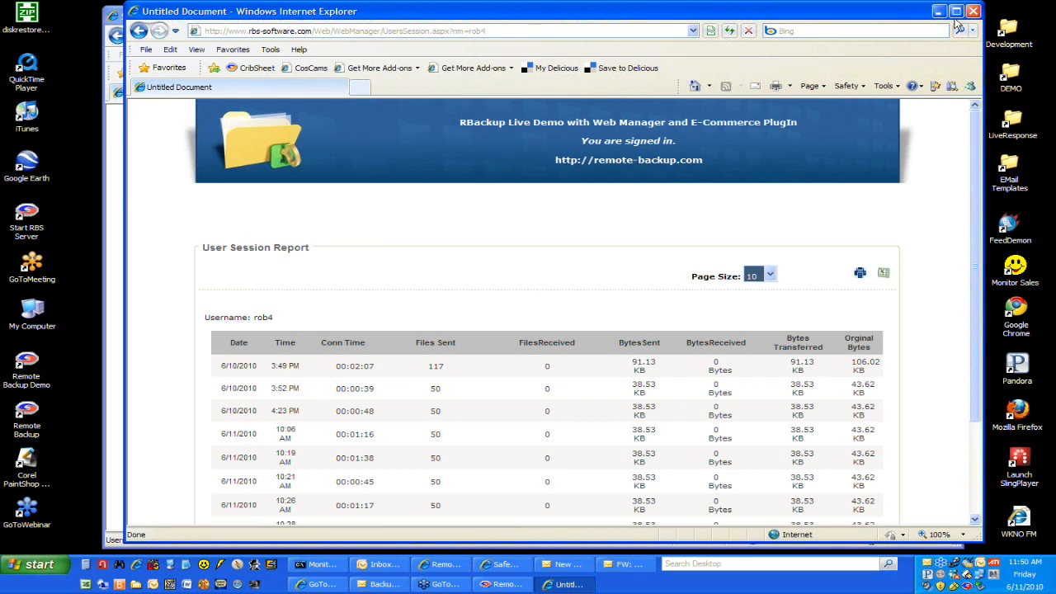
click(973, 11)
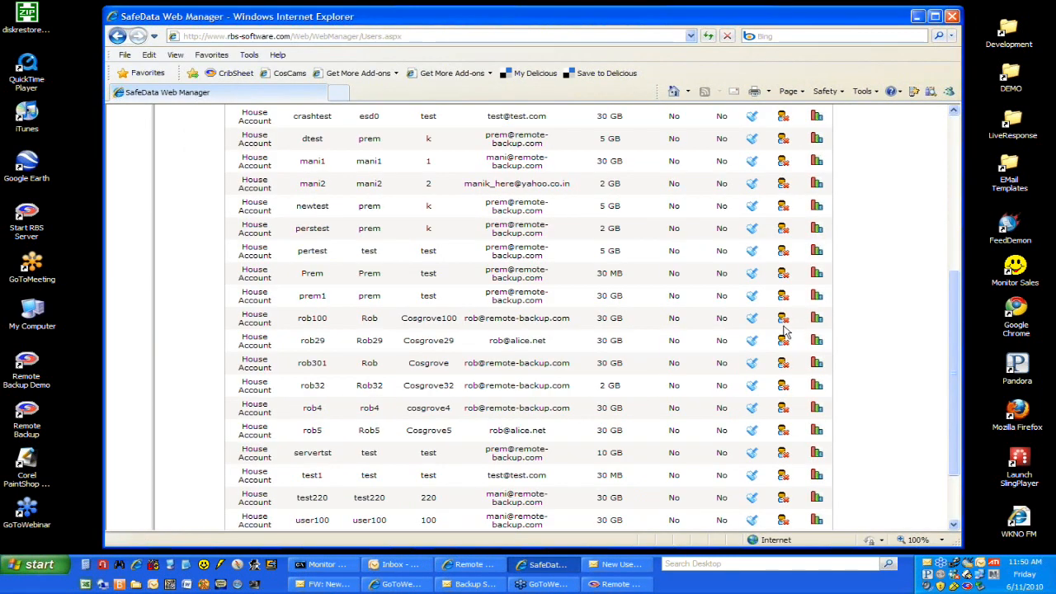
Step: Open user servertst for editing and examine the available Edition choices, keeping Server selected
click(752, 455)
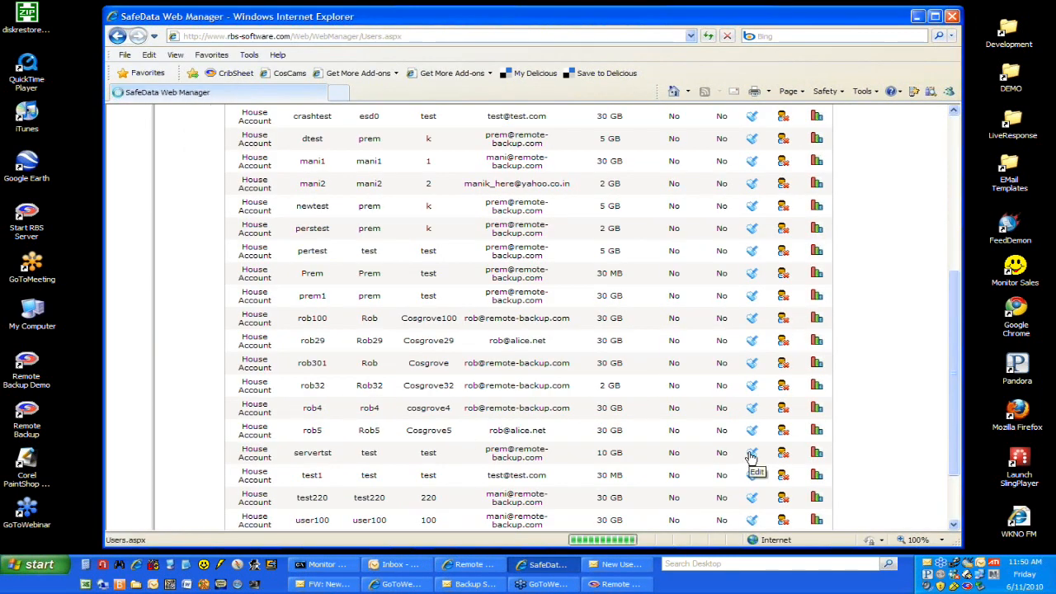
scroll(727, 443, down, 2)
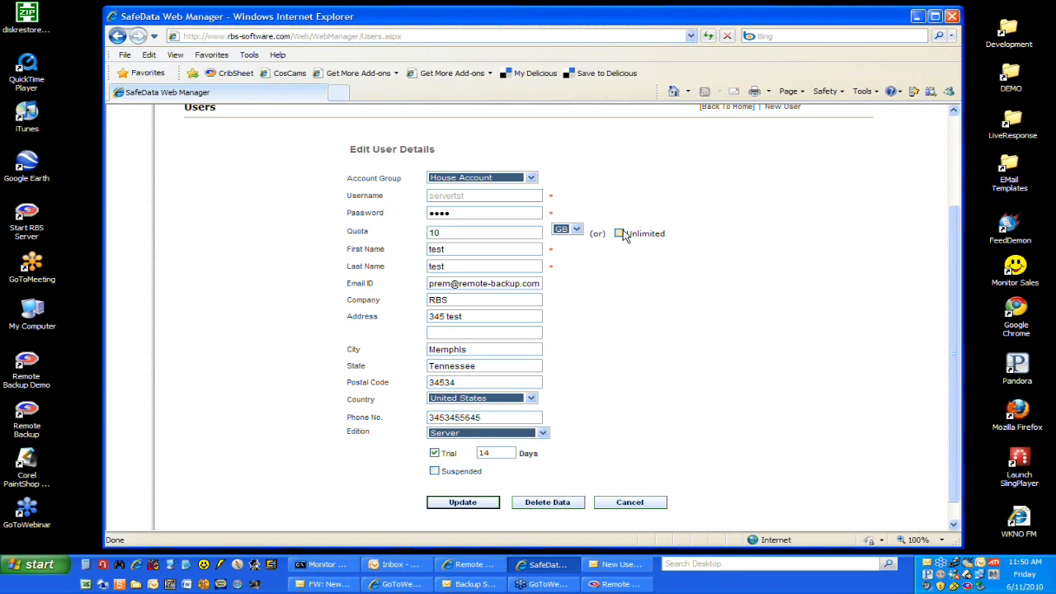
click(544, 434)
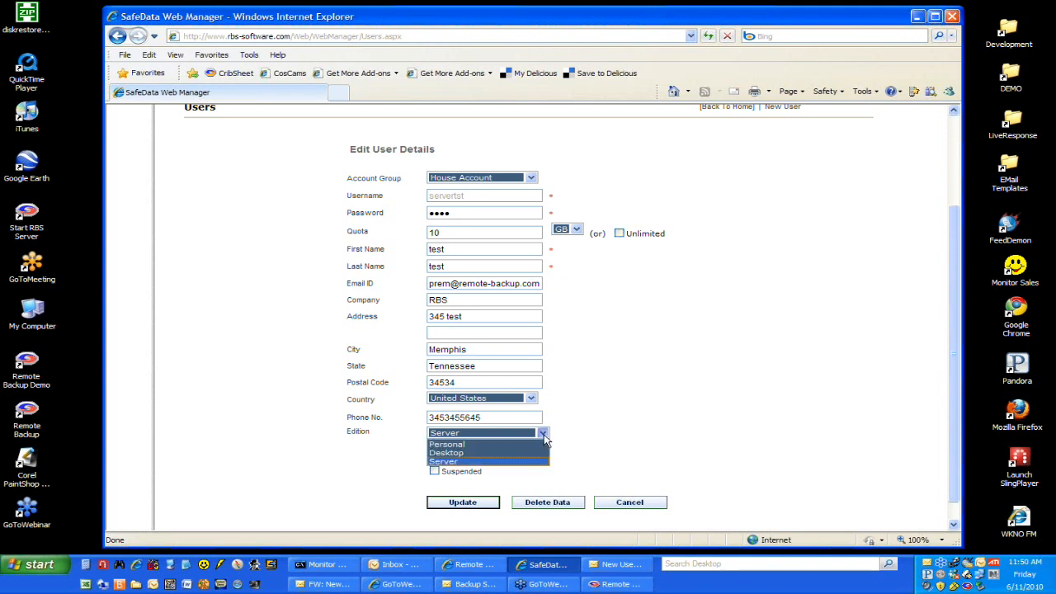
click(544, 462)
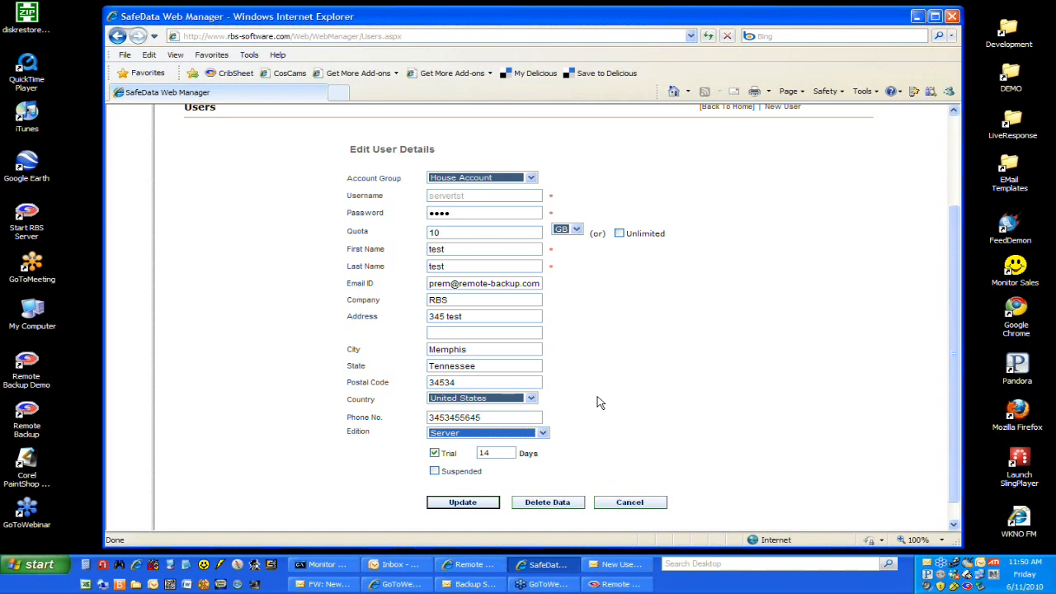
Step: Open the User Summary report and bring its search options and results into view
scroll(600, 402, up, 3)
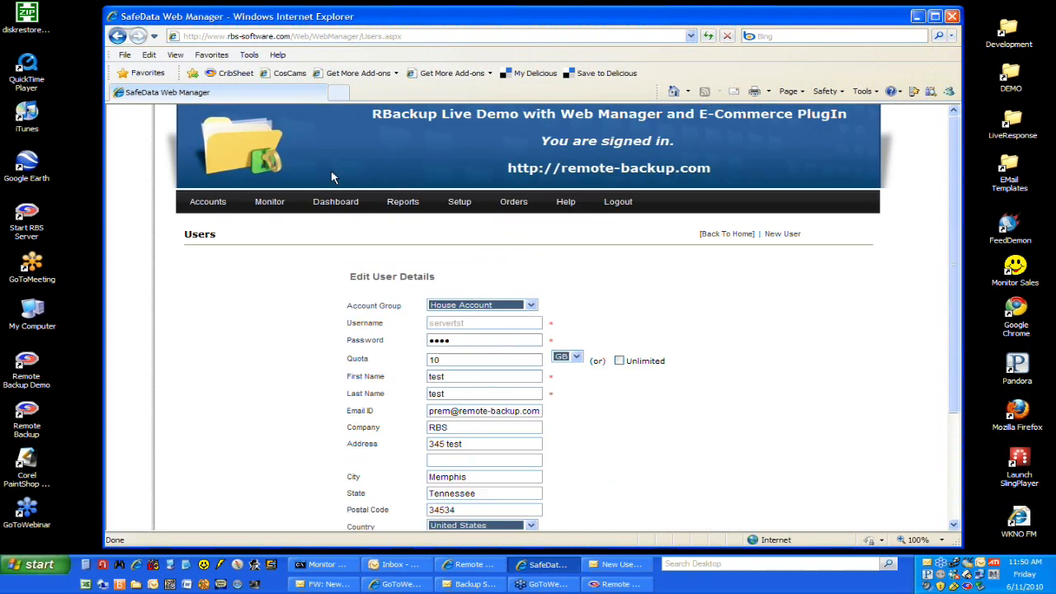
mouse_move(211, 196)
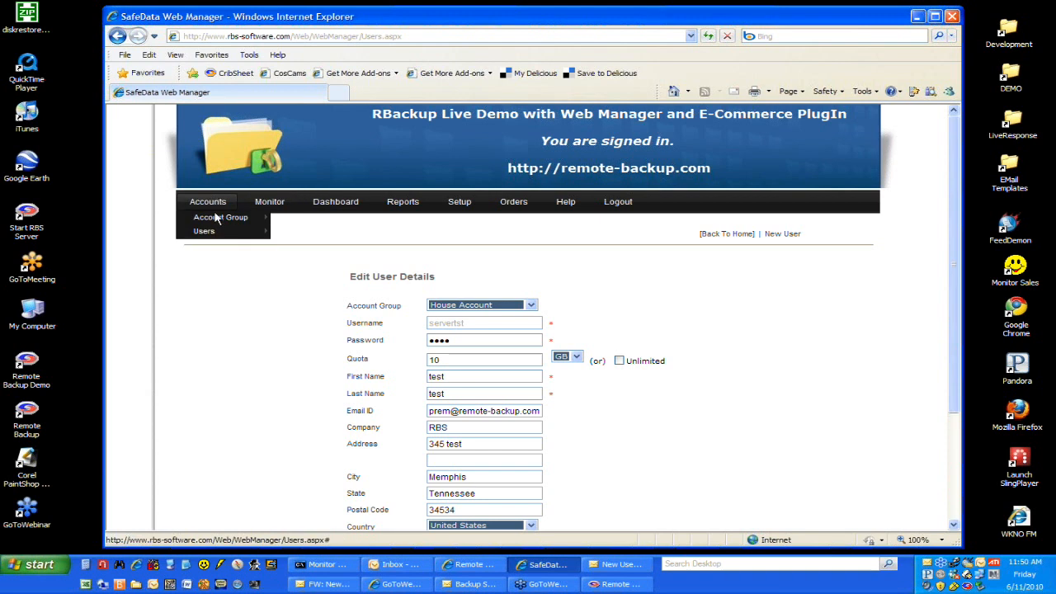
mouse_move(403, 204)
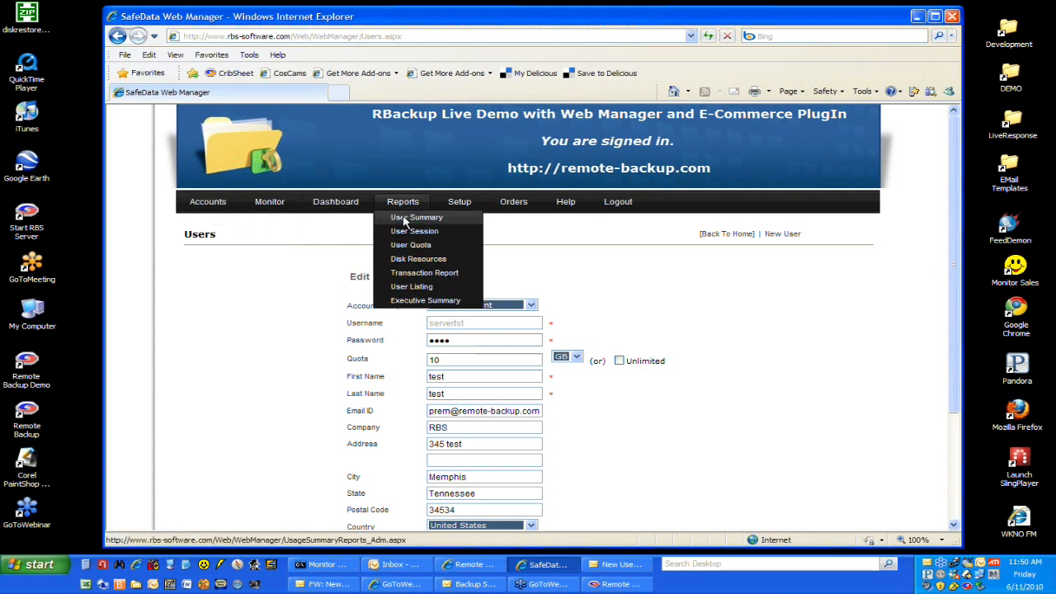
click(404, 218)
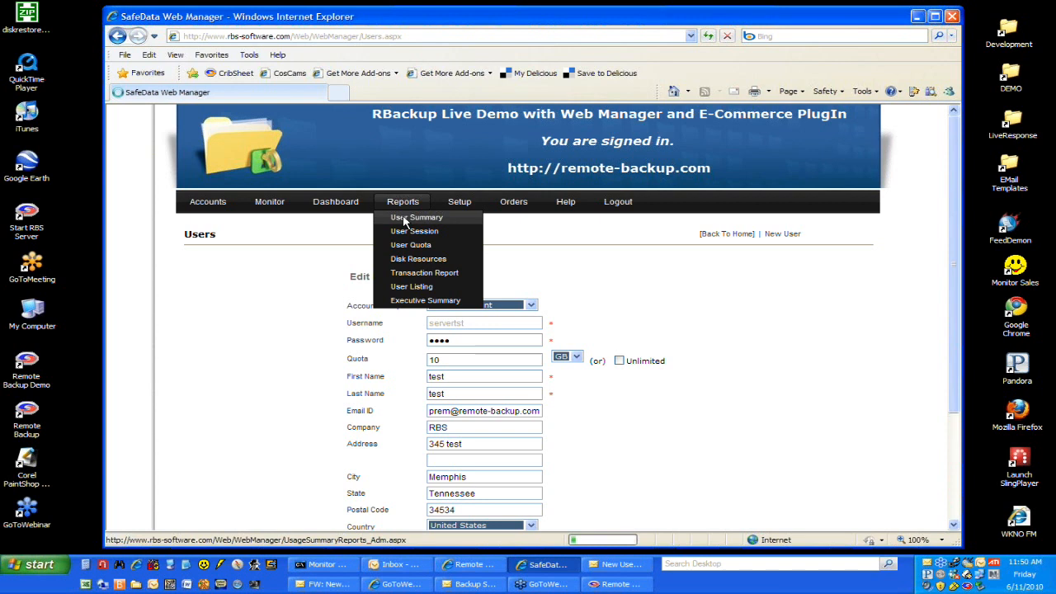
scroll(685, 252, down, 2)
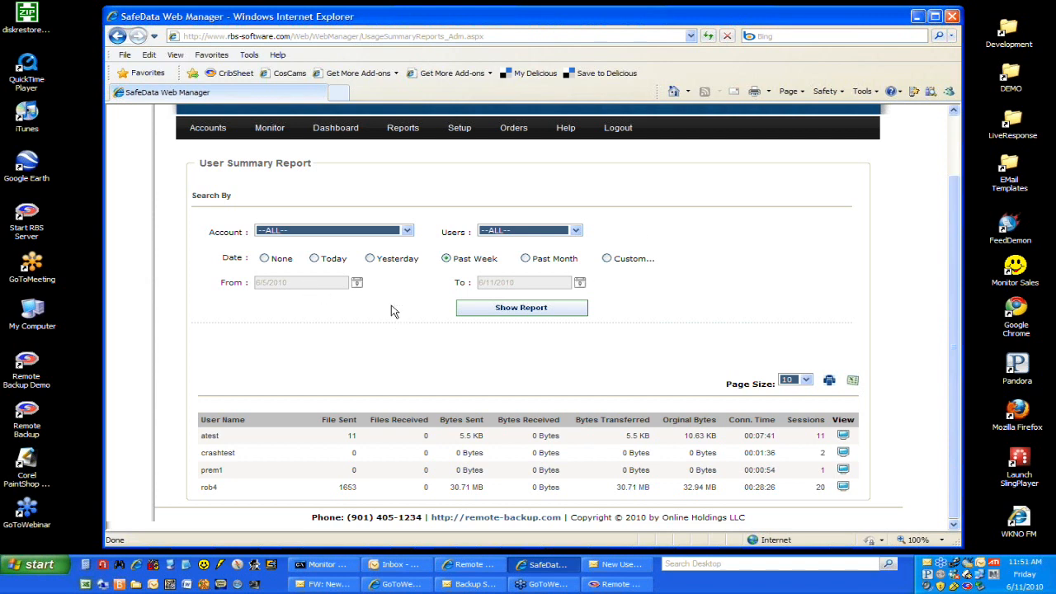
Step: Choose House Account with all users in the User Summary report, view the atest session details, and close that window
click(407, 231)
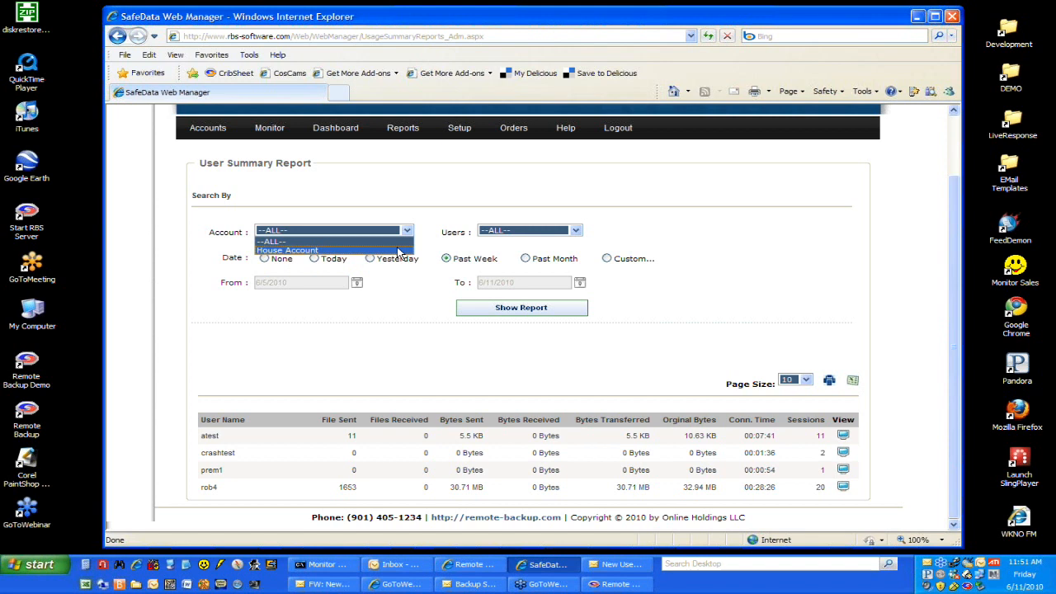
click(399, 250)
click(578, 234)
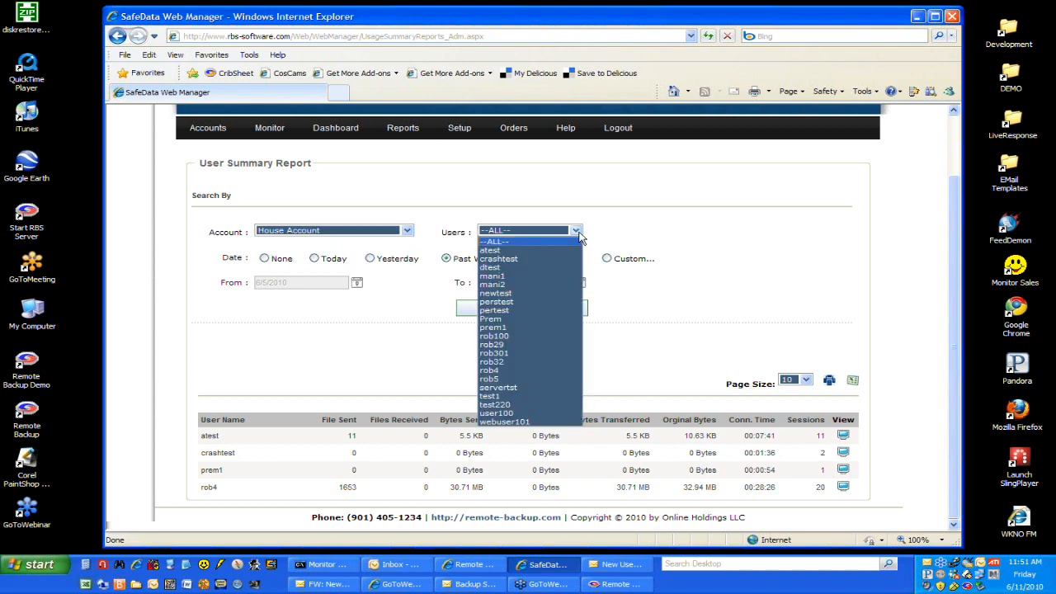
click(596, 236)
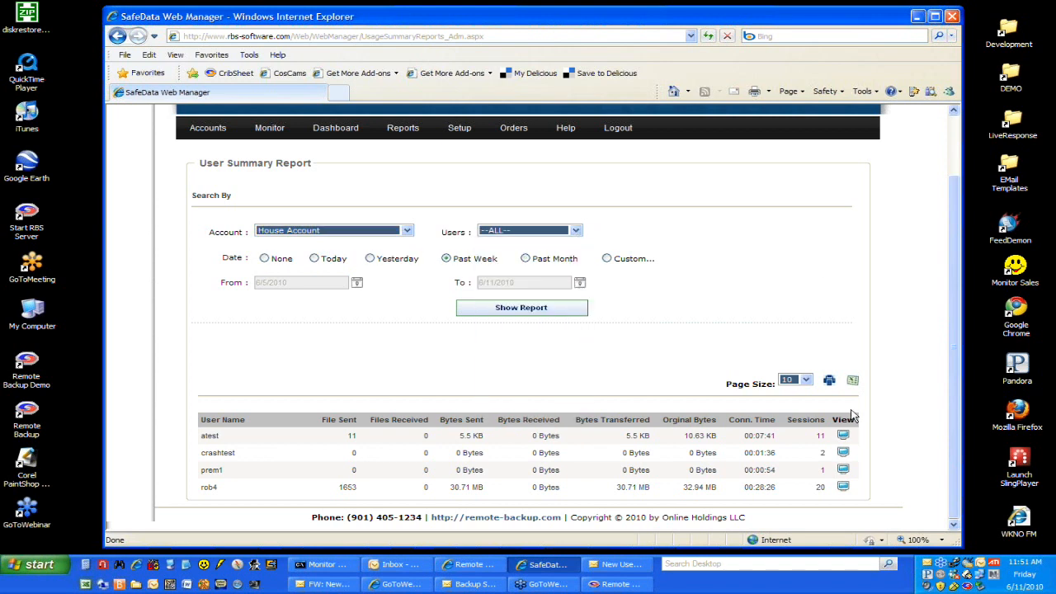
click(843, 436)
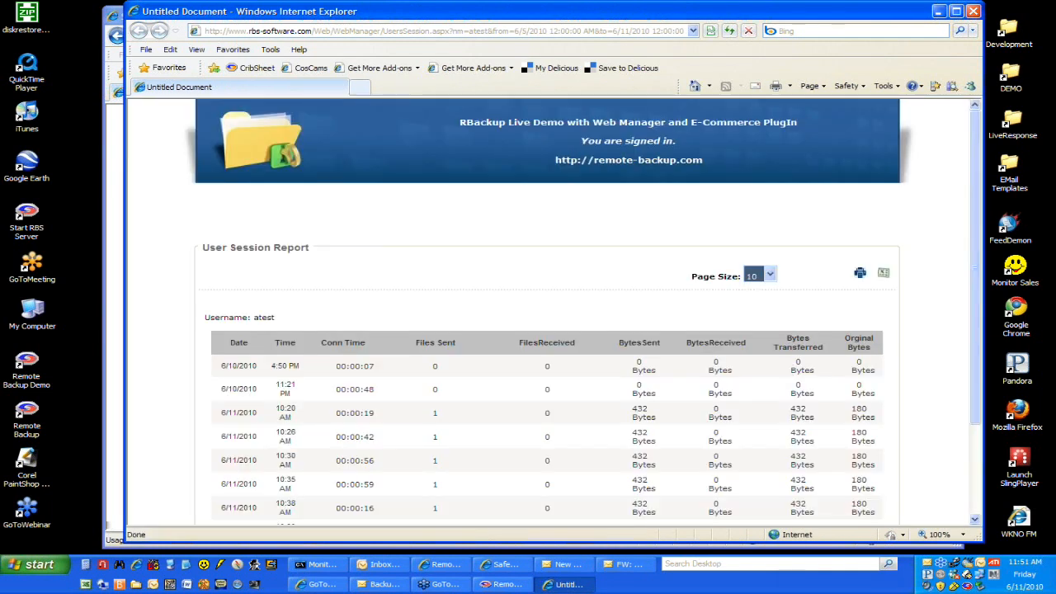
click(974, 11)
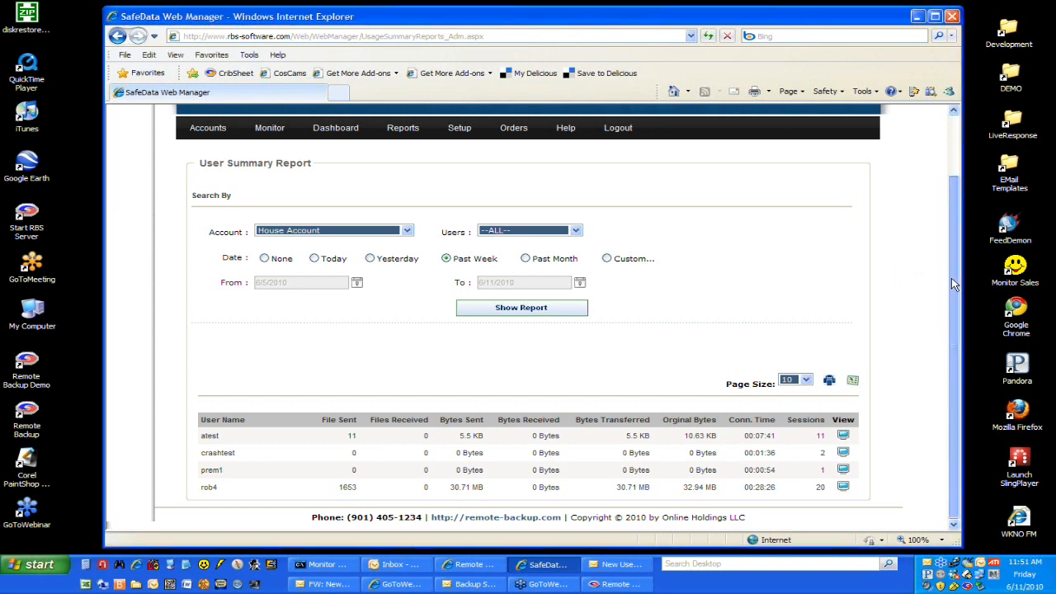
Step: Return to the user management page and review the user list with its filter and search options
mouse_move(951, 284)
mouse_down()
mouse_move(951, 257)
mouse_move(952, 270)
mouse_up()
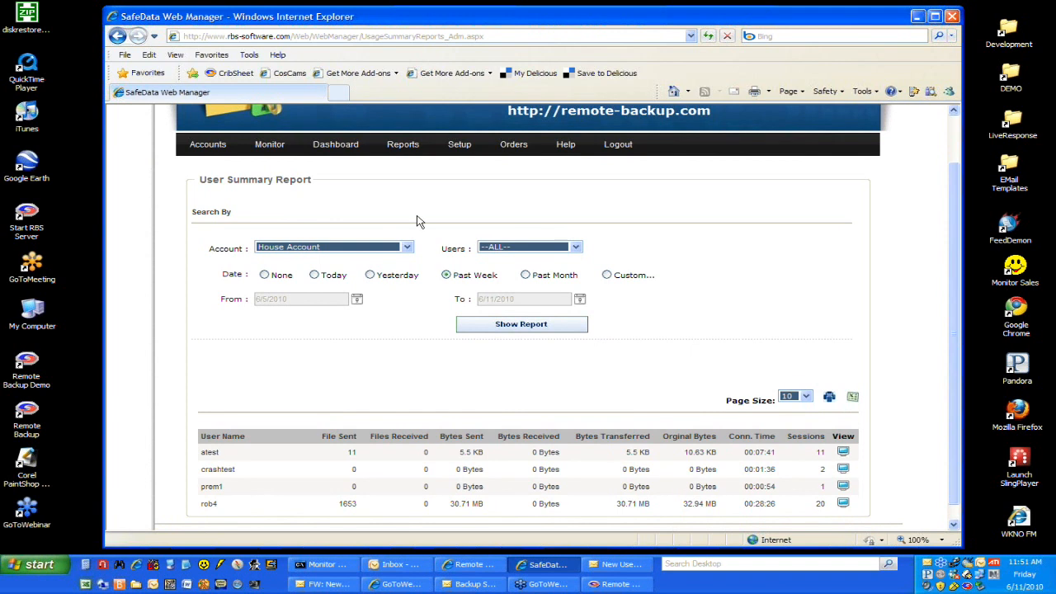
mouse_move(207, 147)
mouse_move(210, 175)
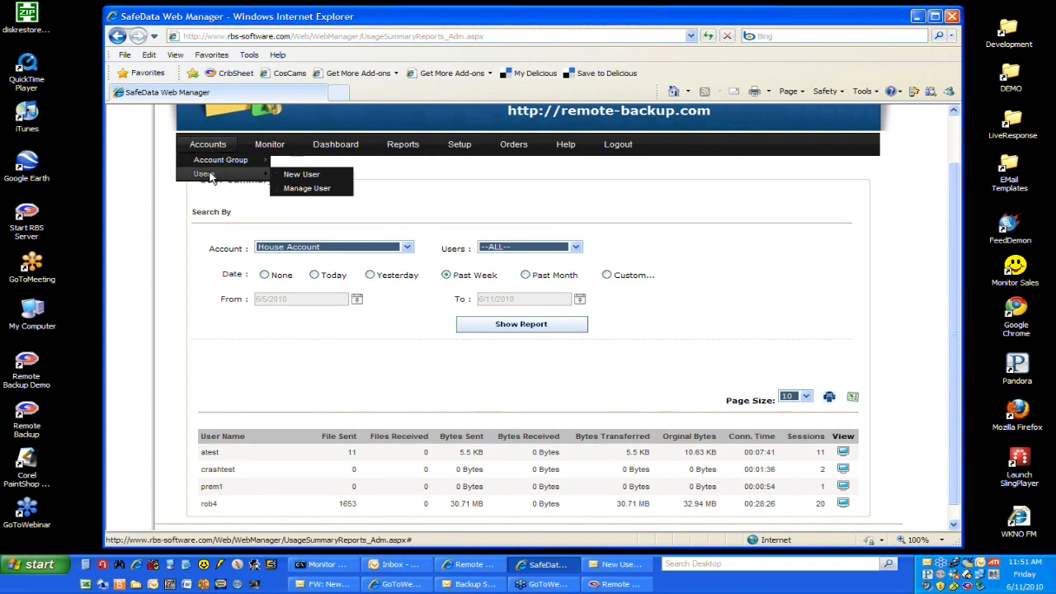
click(322, 189)
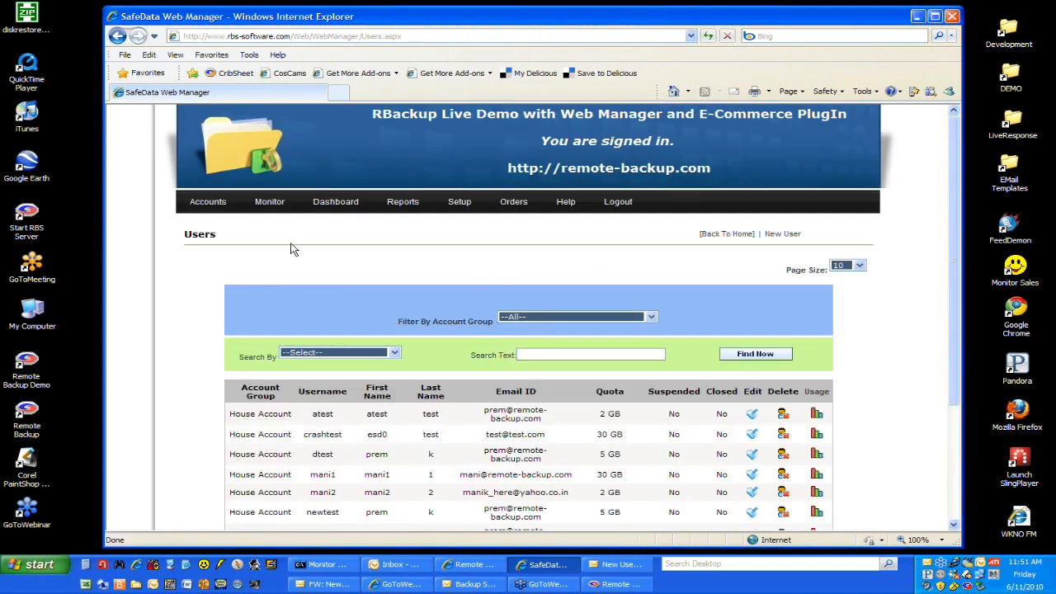
scroll(293, 249, down, 3)
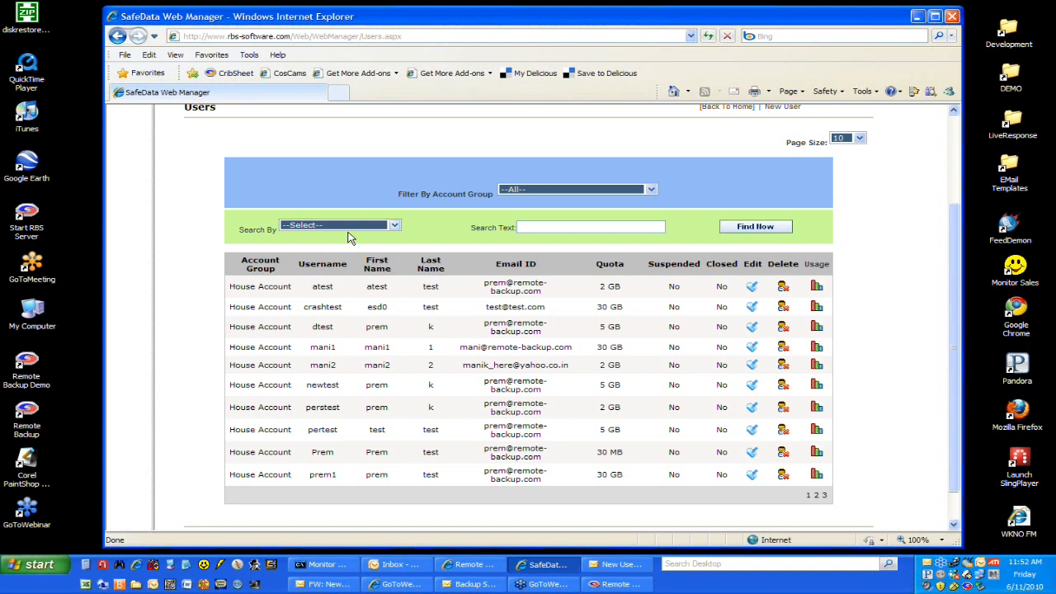
click(374, 159)
scroll(374, 165, up, 1)
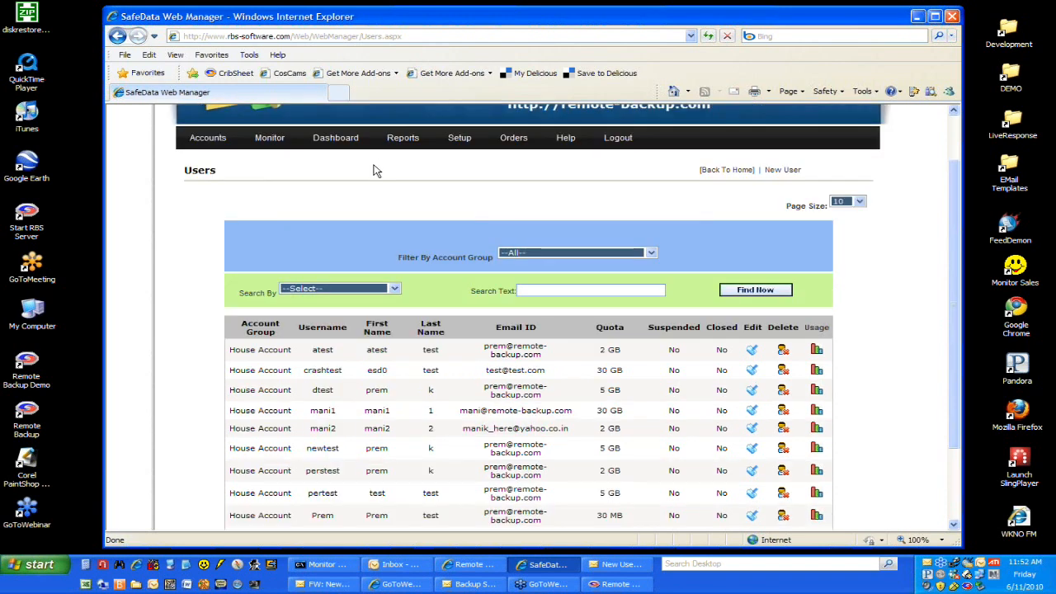
Step: Open user mani1 for editing, try the Desktop edition, and set the edition back to Server
click(753, 411)
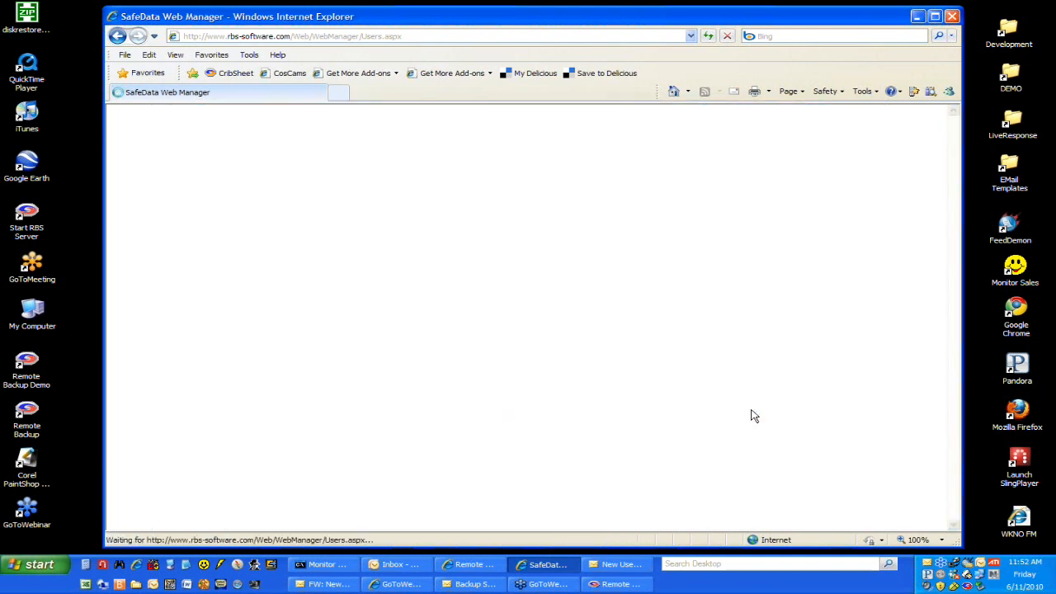
scroll(752, 415, down, 3)
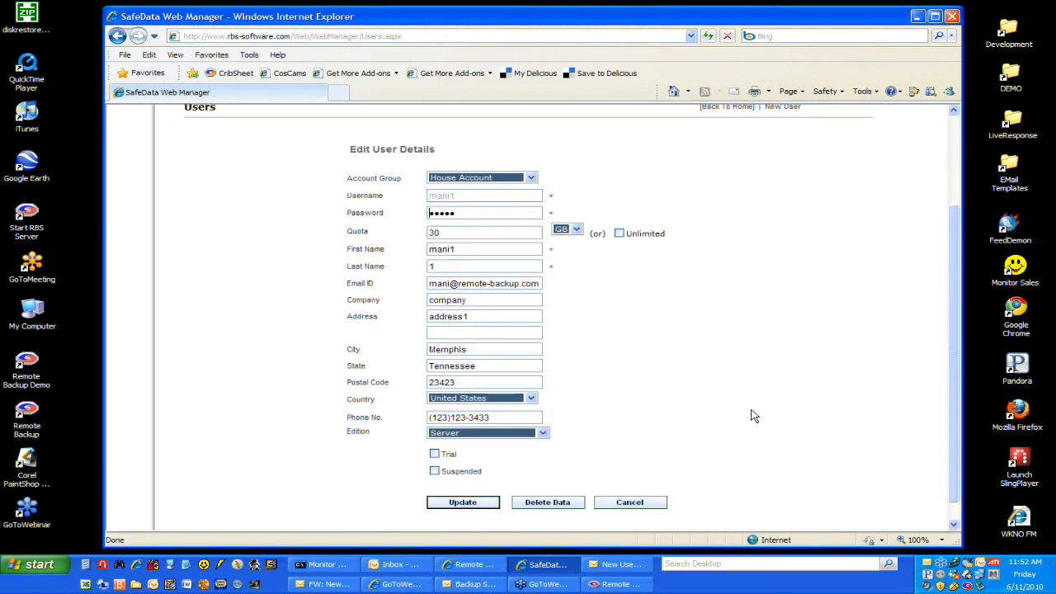
click(545, 438)
click(541, 453)
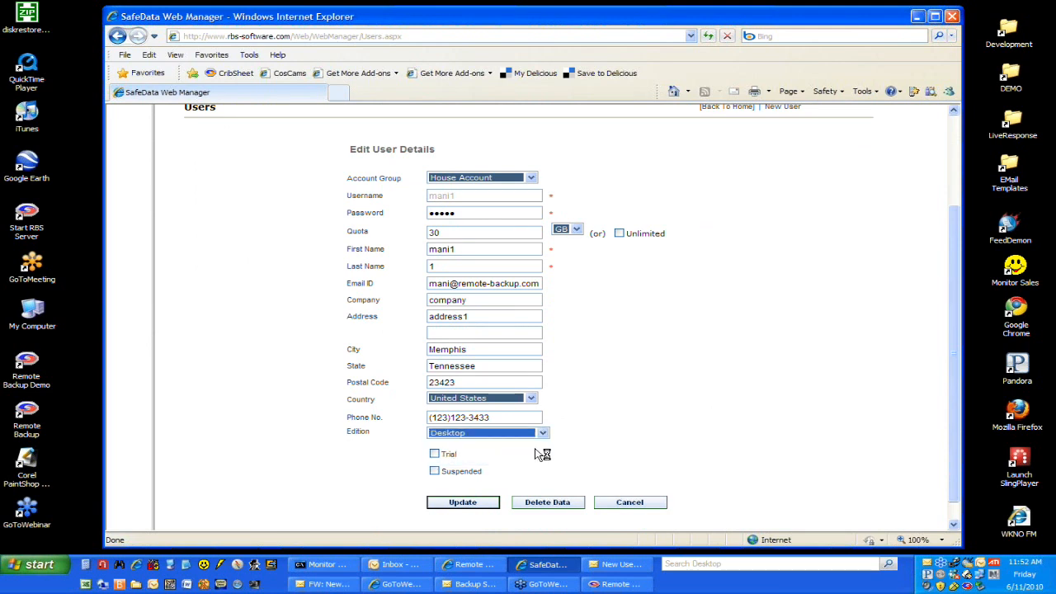
click(543, 433)
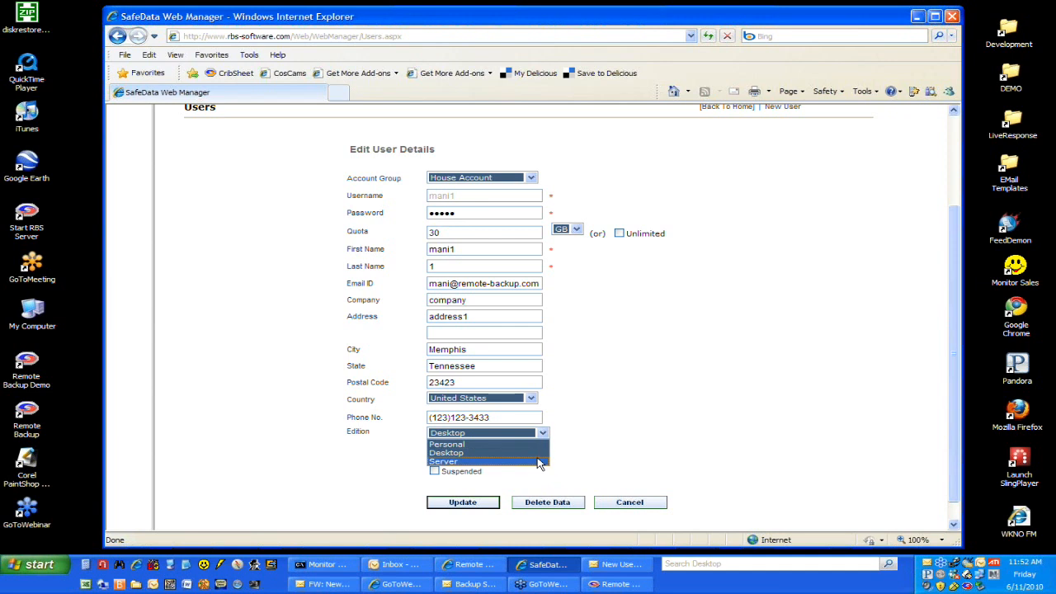
click(538, 461)
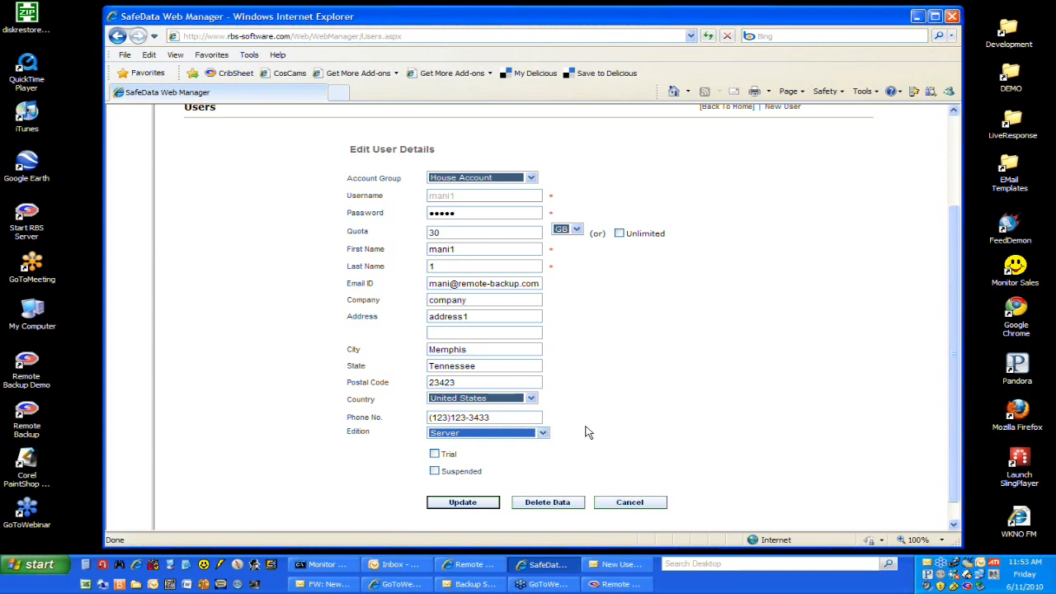
Step: Open the User Session report and review its filters, session list, and print and export options
scroll(615, 425, up, 3)
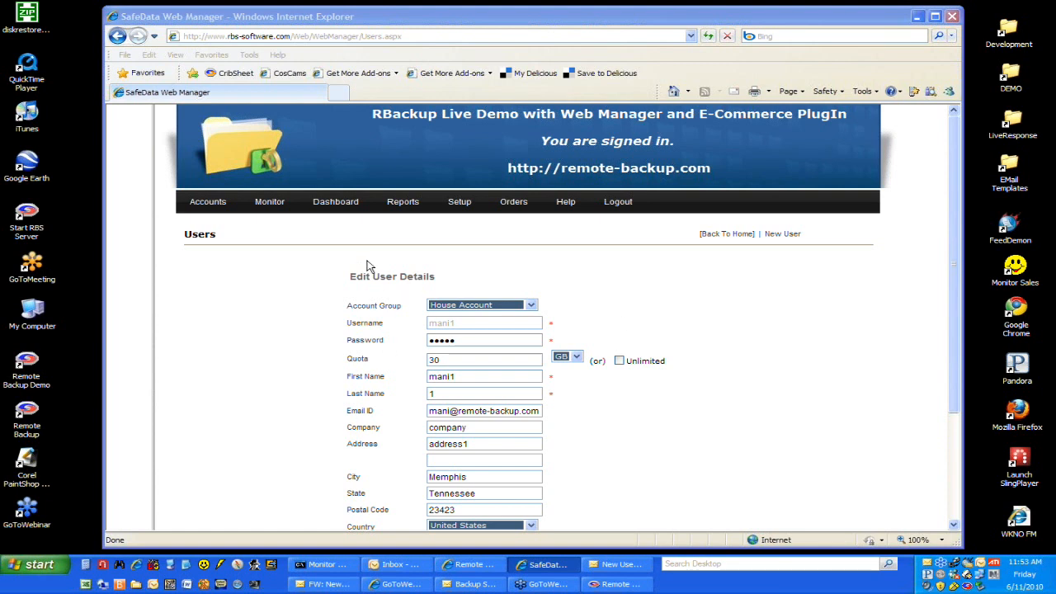
mouse_move(414, 204)
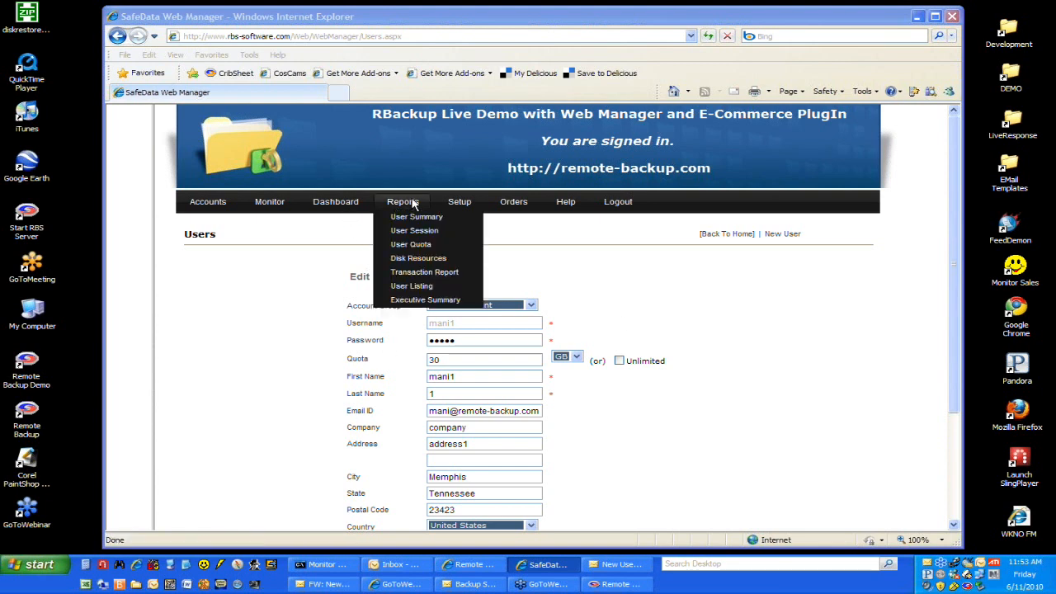
click(438, 234)
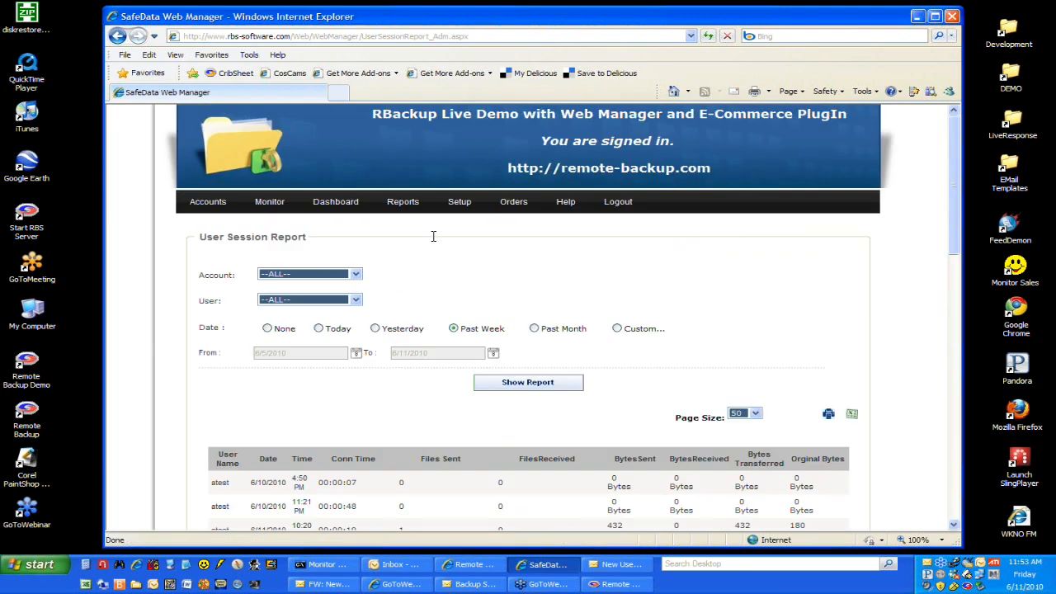
scroll(375, 389, down, 2)
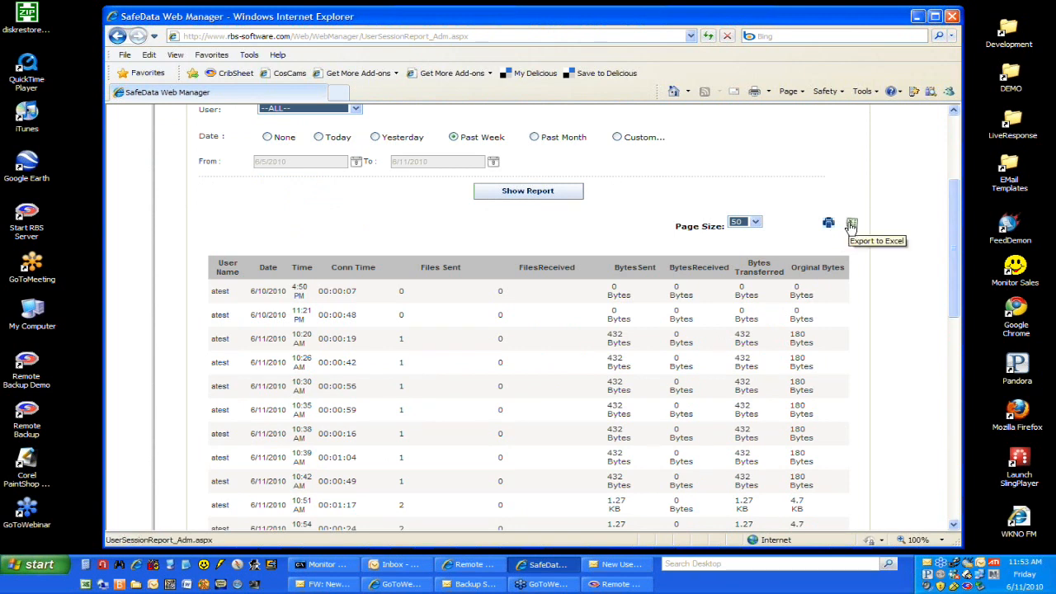
Step: Open the Disk Resources report and review the storage figures for all users
scroll(561, 264, up, 2)
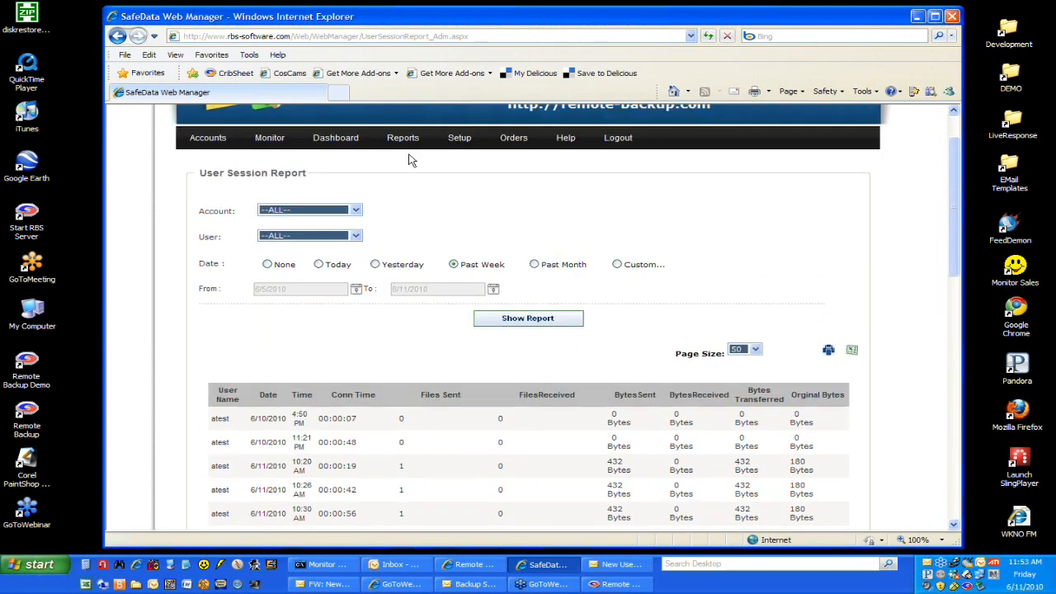
mouse_move(405, 140)
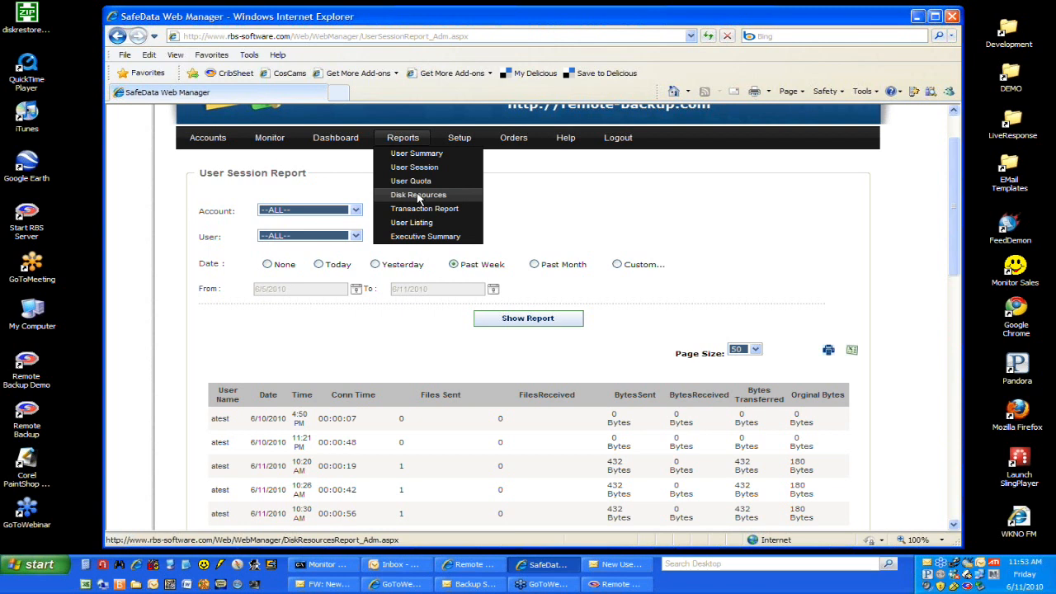
click(418, 196)
Step: Return to user management and open user mani2 for editing to examine the edition and trial settings
mouse_move(413, 202)
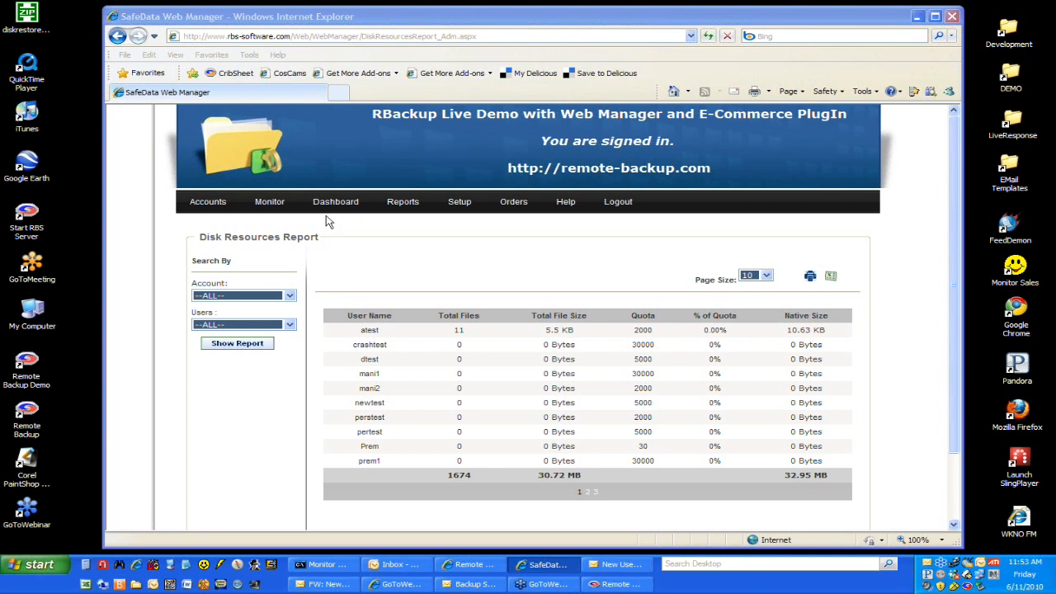
mouse_move(210, 204)
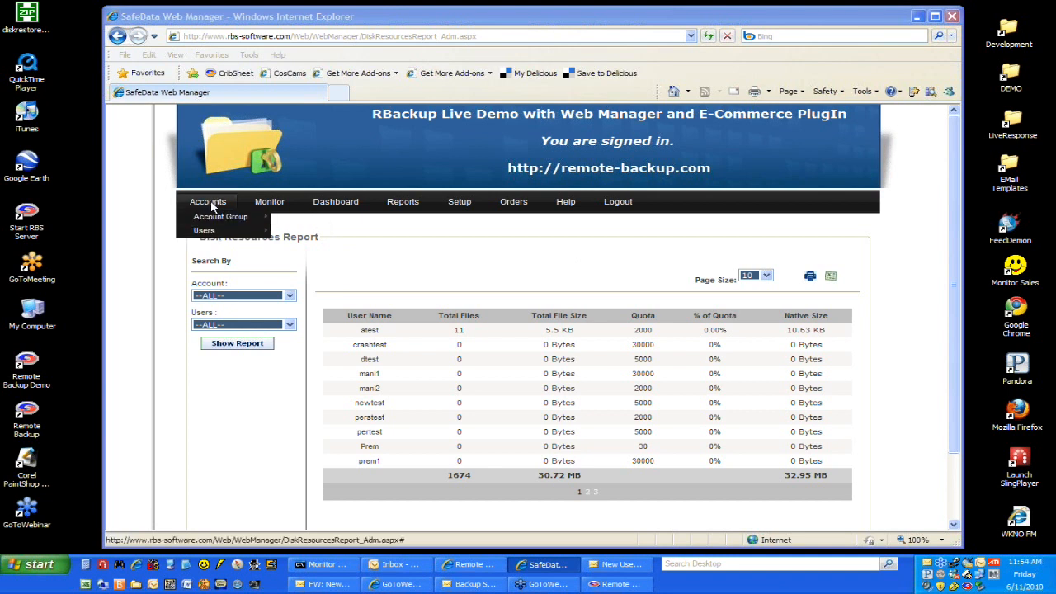
mouse_move(216, 231)
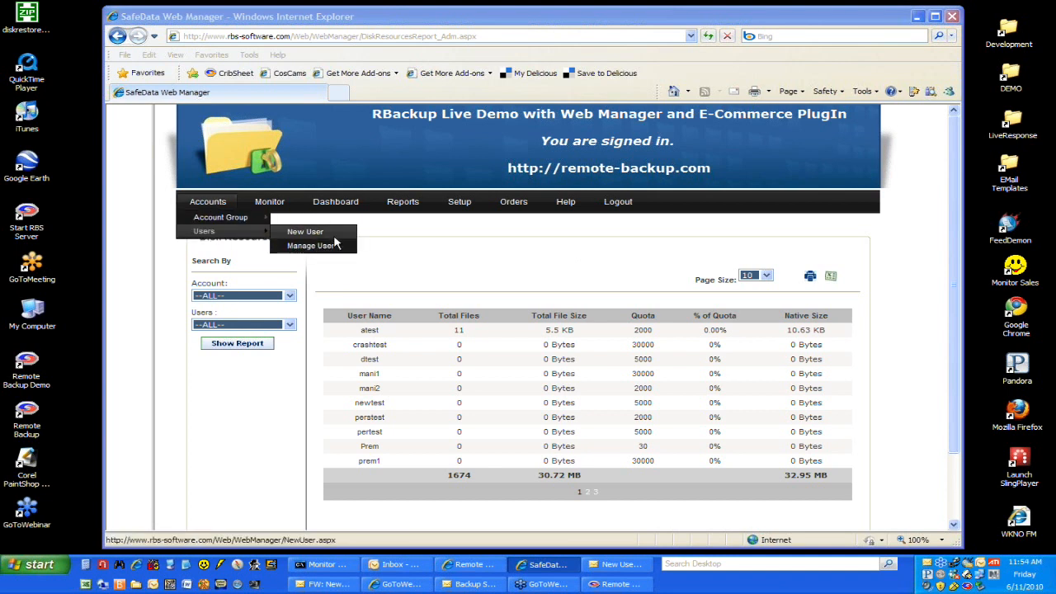
click(338, 254)
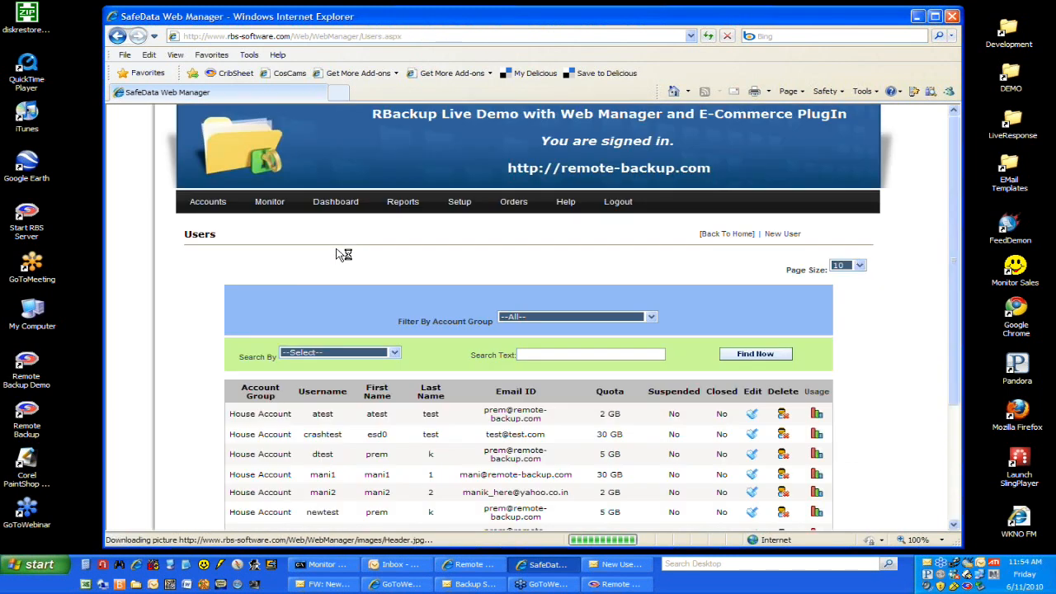
scroll(820, 388, down, 3)
click(752, 365)
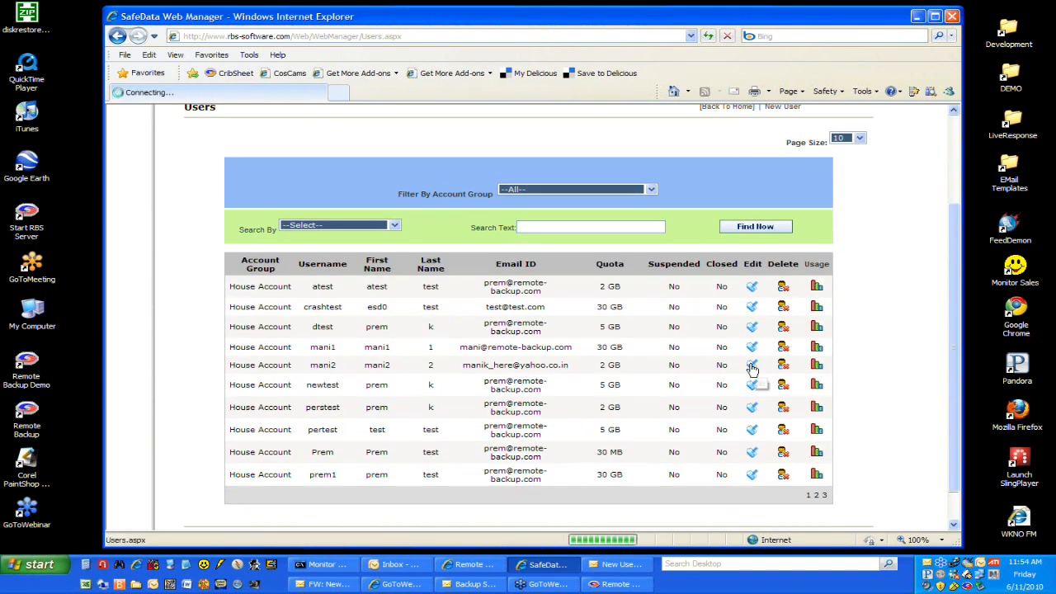
scroll(751, 365, down, 3)
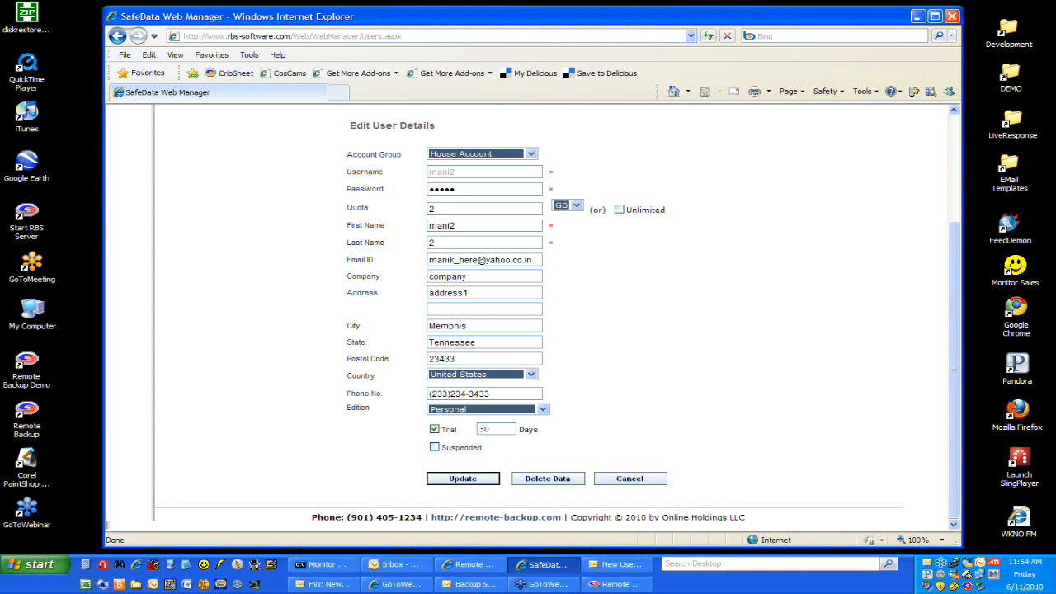
Step: Go back to the Disk Resources report, inspect the atest row, and browse result pages 3 and 2
click(824, 193)
scroll(824, 193, up, 3)
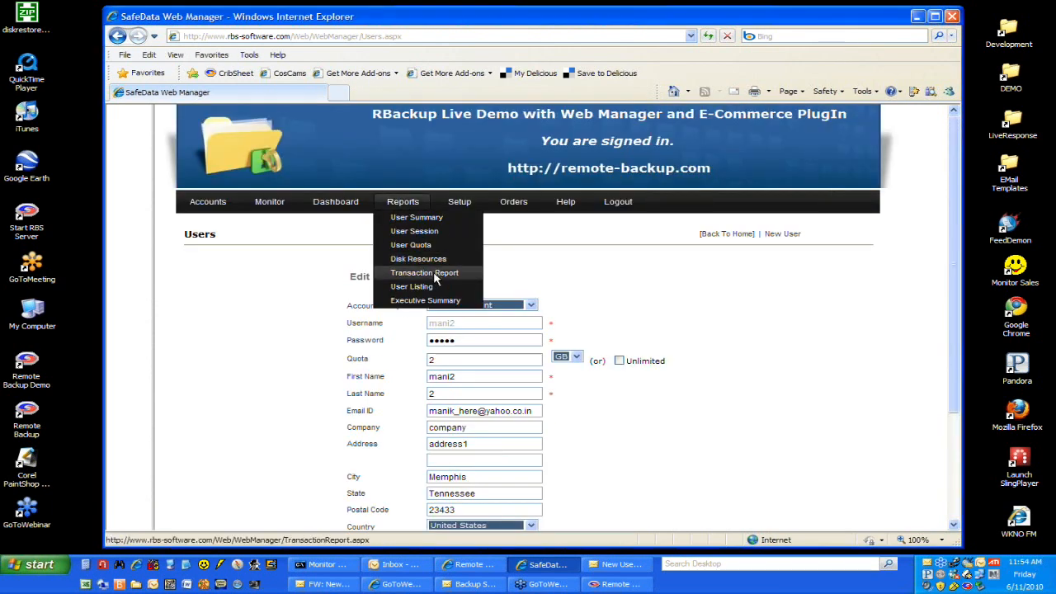
click(438, 262)
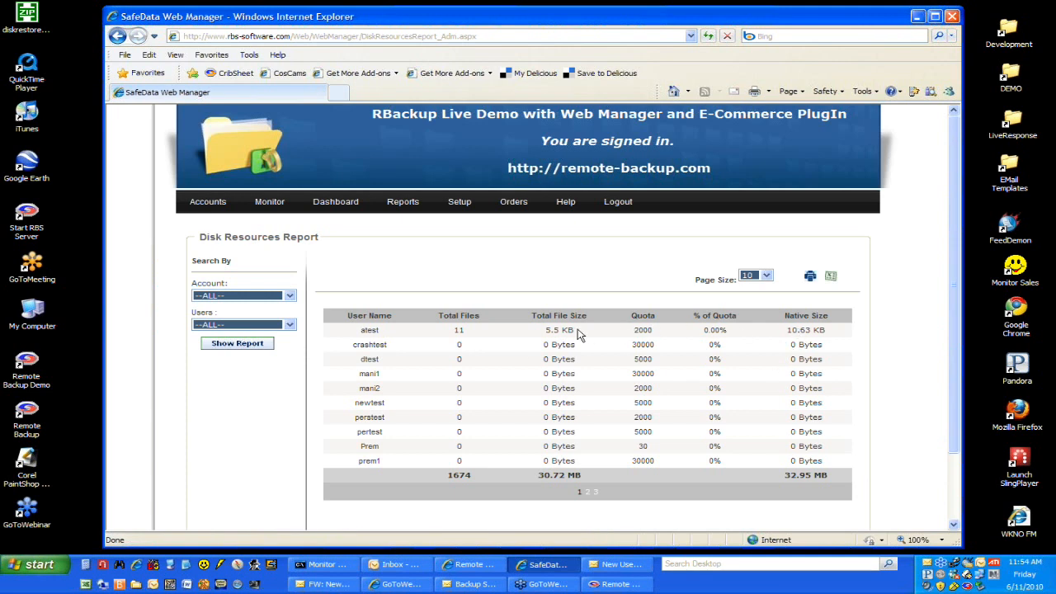
double_click(374, 329)
drag(374, 331, 457, 334)
drag(788, 331, 856, 328)
click(827, 335)
click(598, 495)
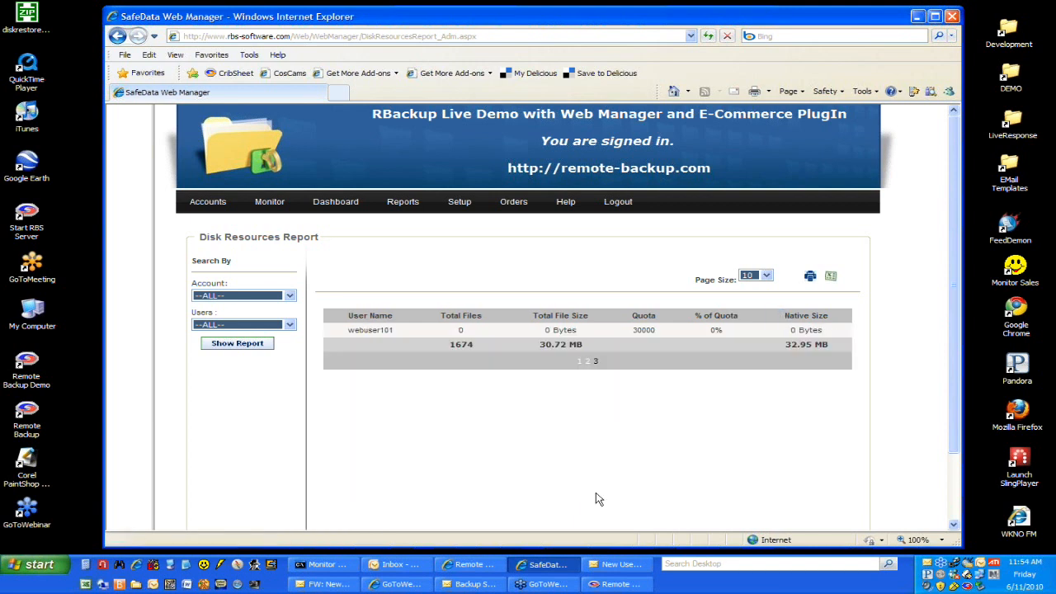
click(587, 363)
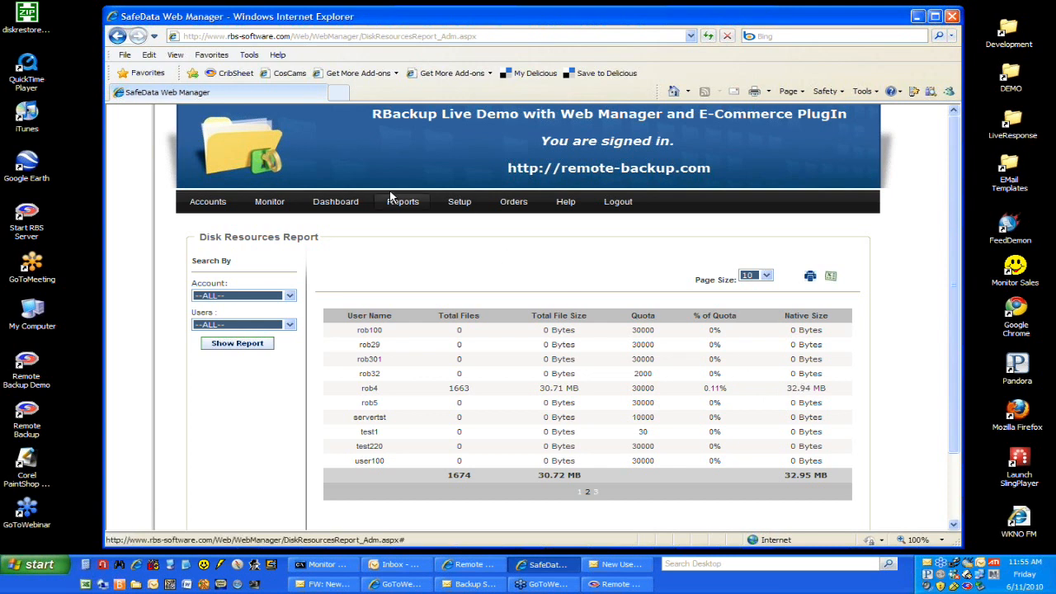
Step: Open the User Listing report, view the profile of user mani2, and close the profile window
mouse_move(402, 206)
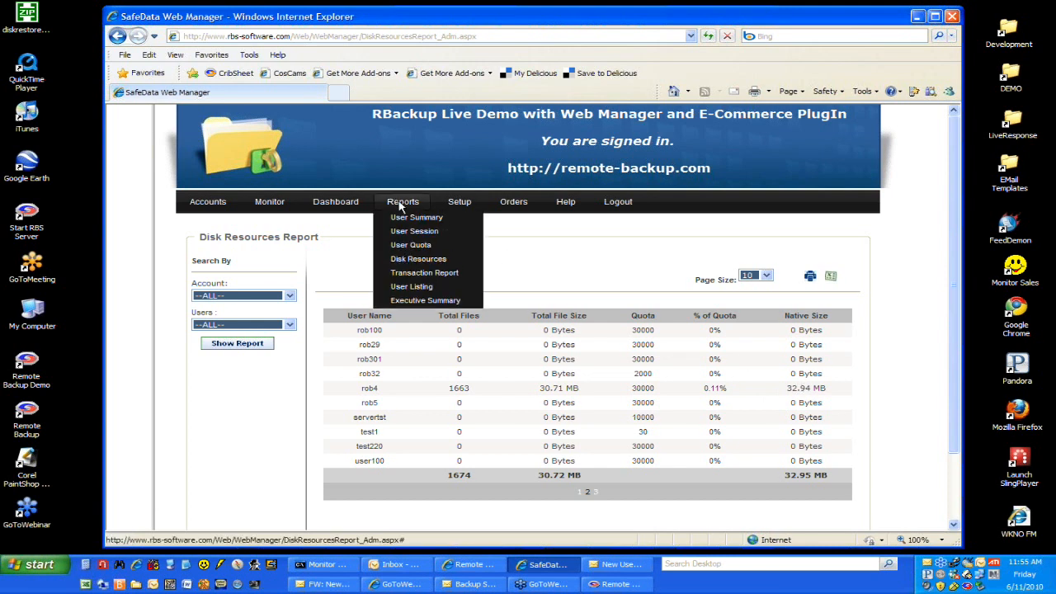
click(428, 292)
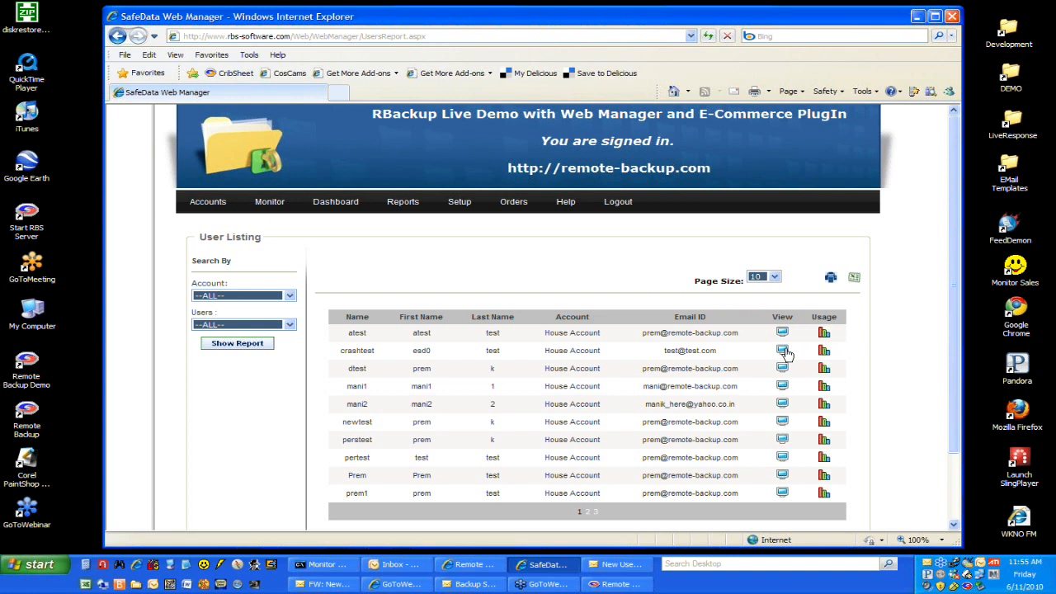
click(783, 404)
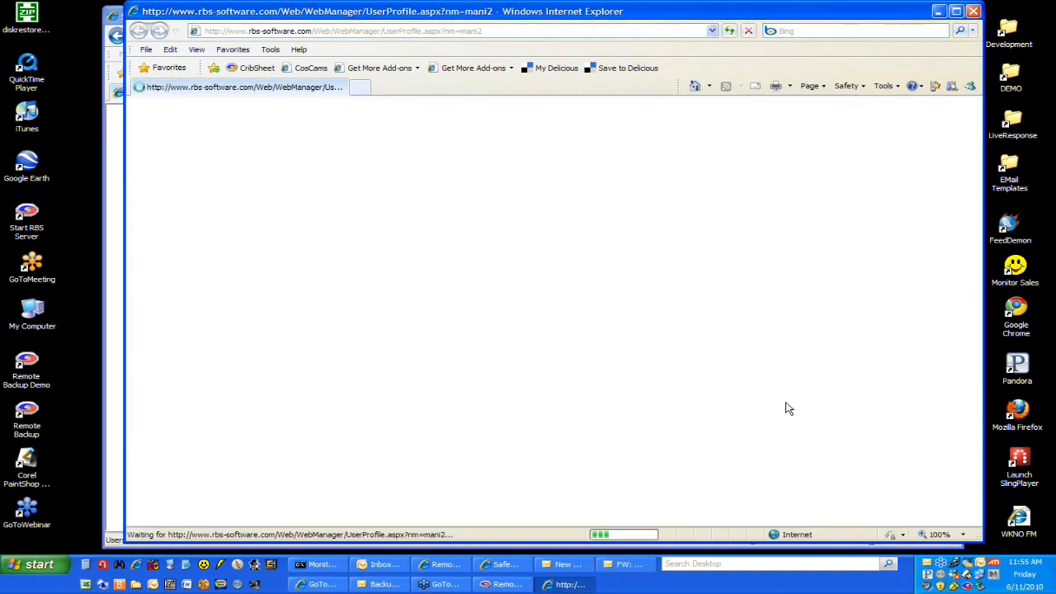
scroll(788, 409, up, 5)
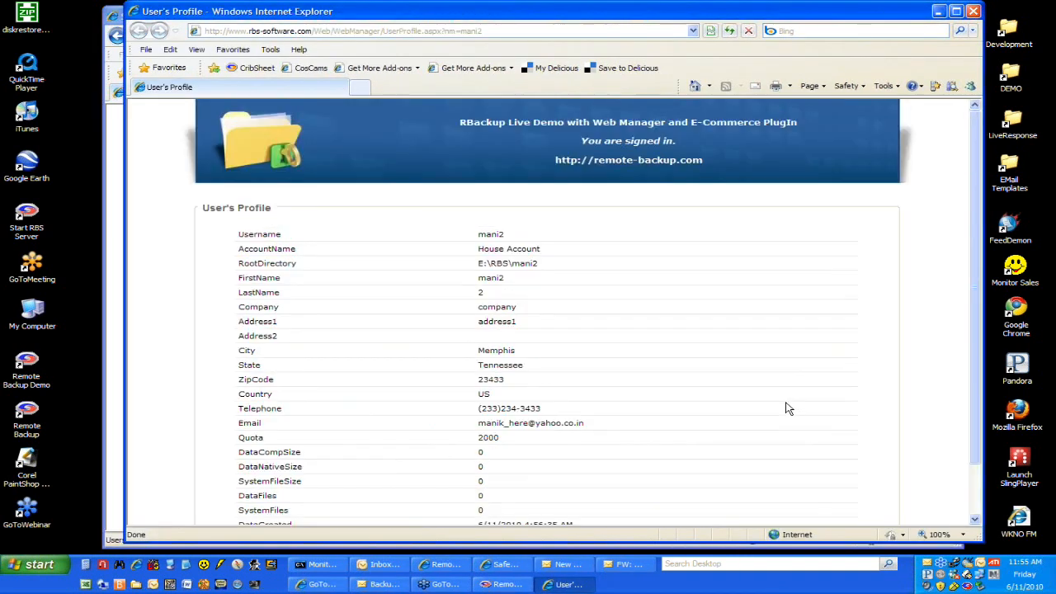
click(974, 11)
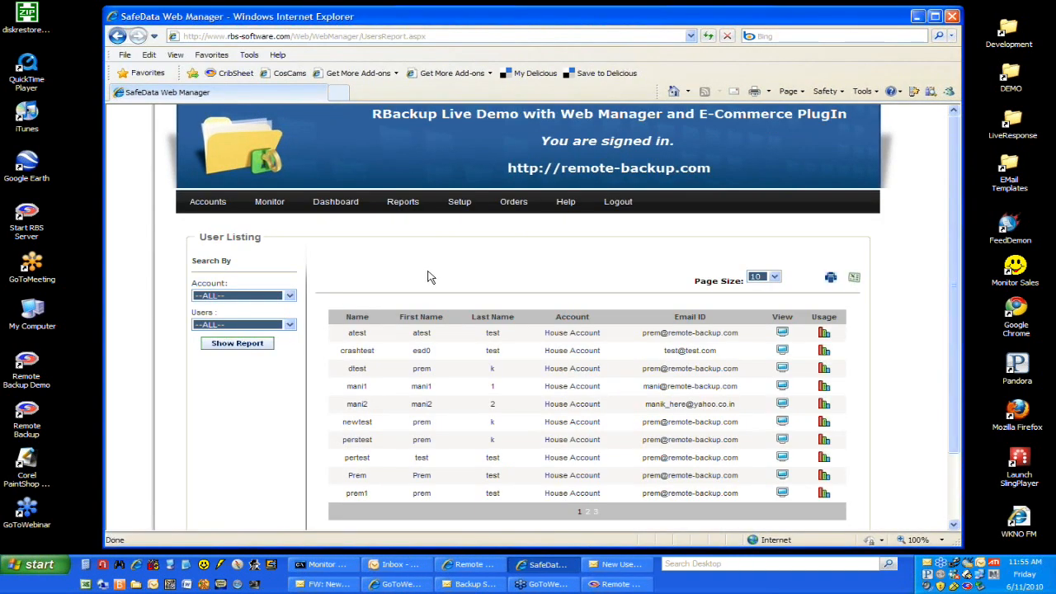
Step: Open the Executive Summary report and review its account, date range and report type options
mouse_move(402, 203)
click(413, 302)
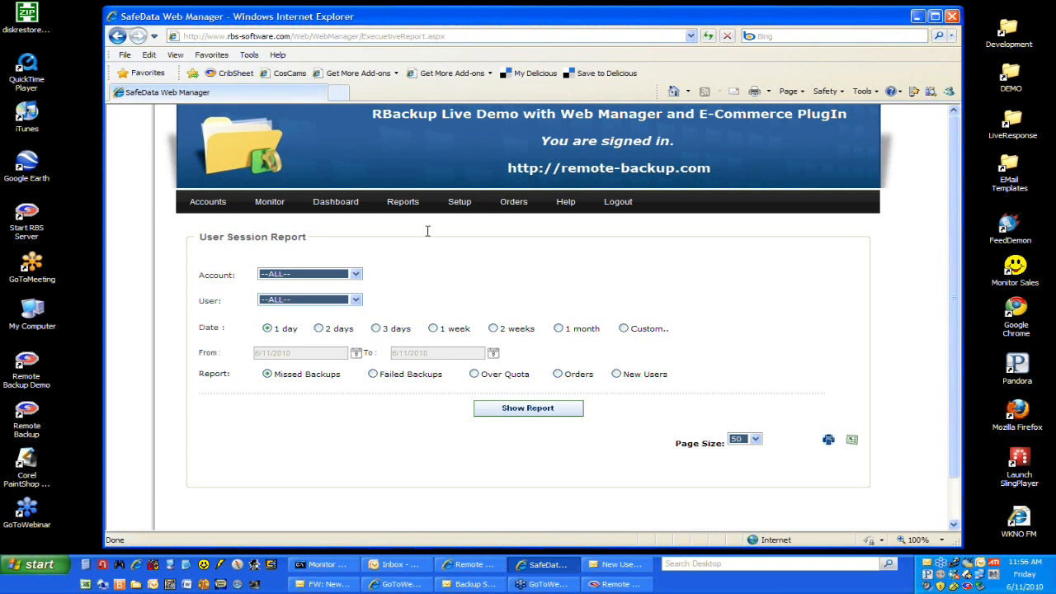
mouse_move(404, 208)
Step: Open the coupon setup and assign a new coupon the 30GB 30 Days one-time payment plan with a 20% discount
mouse_move(461, 205)
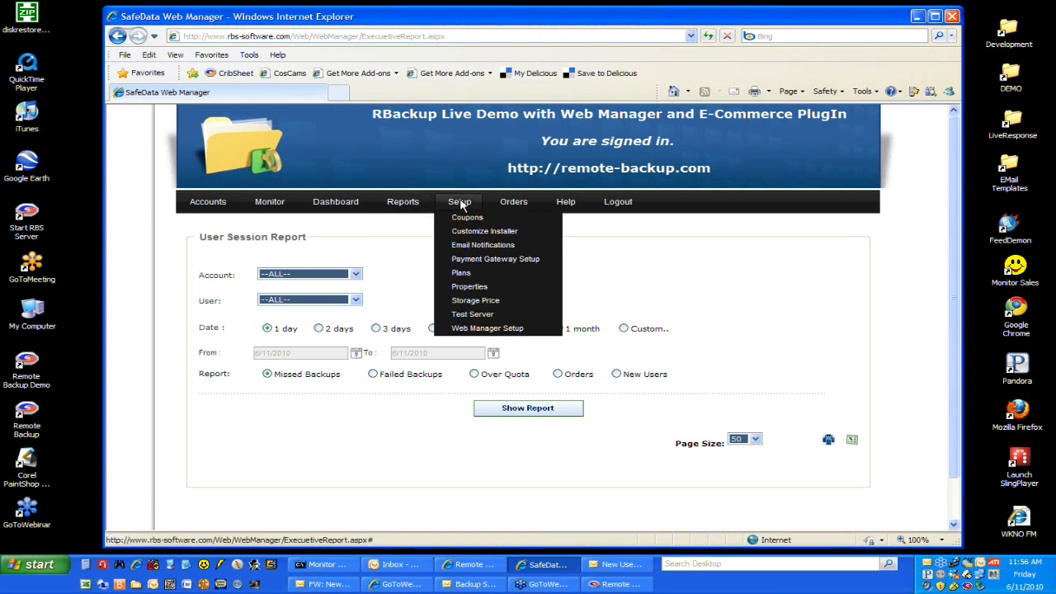
click(530, 222)
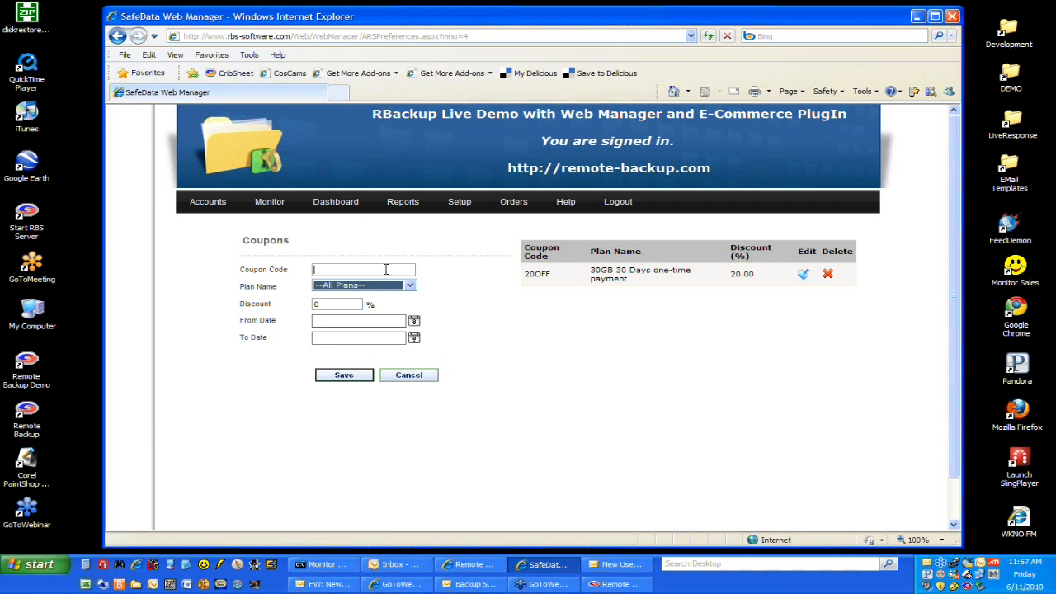
click(409, 285)
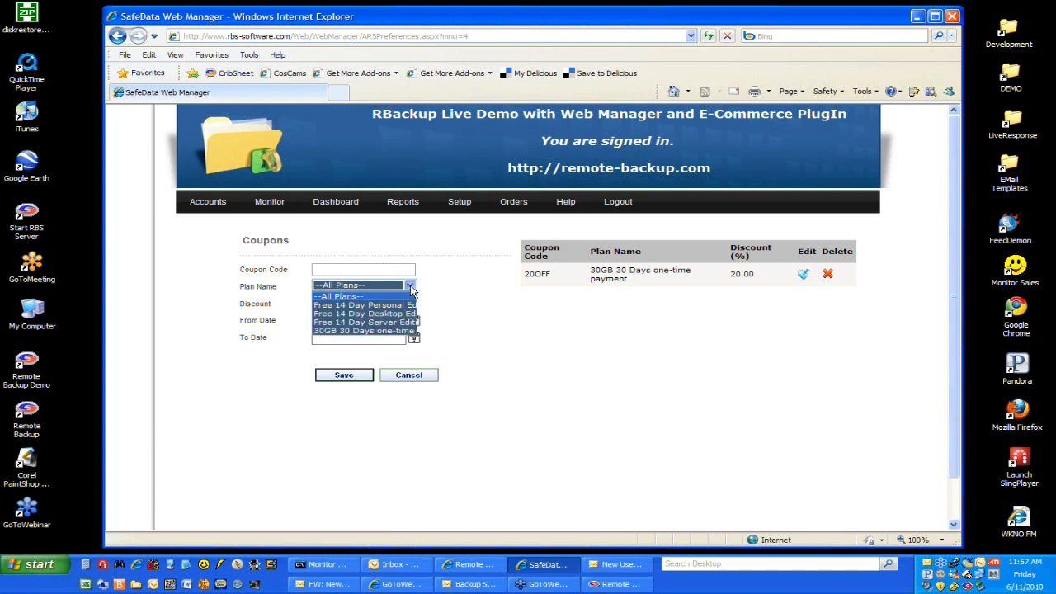
click(405, 331)
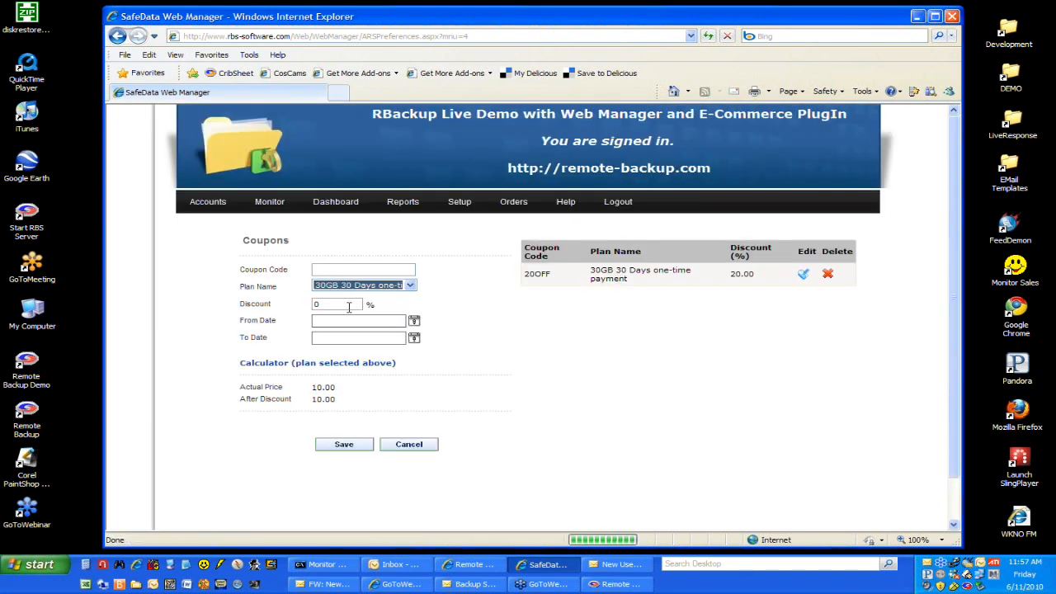
drag(349, 305, 309, 303)
text(20)
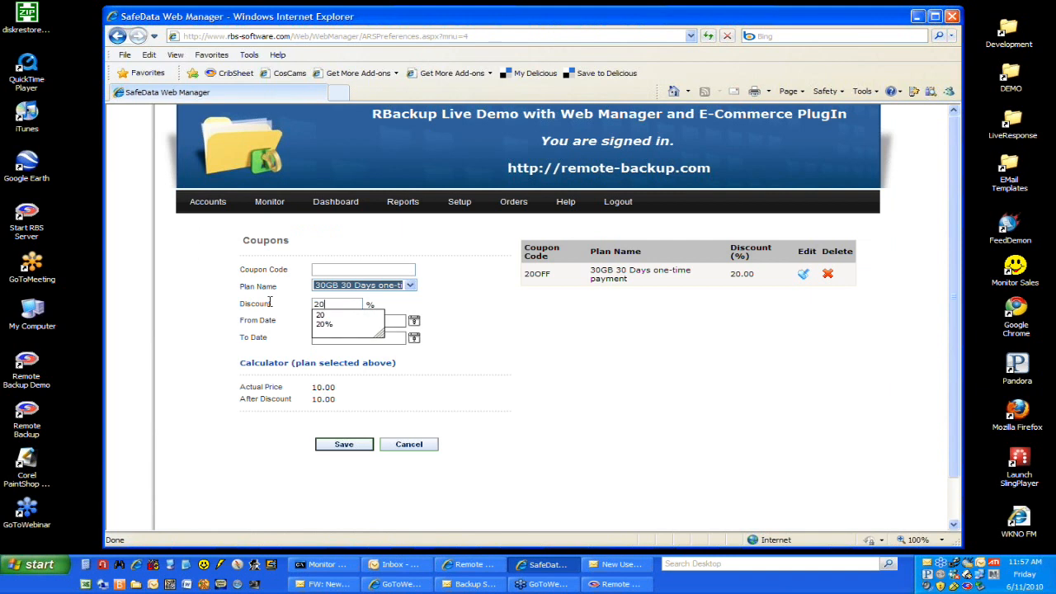
Step: Set the new coupon's From Date to 7/1/2010
click(414, 321)
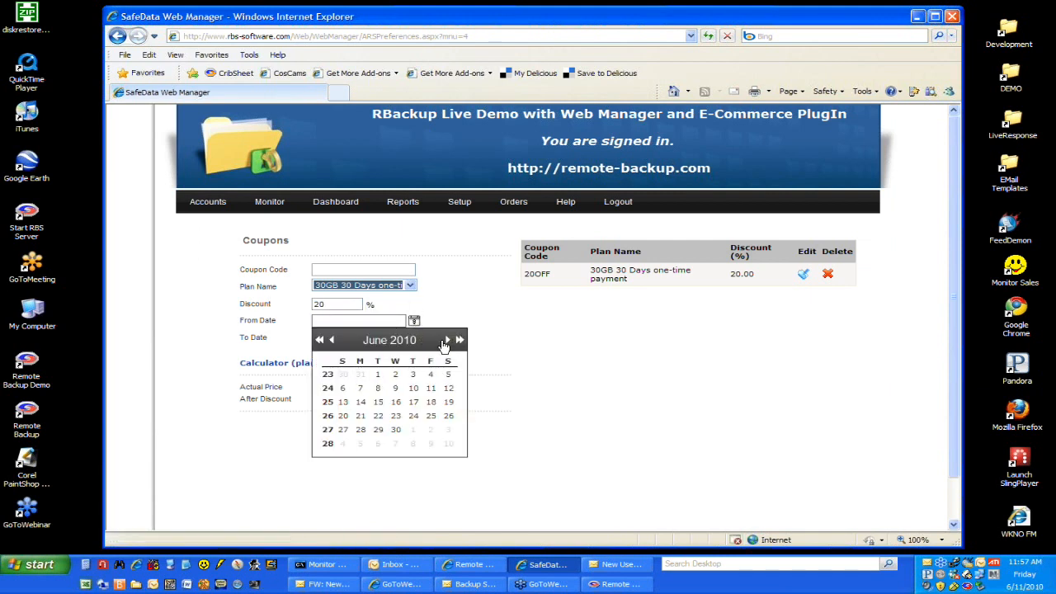
click(447, 340)
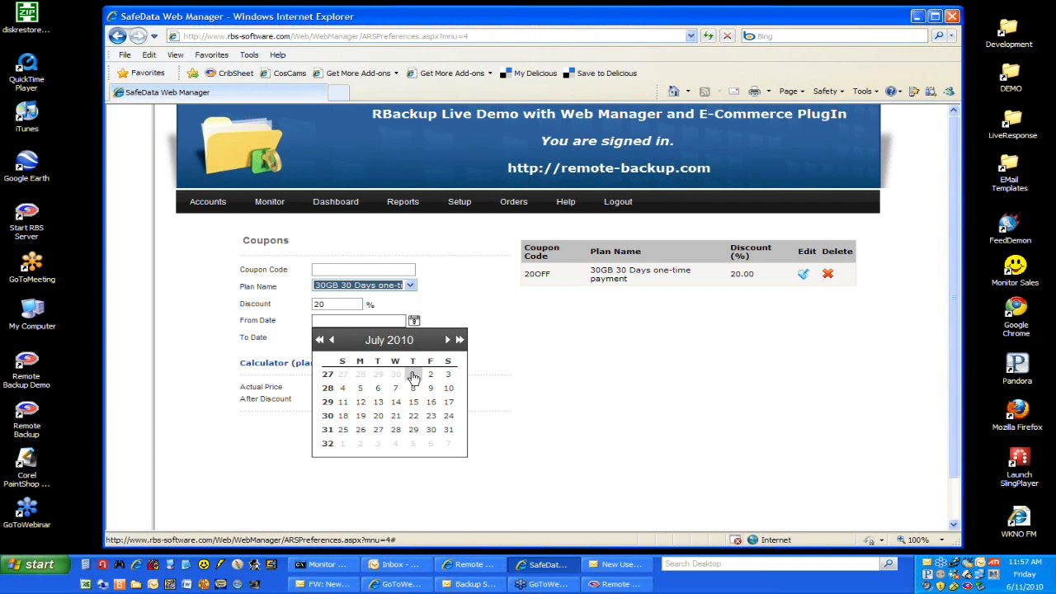
click(413, 376)
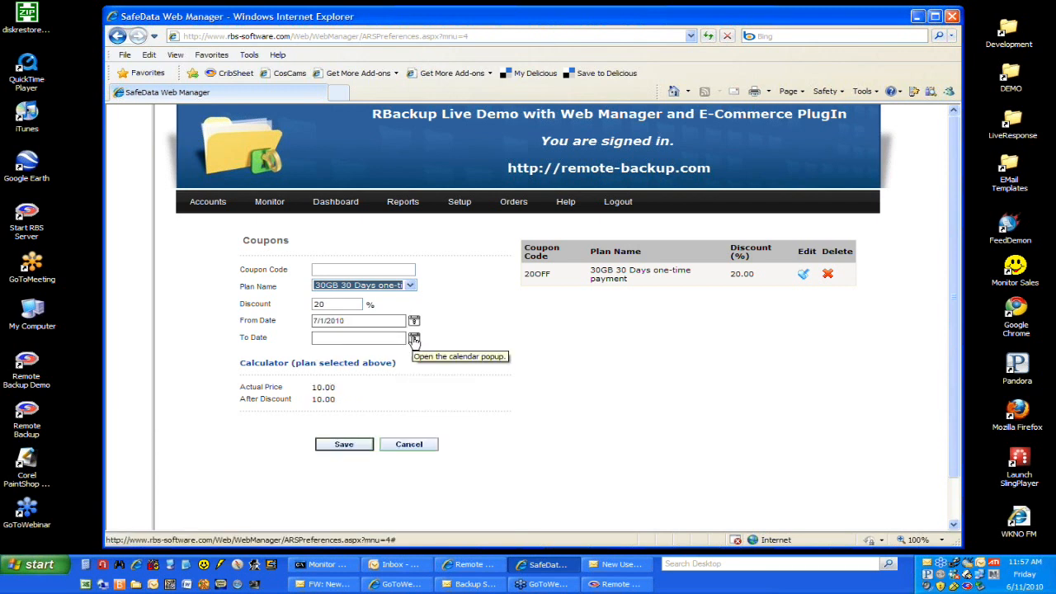
Step: Set the new coupon's To Date to 6/30/2010, enter abcde as its coupon code, and save it
click(414, 339)
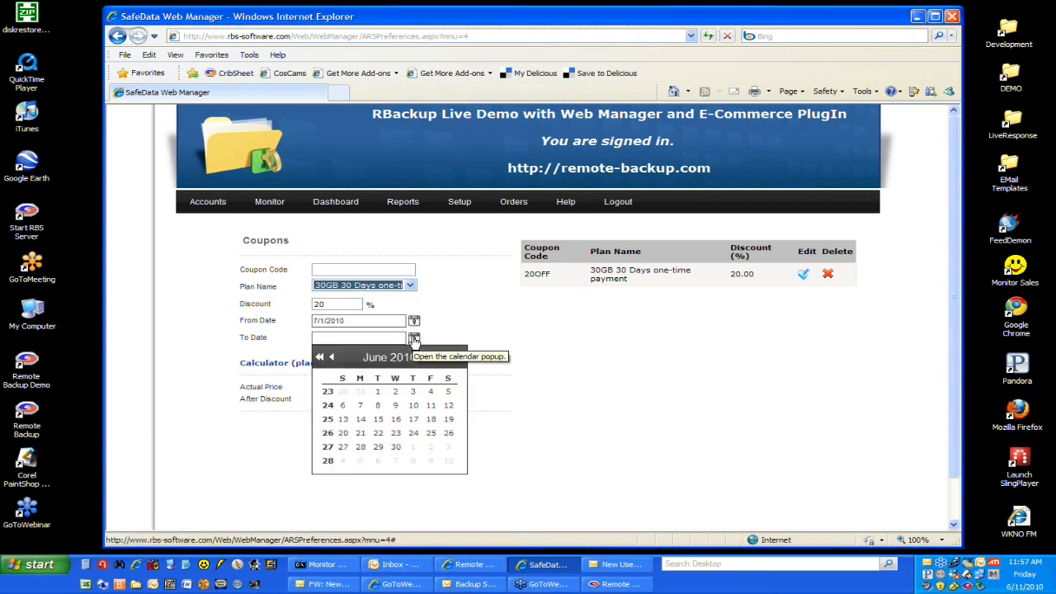
click(395, 449)
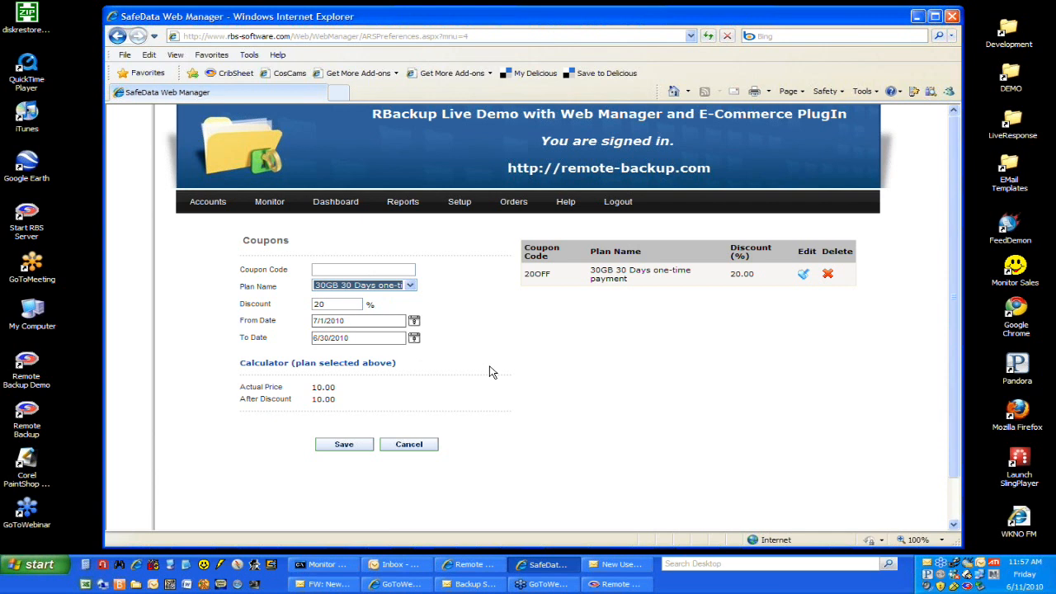
click(335, 265)
text(abcde)
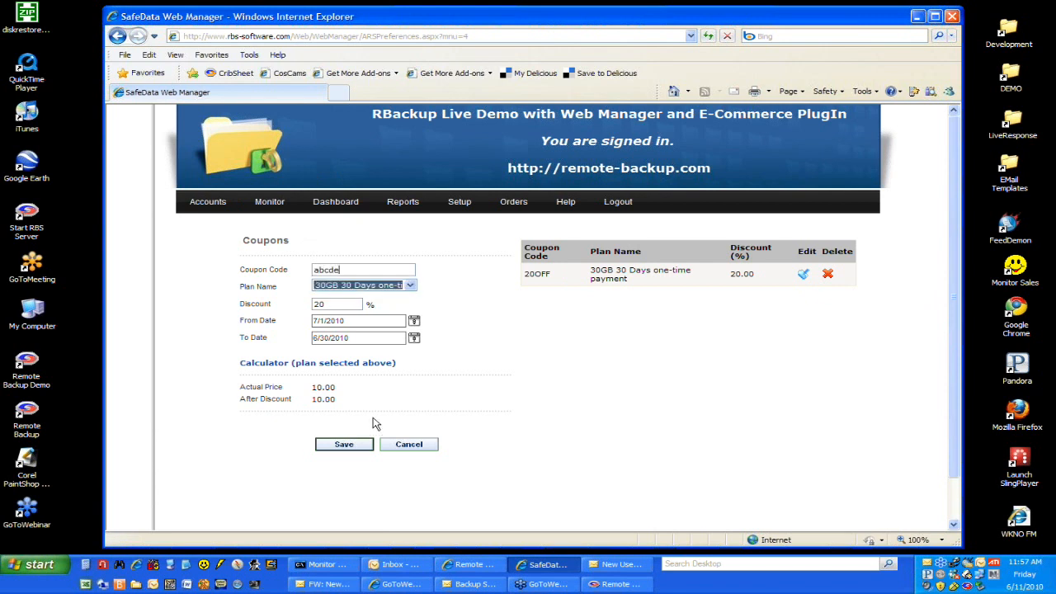
click(346, 444)
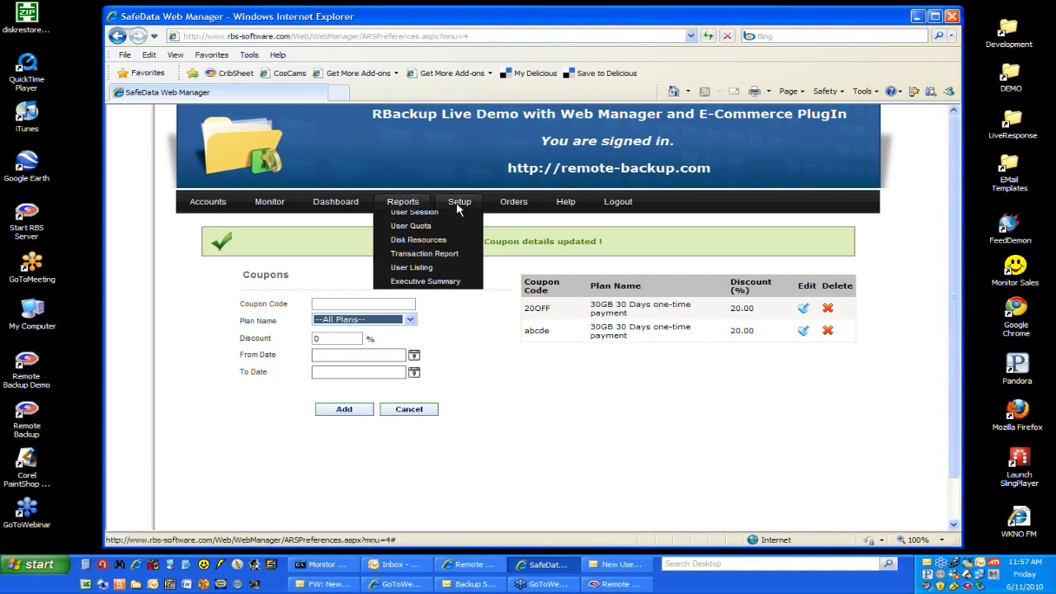
Step: Open the client installer customization from the setup options and review its branding settings, including the Simple Interface Mode start option
mouse_move(462, 210)
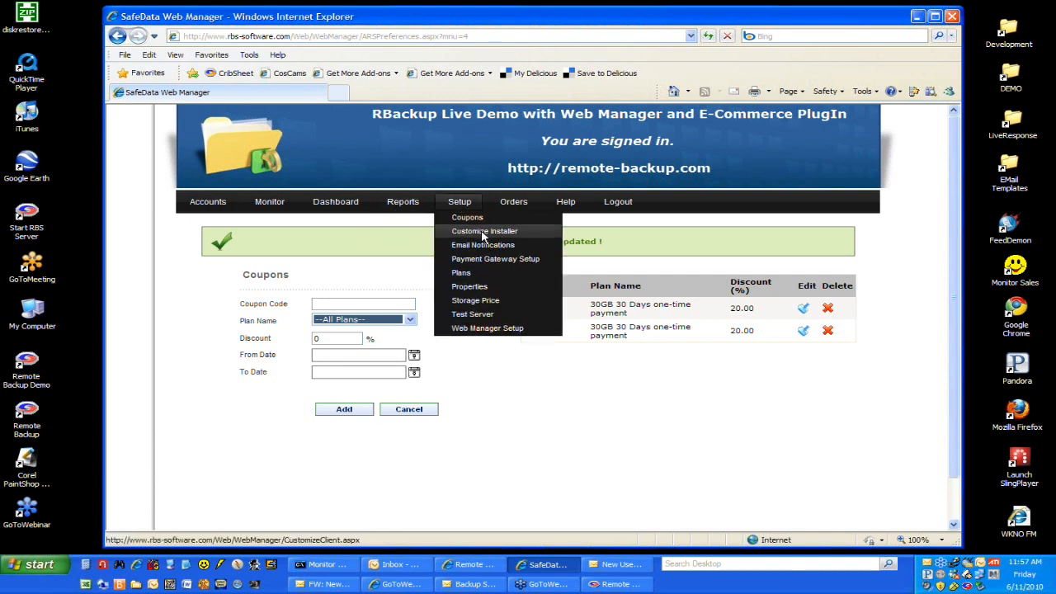
click(483, 233)
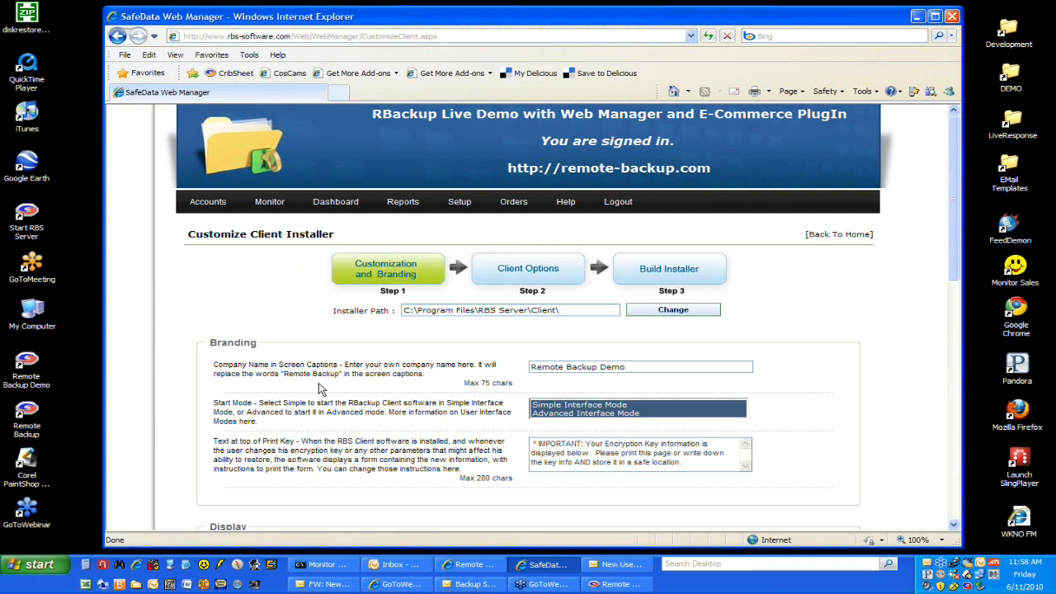
scroll(322, 389, down, 3)
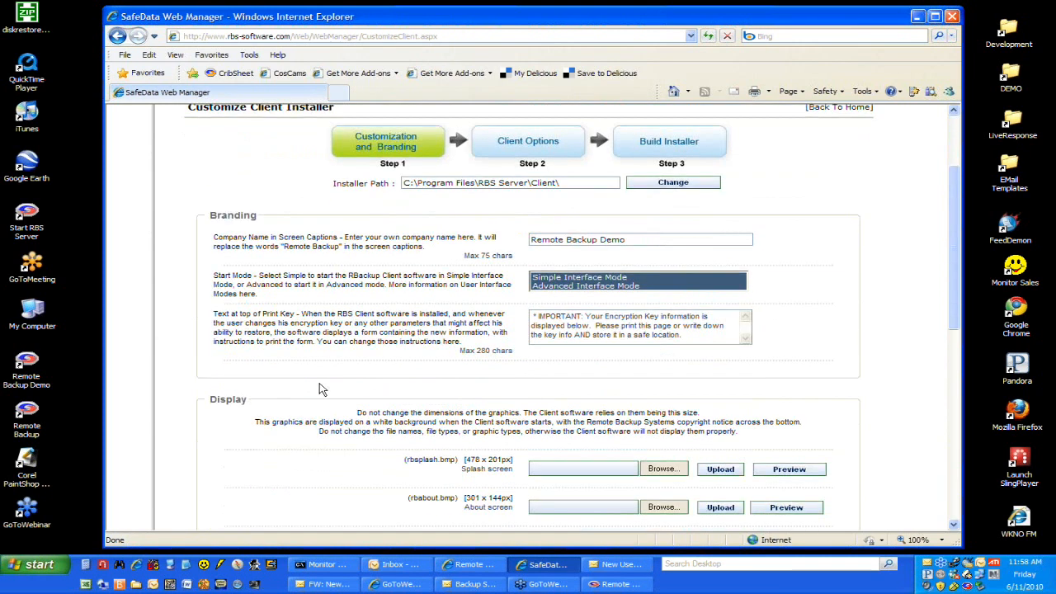
click(545, 278)
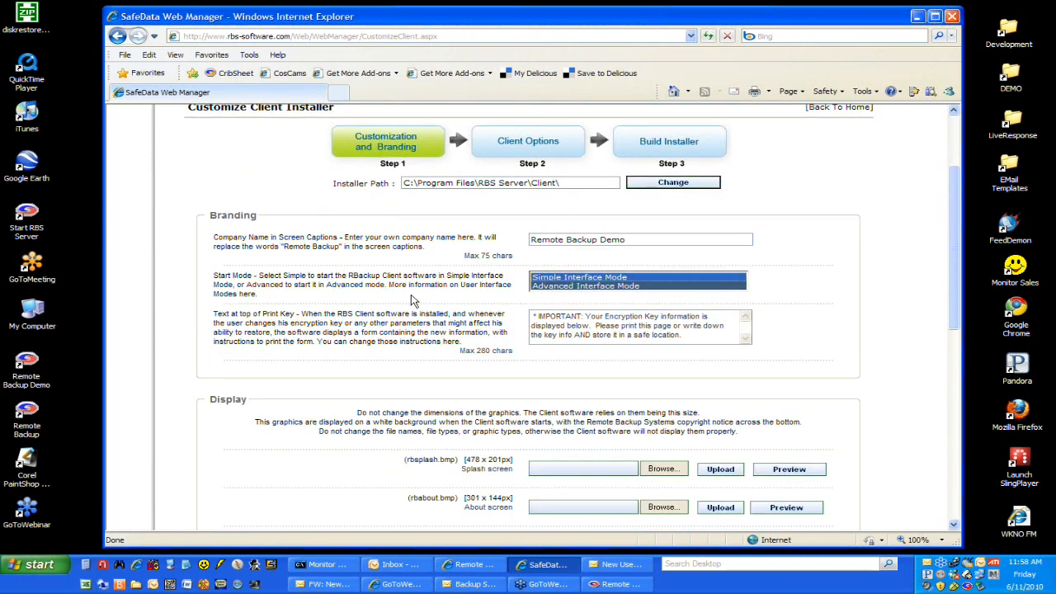
Step: Preview the installer's display graphics one by one: splash screen, About screen, rbicon, rbicon1 and rbicon3
scroll(458, 304, down, 6)
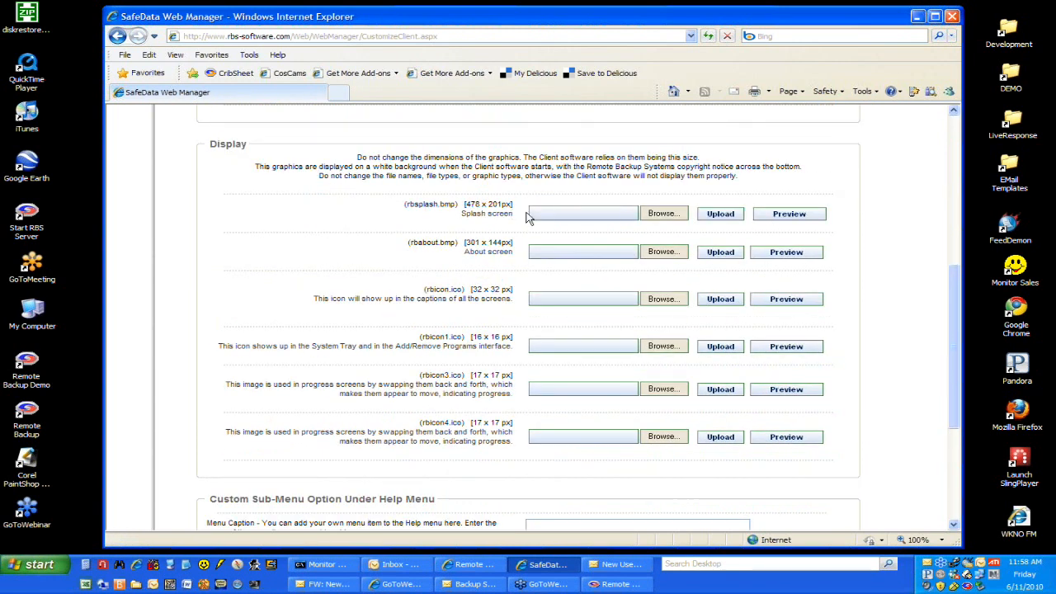
click(788, 216)
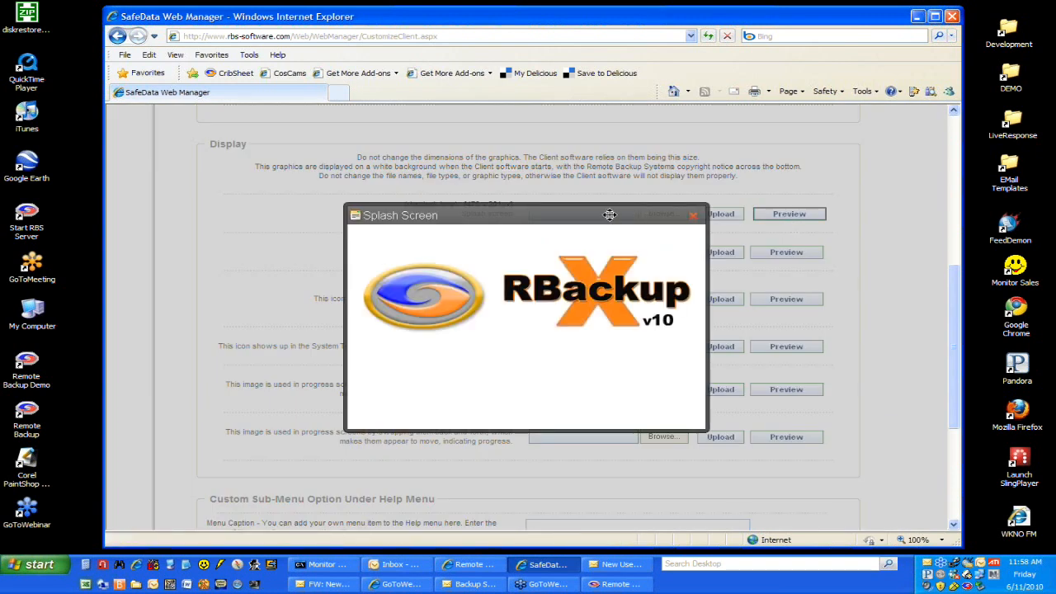
click(694, 216)
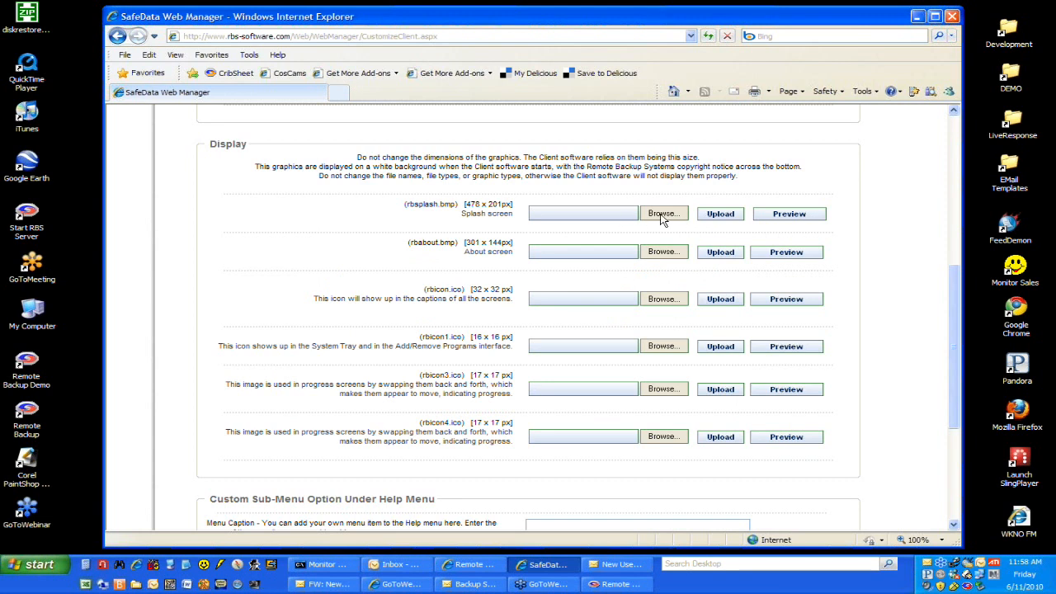
click(769, 256)
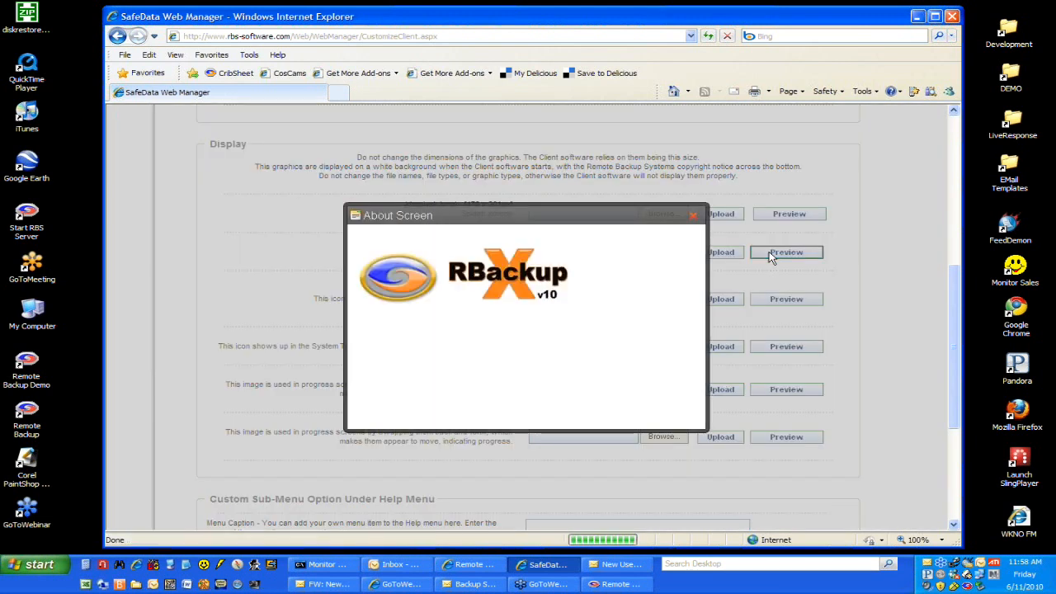
click(700, 214)
click(786, 300)
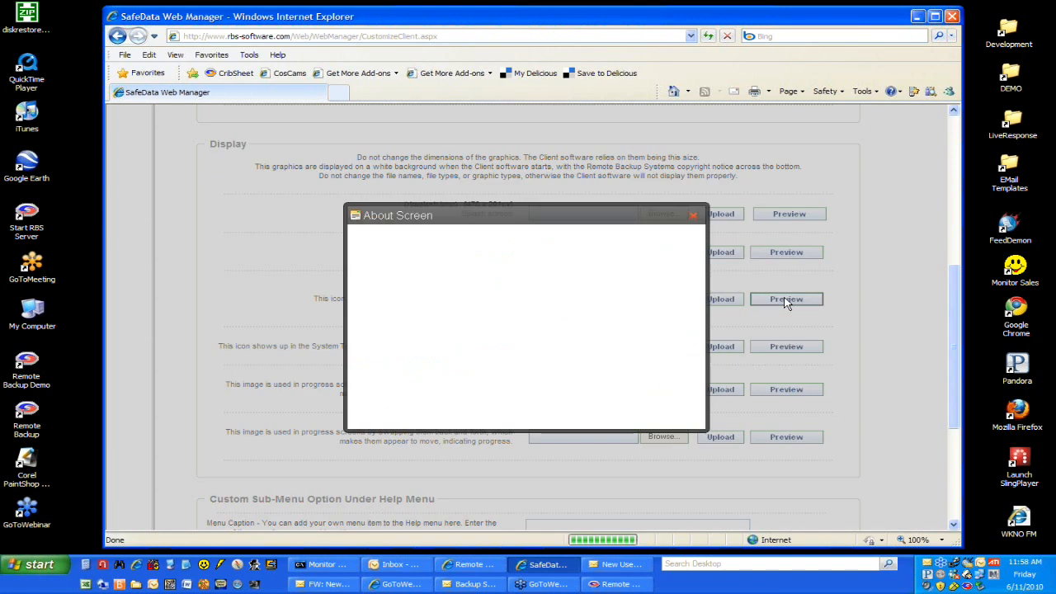
click(694, 215)
click(780, 348)
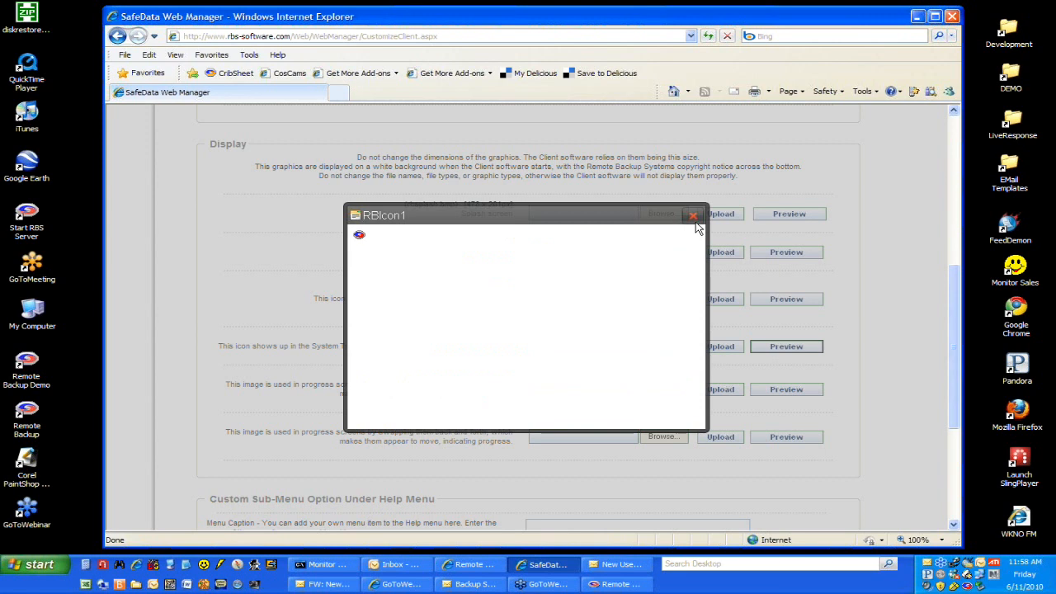
click(693, 215)
click(787, 390)
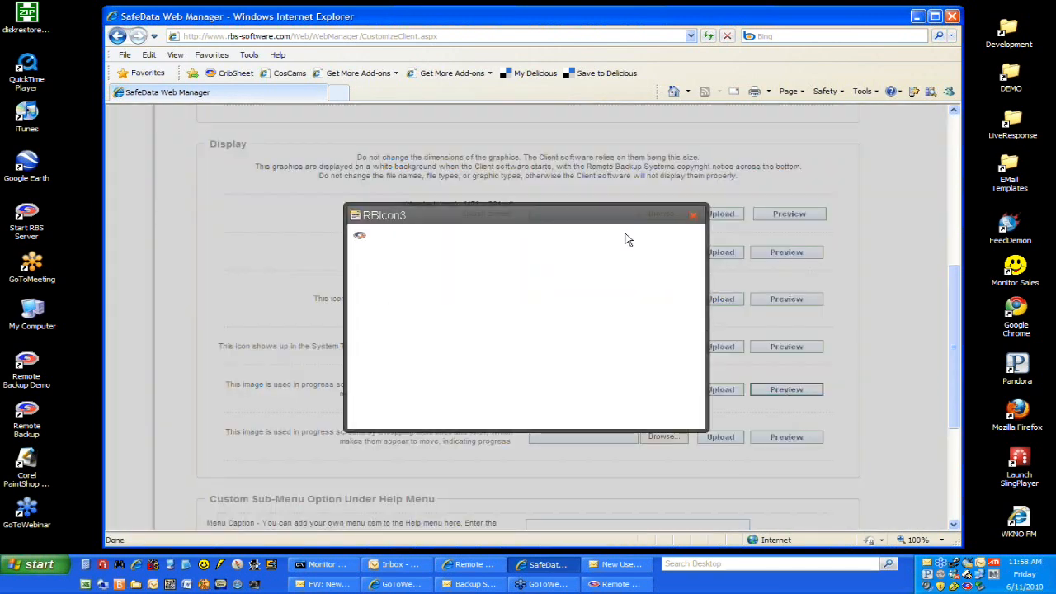
click(694, 215)
Step: Open the installer's advanced customization, review its settings from Product Name through Setup Command Line, and return without saving
scroll(427, 334, down, 5)
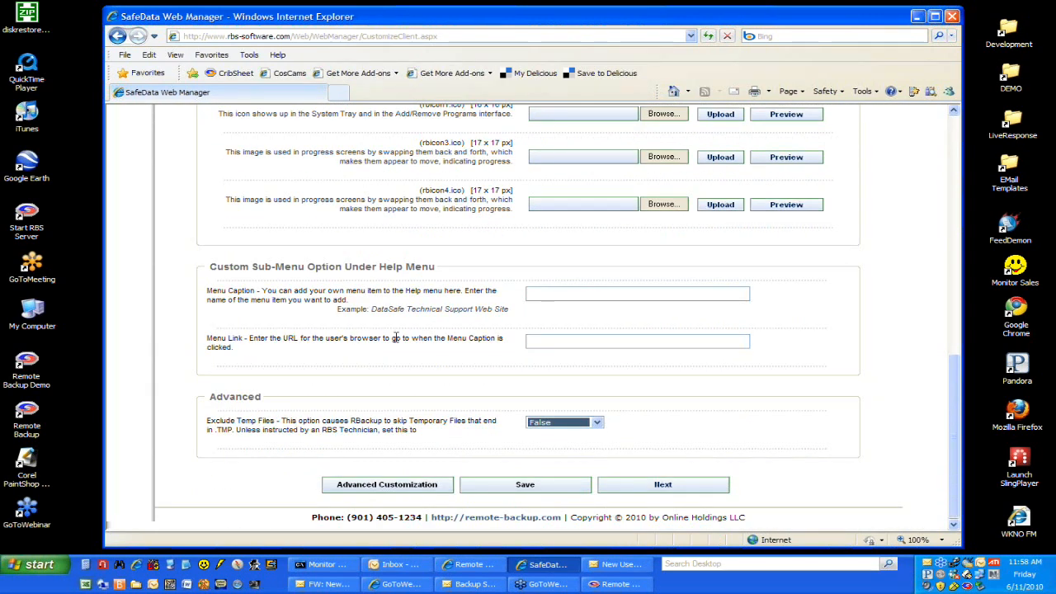
click(392, 487)
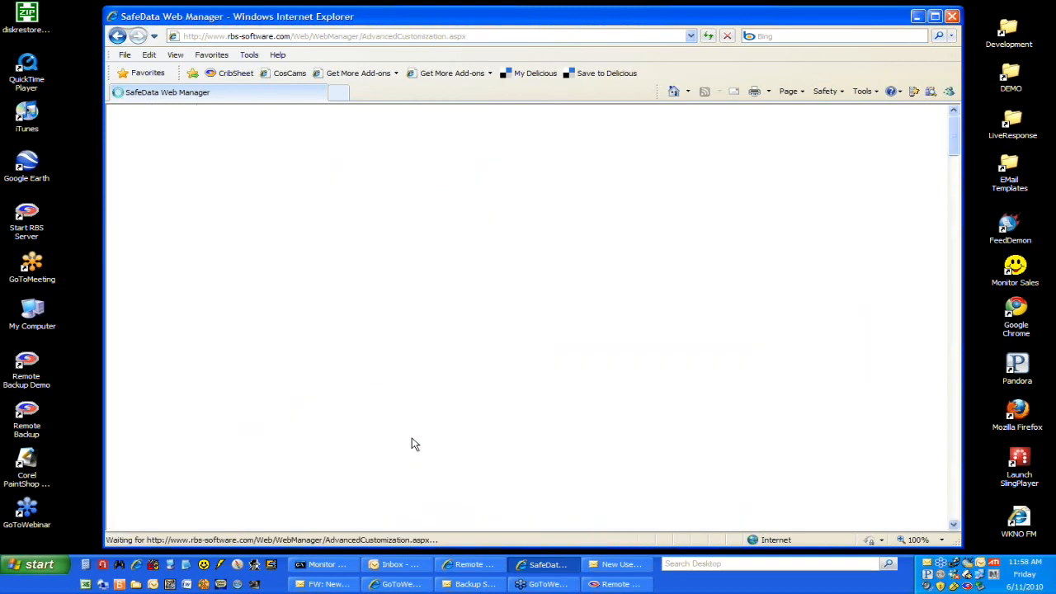
scroll(448, 380, down, 3)
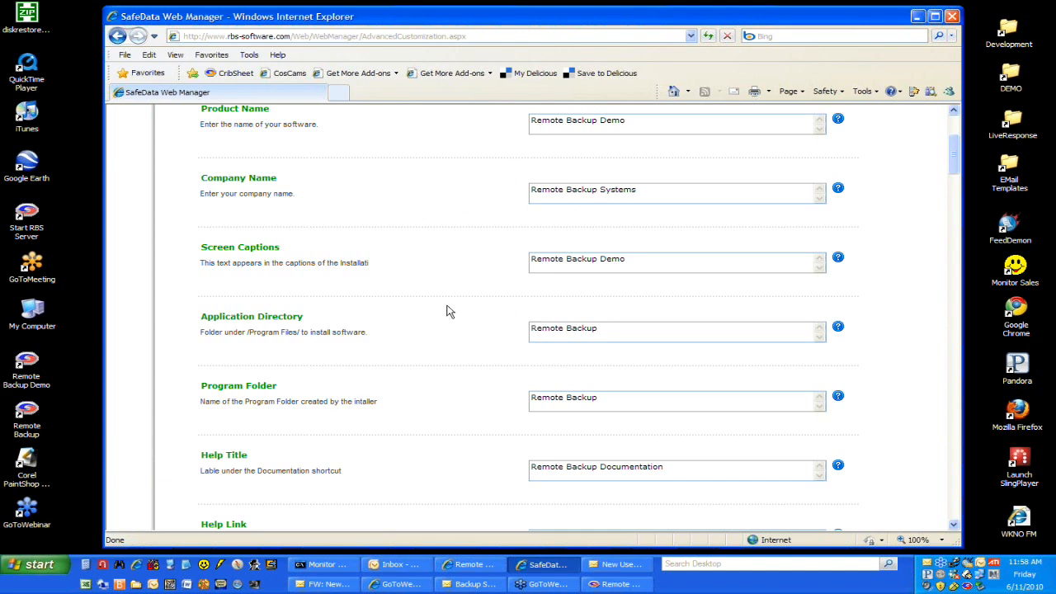
drag(599, 262, 514, 281)
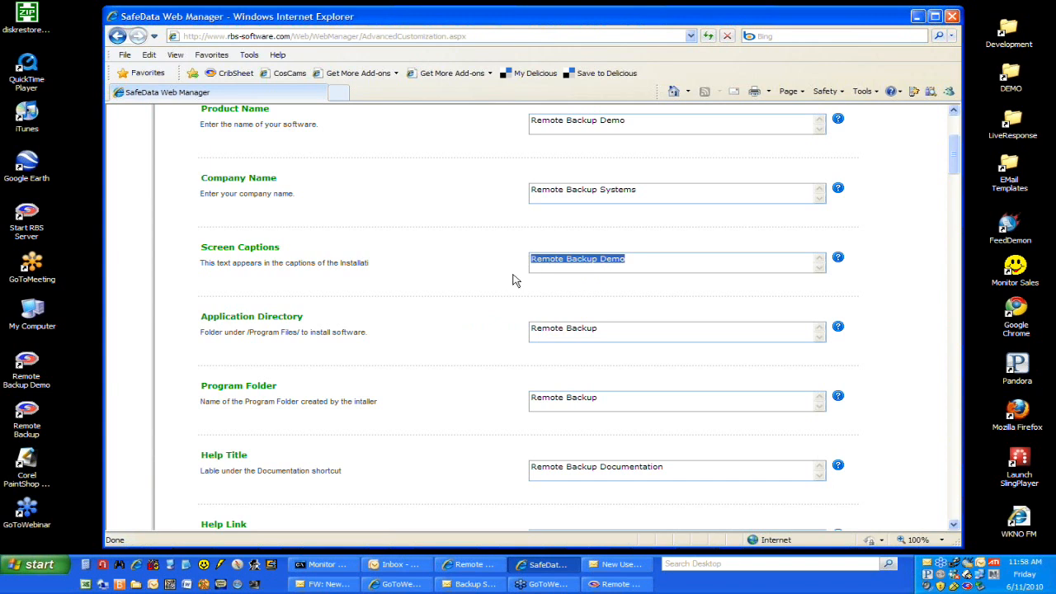
click(477, 337)
scroll(474, 372, down, 5)
scroll(475, 372, down, 15)
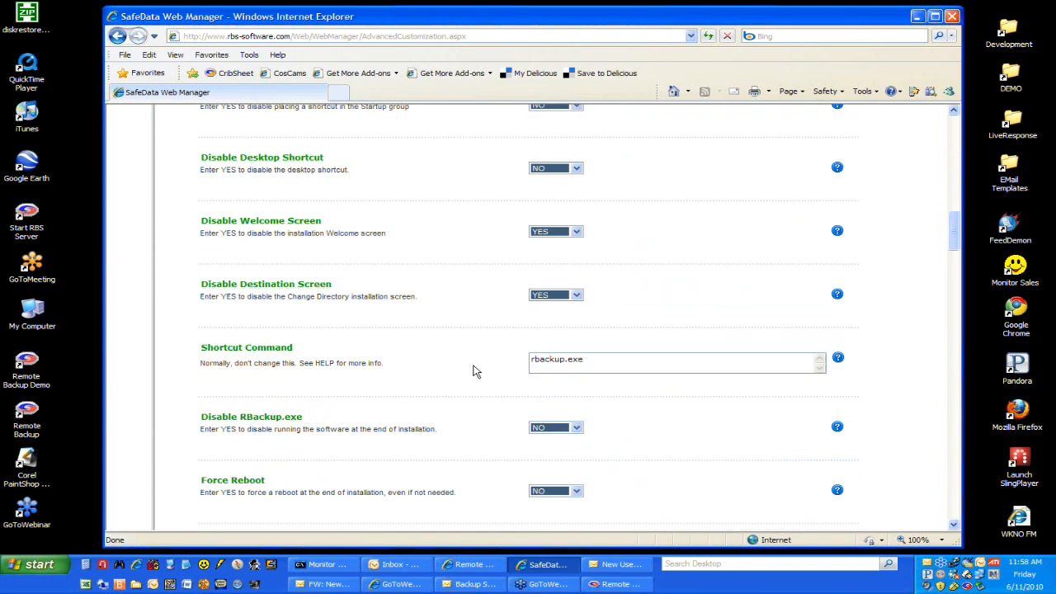
scroll(474, 372, down, 20)
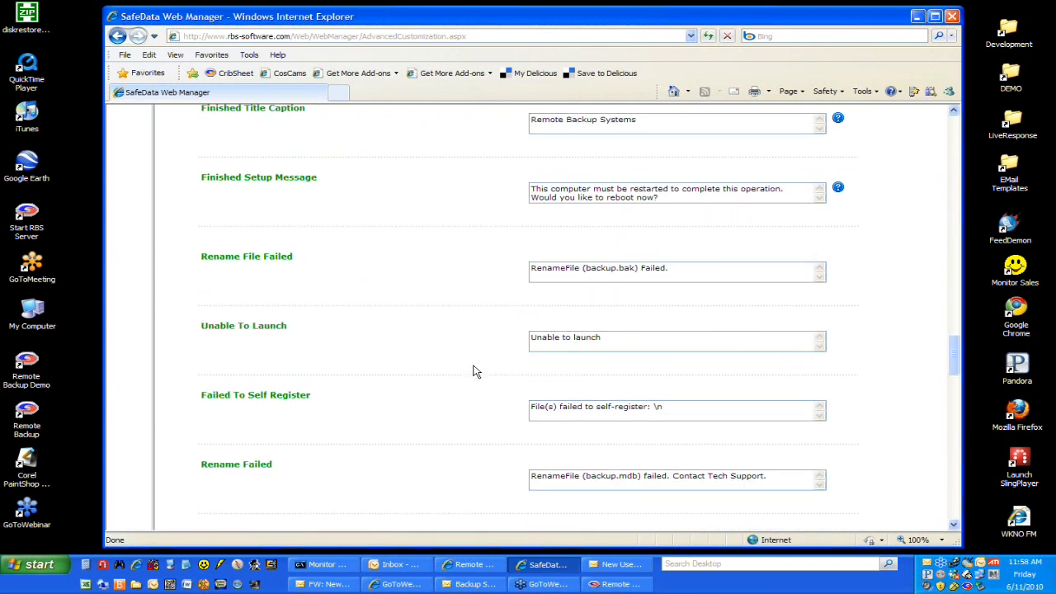
scroll(475, 371, down, 20)
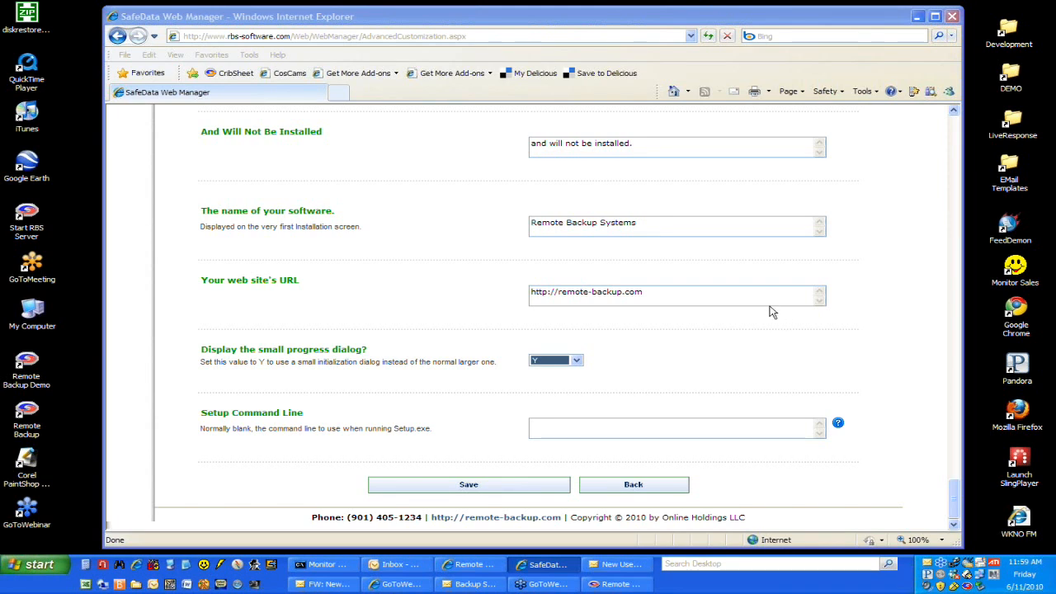
click(669, 491)
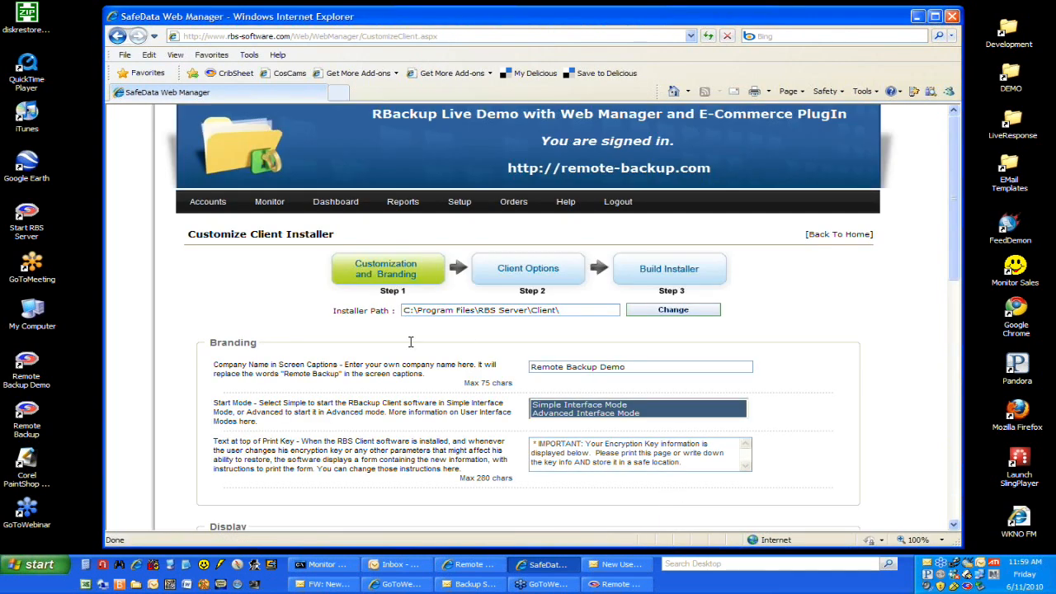
Step: Continue to the installer's Client Options step and select the plan Free 14 Day Desktop Edition Trial Account, 5GB
scroll(410, 341, down, 5)
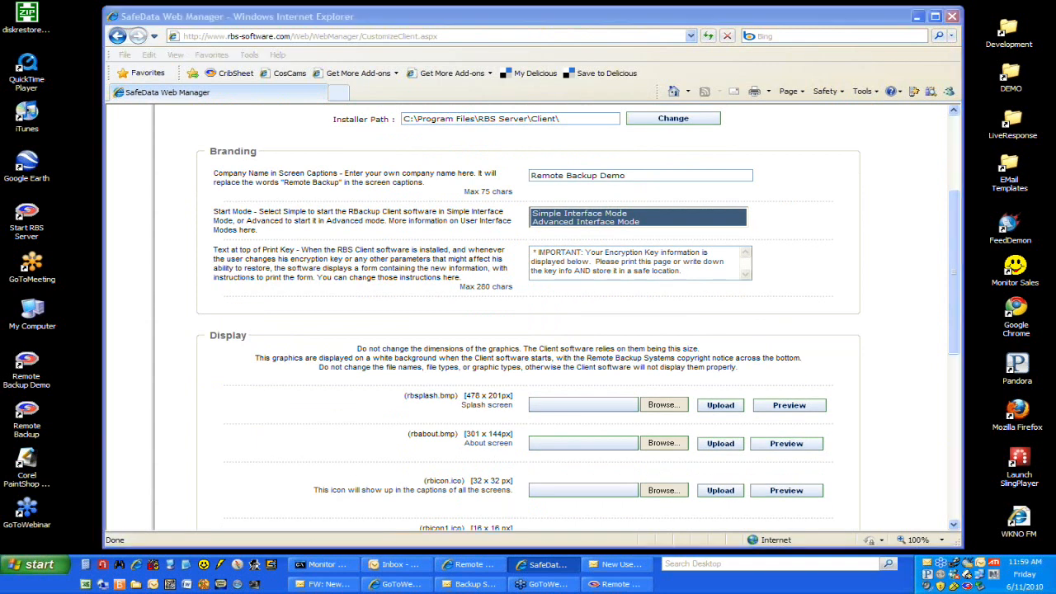
click(566, 301)
scroll(566, 297, down, 10)
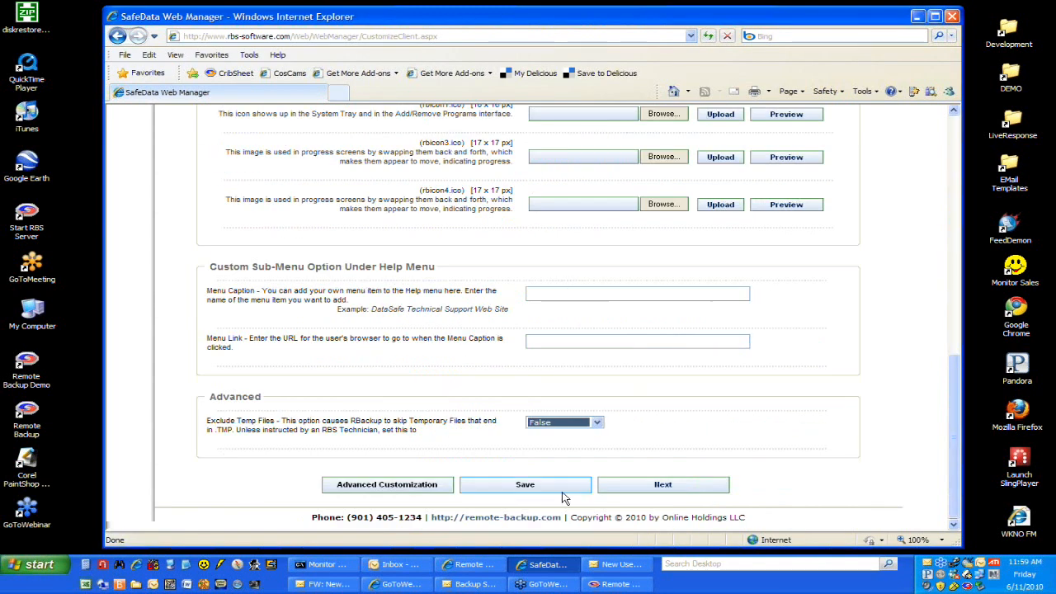
click(663, 486)
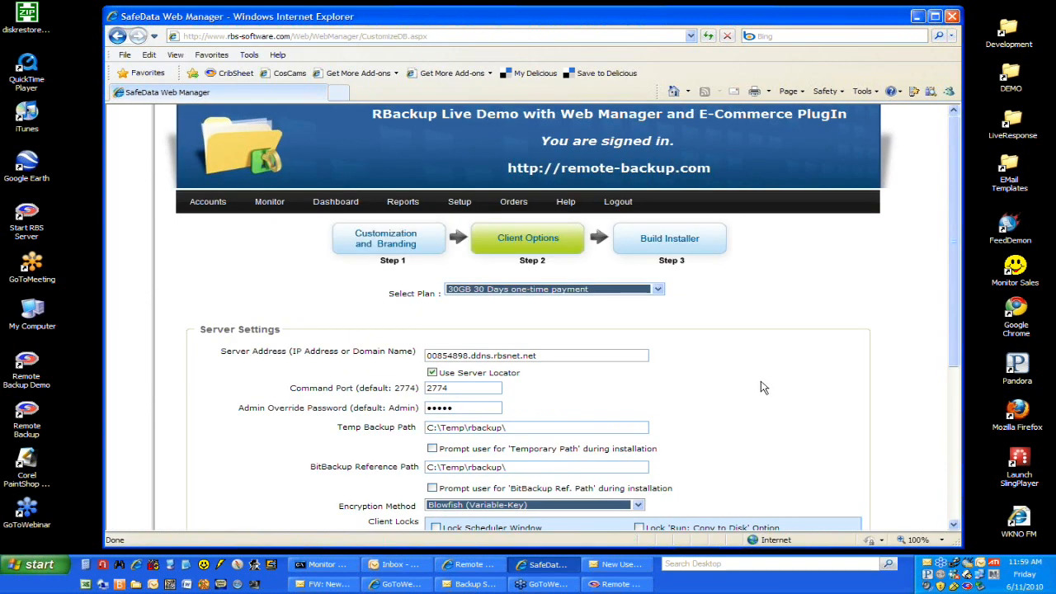
scroll(743, 388, down, 3)
click(659, 162)
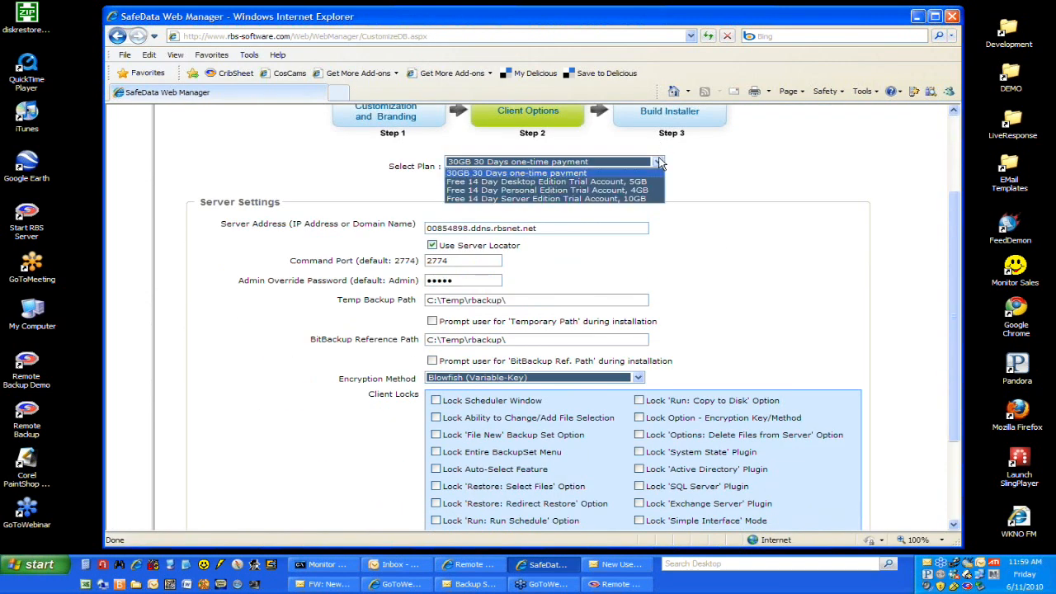
click(656, 182)
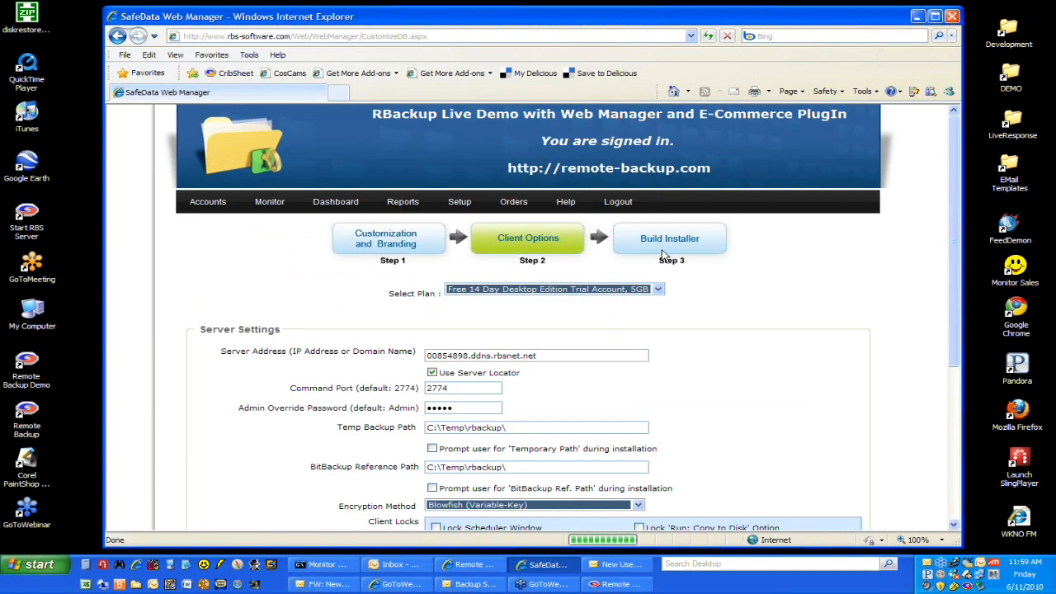
Step: Review the available encryption methods, keeping Blowfish (Variable-Key), and look over the client locks
scroll(701, 327, down, 5)
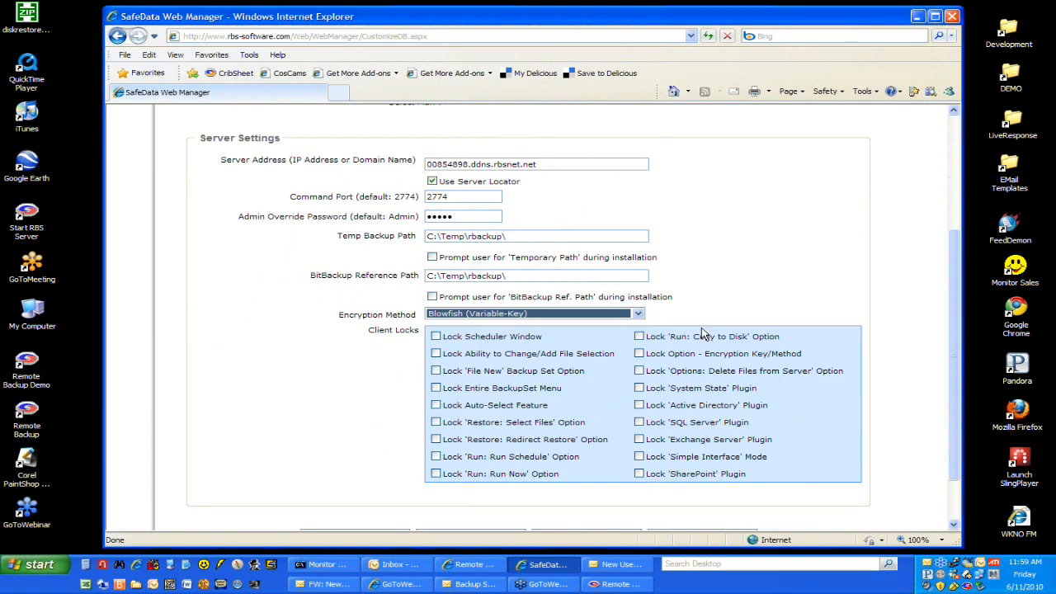
click(638, 315)
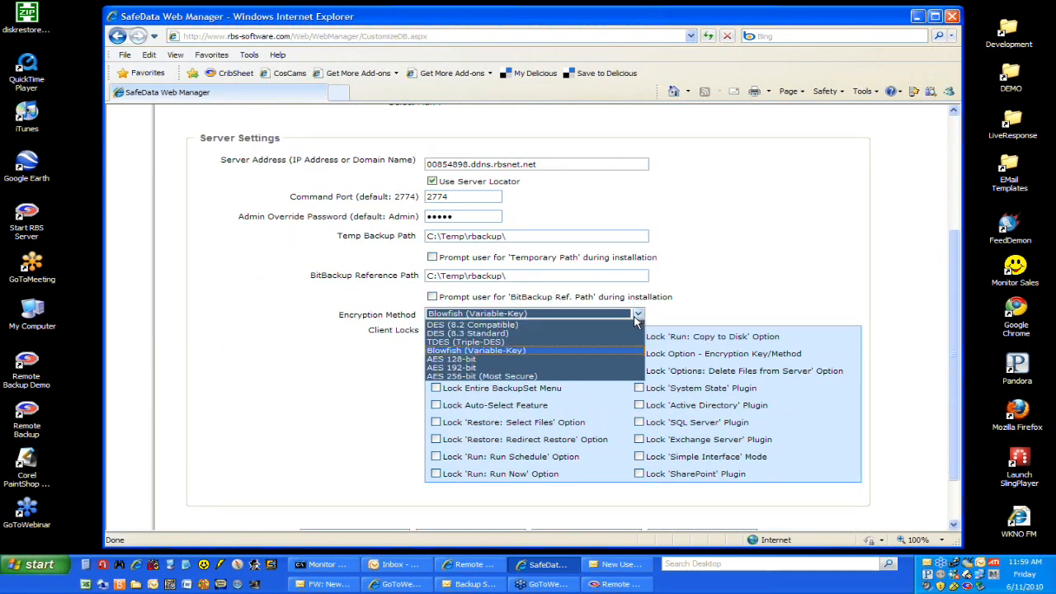
click(608, 352)
scroll(682, 320, down, 2)
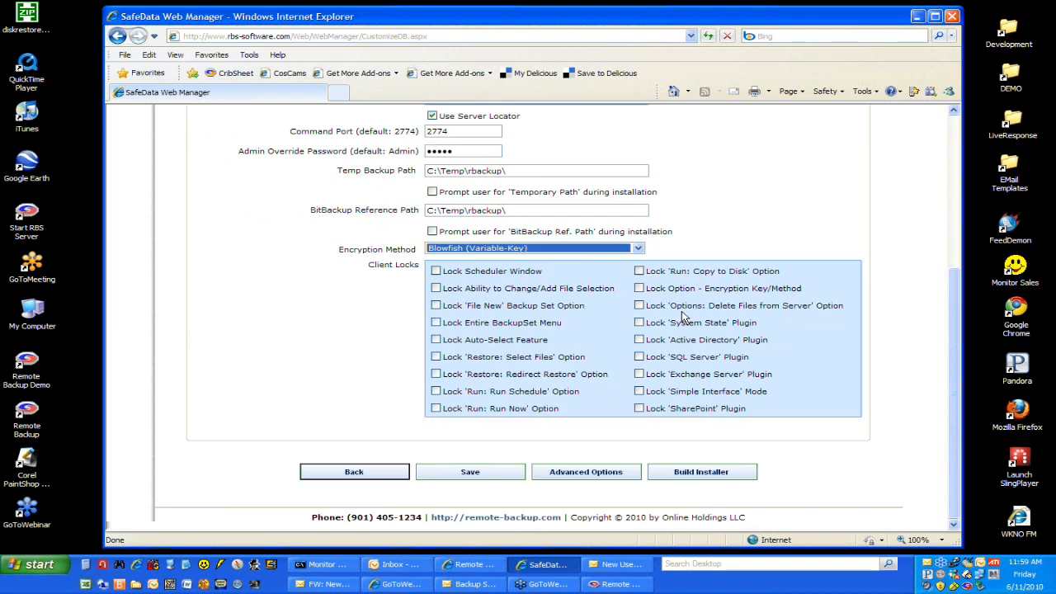
Step: Open the advanced client options and review the settings from the Open Files Agent to automatic software updates
click(611, 479)
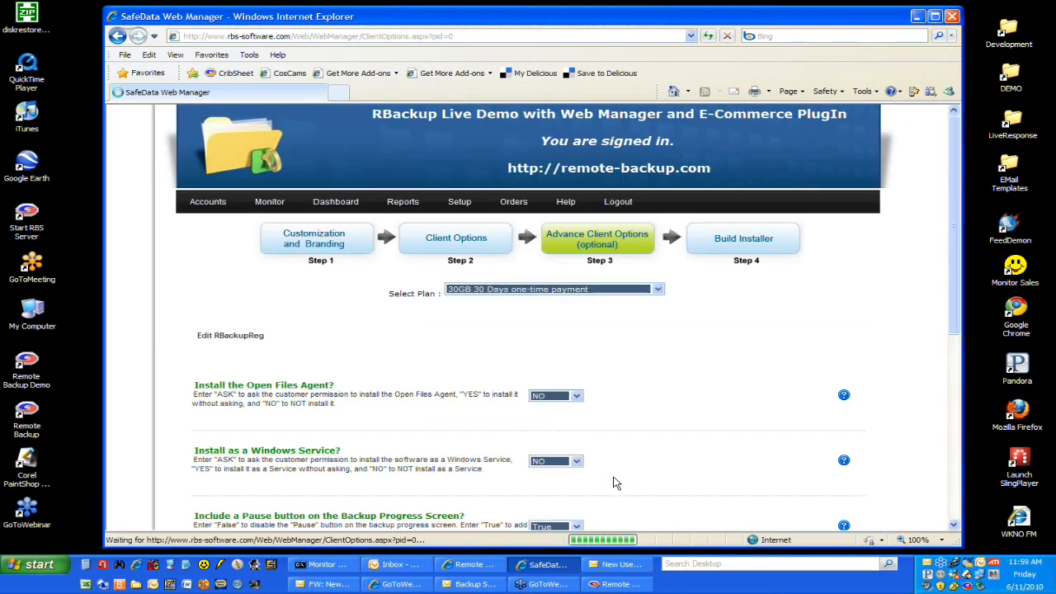
scroll(670, 385, down, 1)
scroll(670, 385, down, 3)
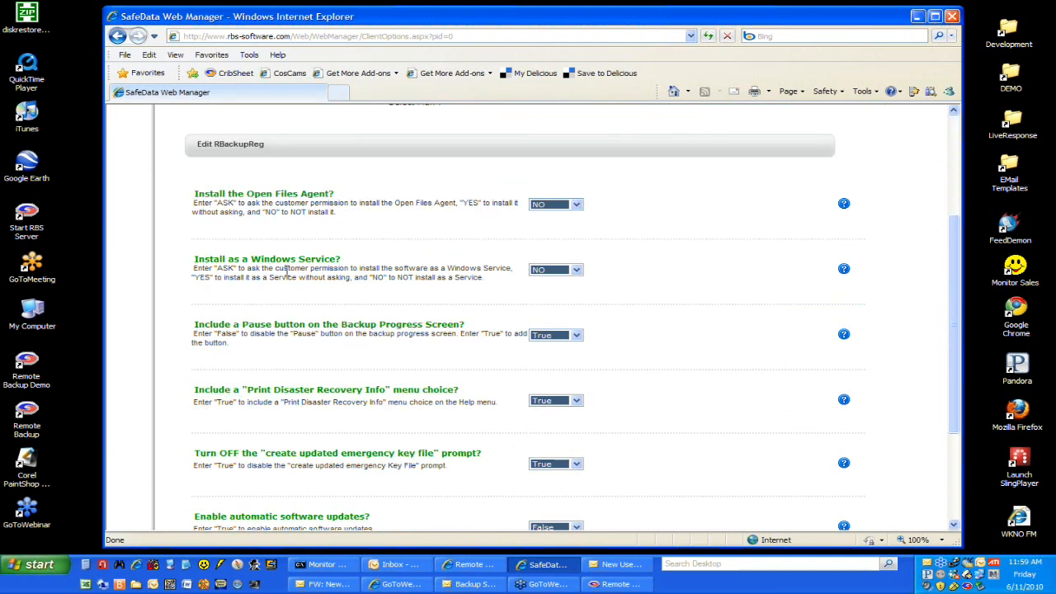
scroll(391, 323, down, 3)
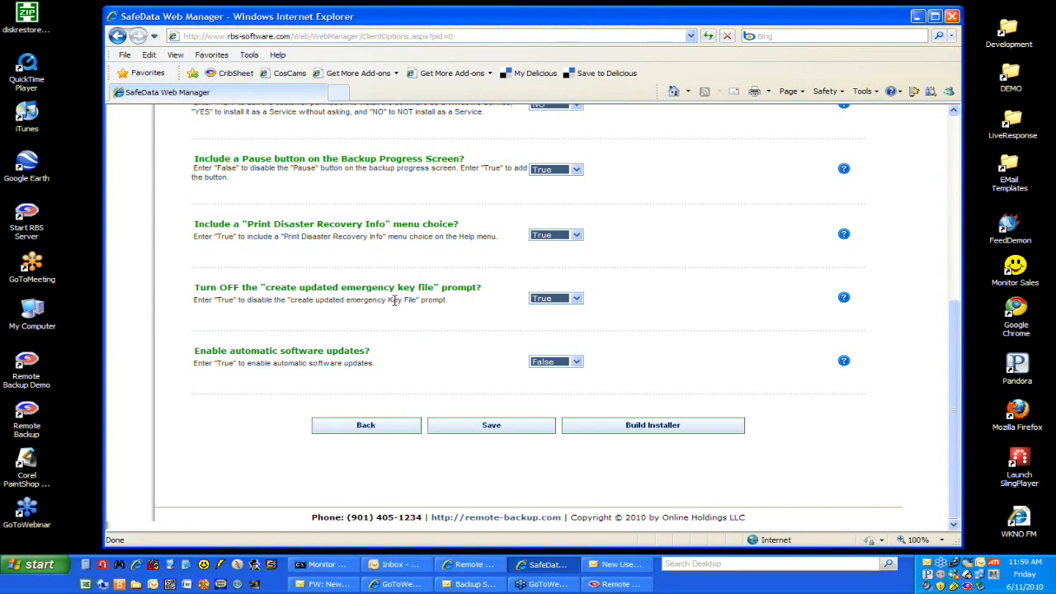
scroll(393, 300, up, 6)
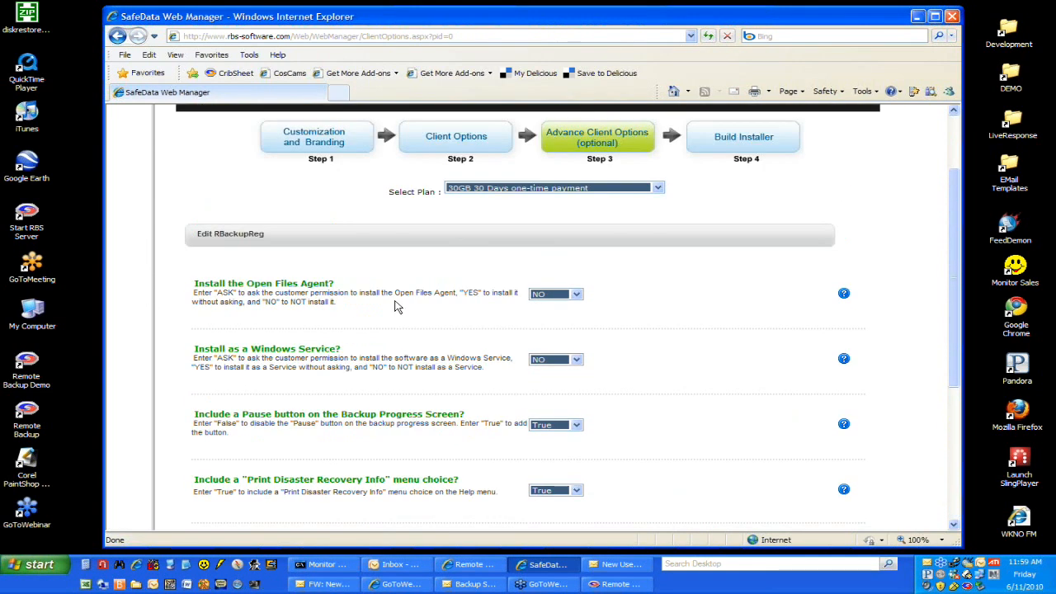
Step: Go to the Email Notifications setup page, review the SMTP settings of the Email Server section, and collapse that section
scroll(394, 307, up, 1)
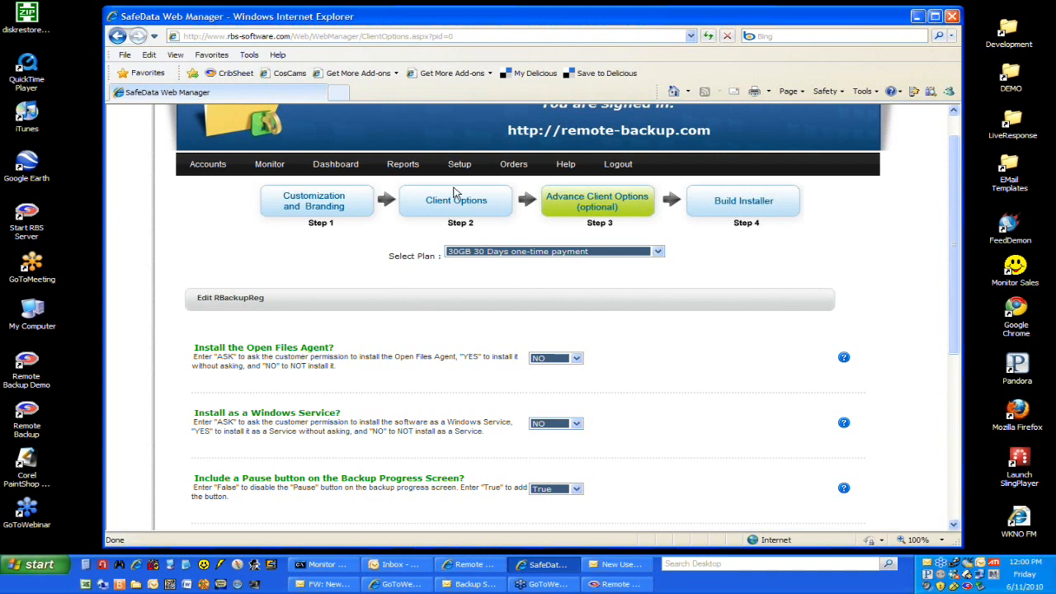
mouse_move(459, 168)
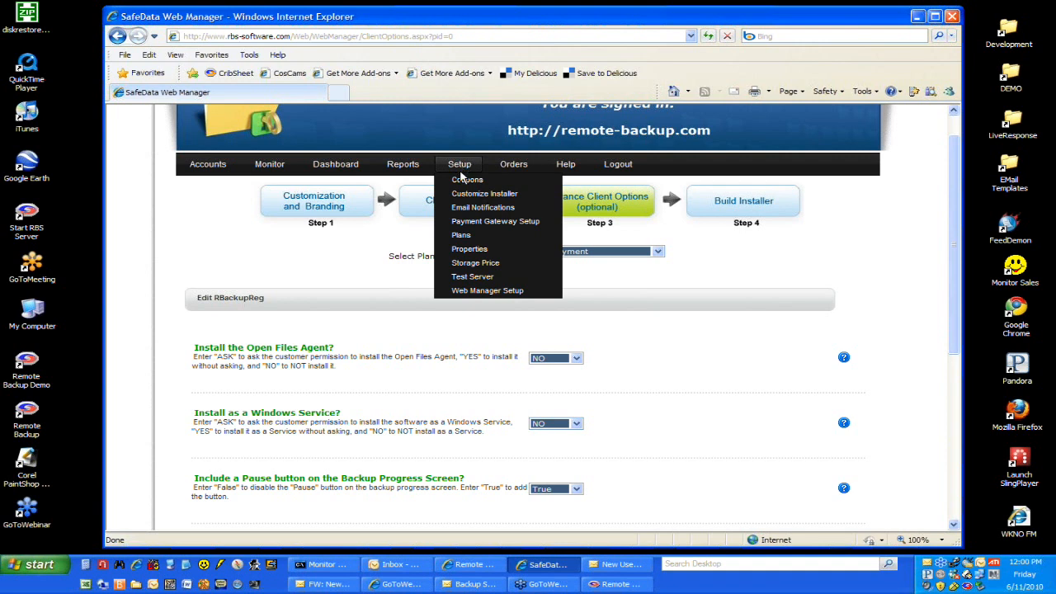
click(473, 208)
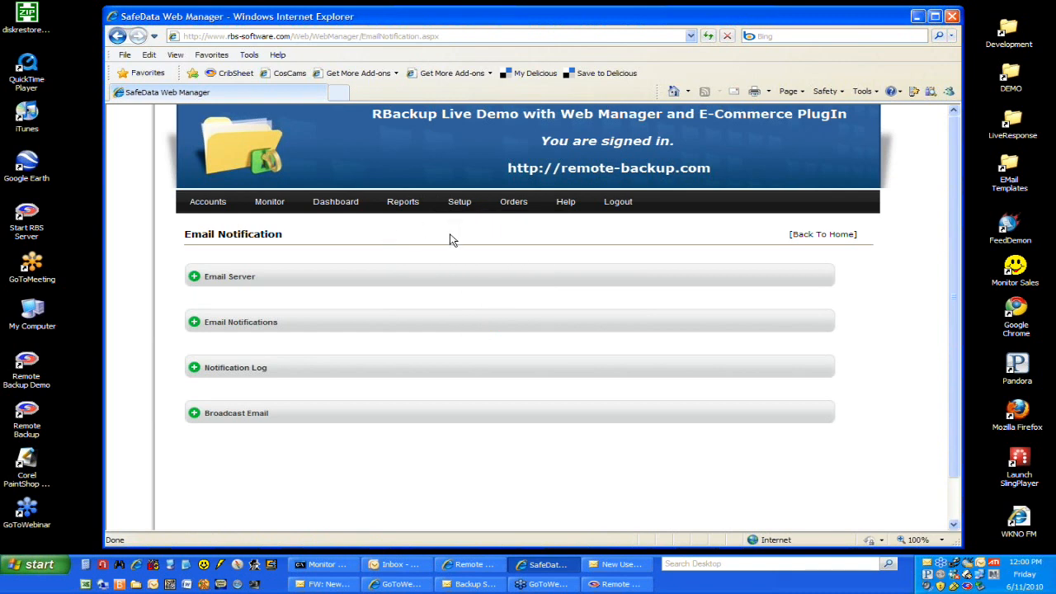
click(195, 278)
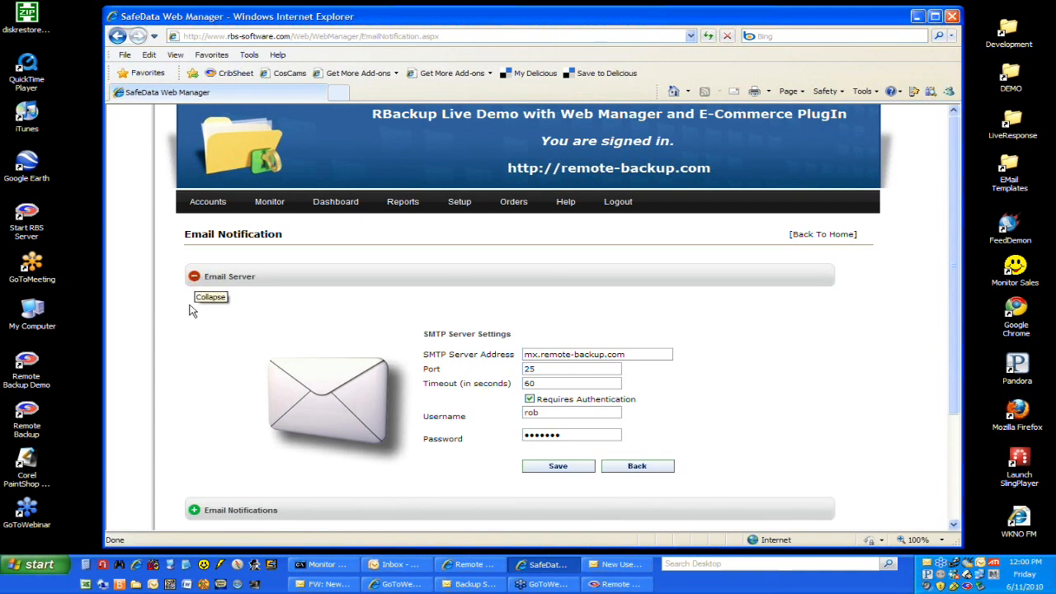
scroll(197, 354, down, 3)
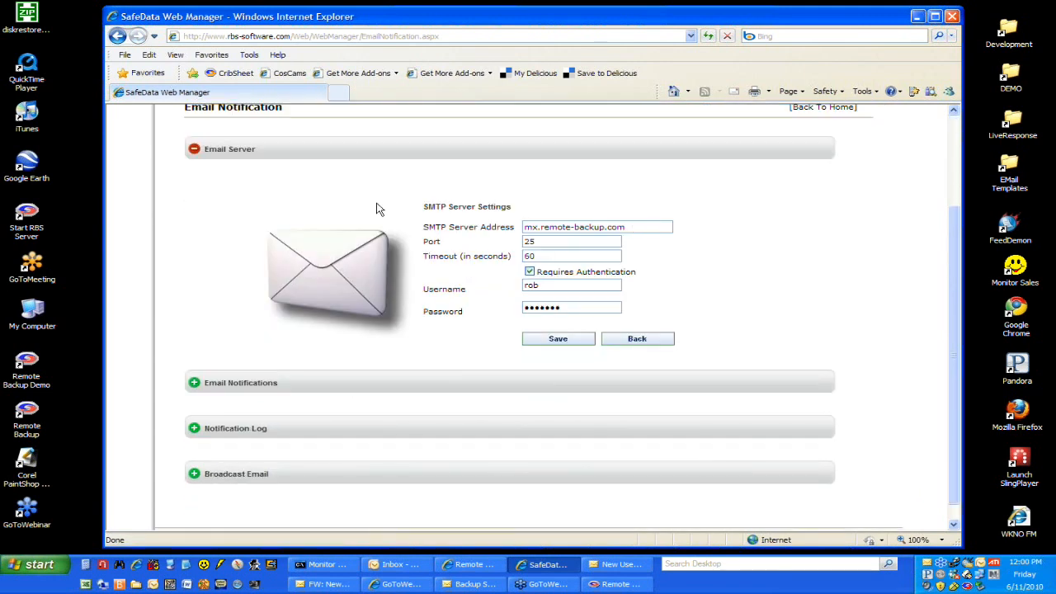
click(194, 149)
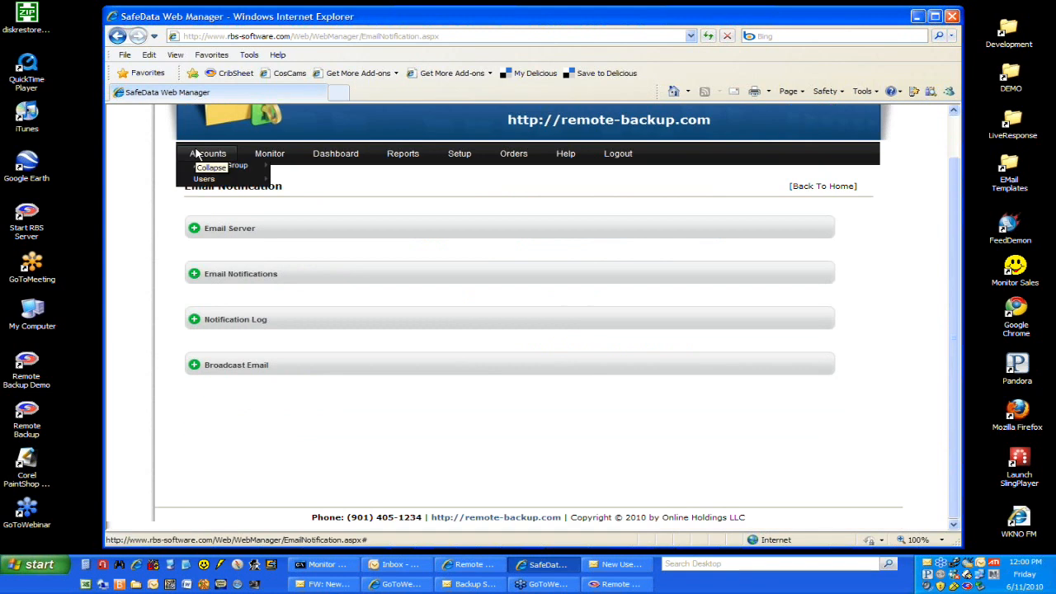
Step: In the Email Notifications section, choose the Successful Backup Notification type and set its recipient address to User Email
click(194, 276)
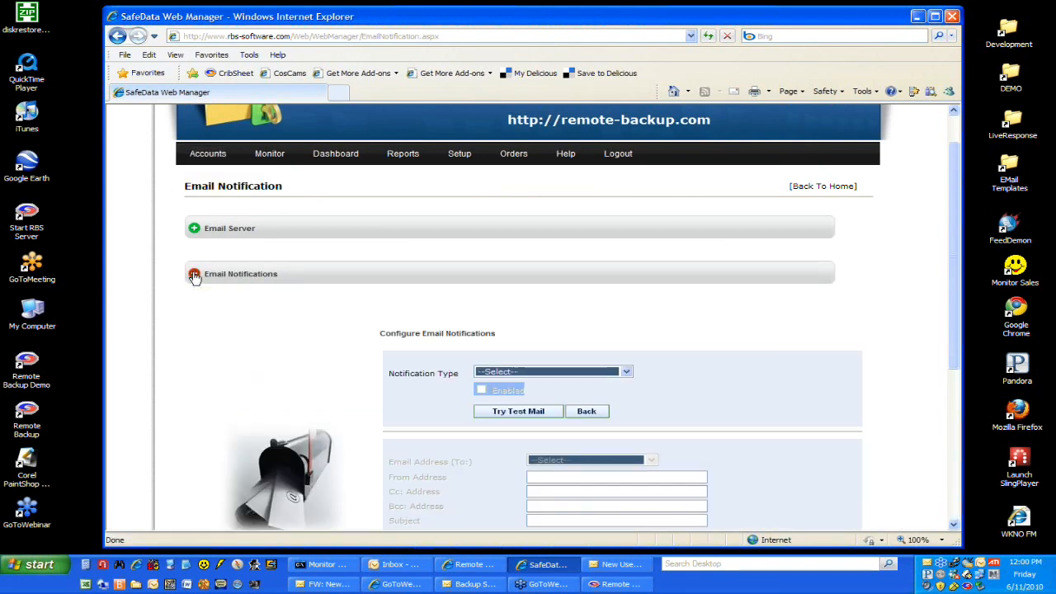
scroll(228, 318, down, 3)
scroll(228, 318, down, 2)
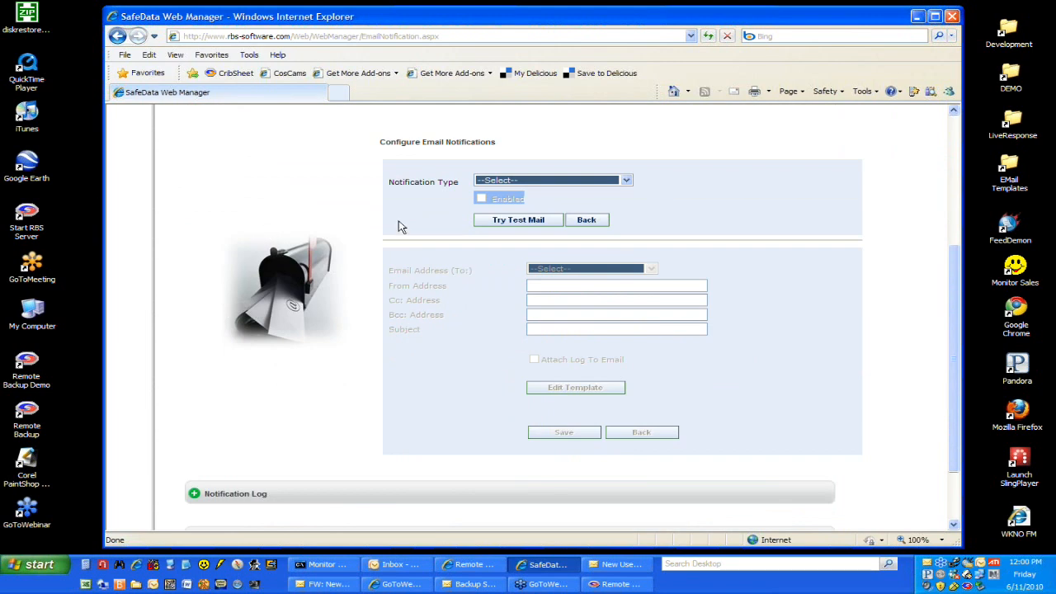
click(626, 180)
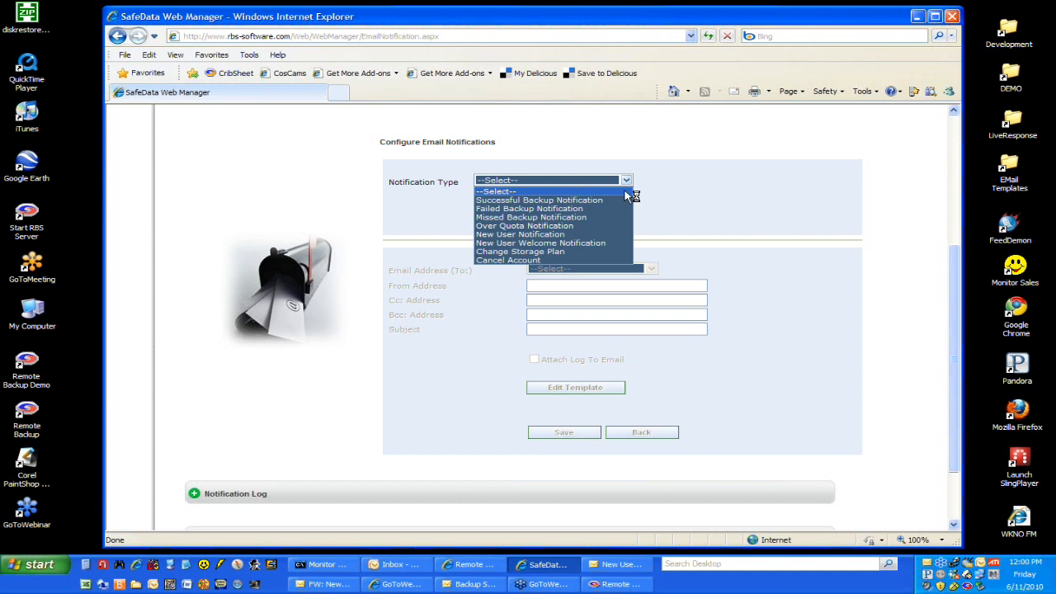
click(619, 200)
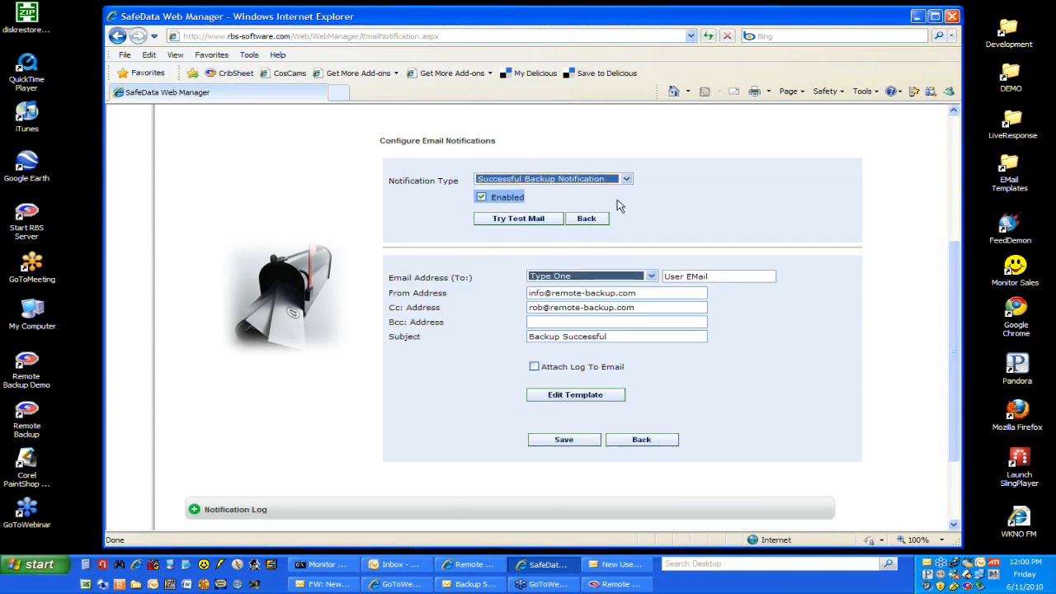
click(652, 276)
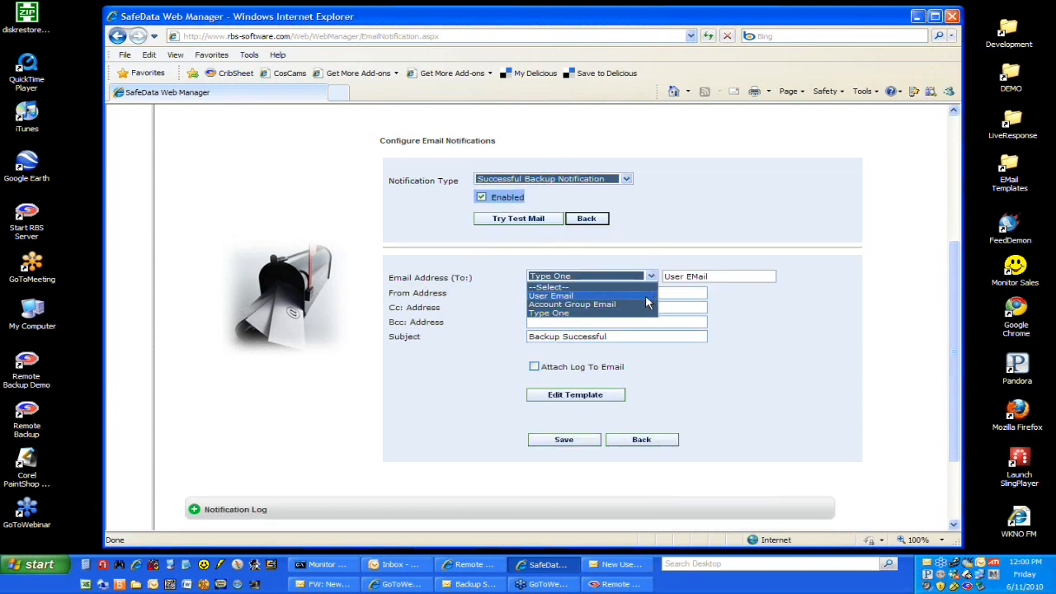
click(646, 297)
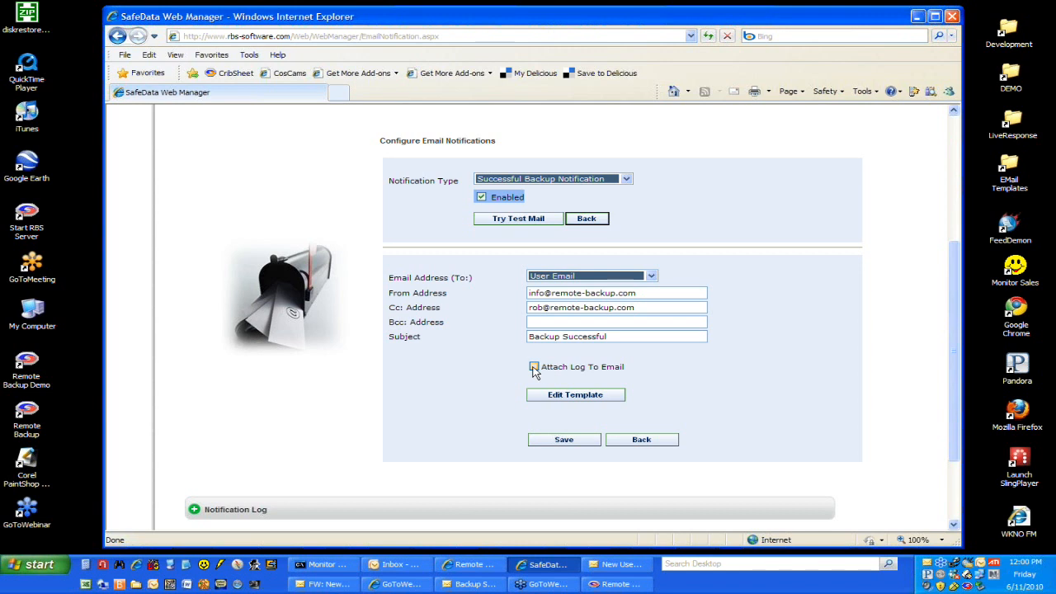
Step: Open the successful backup email template and compare its HTML placeholders with the received "Backup Successful Daily Backup" message in Outlook
click(570, 394)
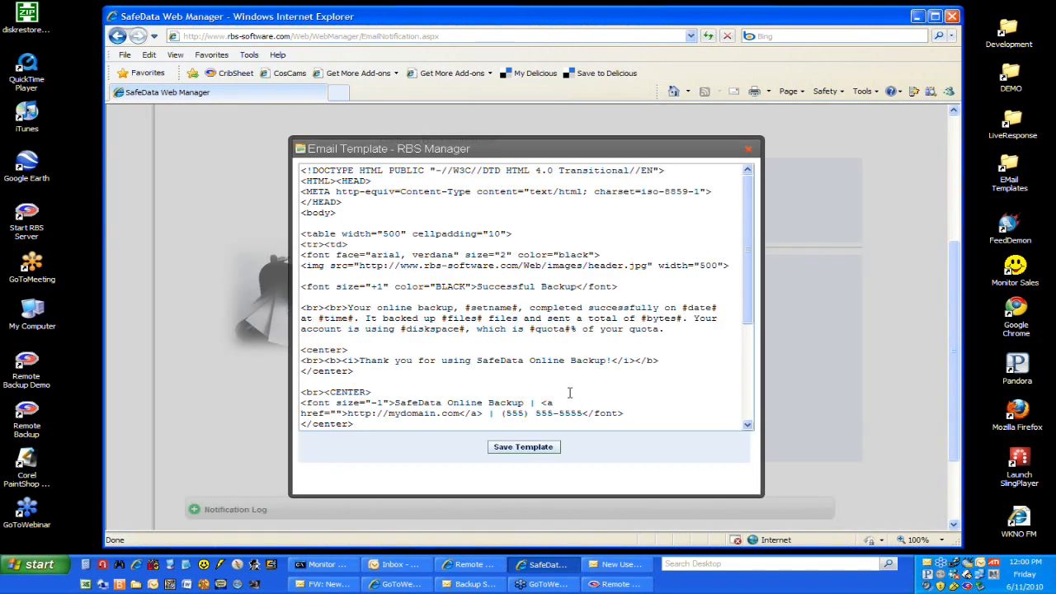
drag(748, 310, 755, 285)
drag(0, 0, 465, 35)
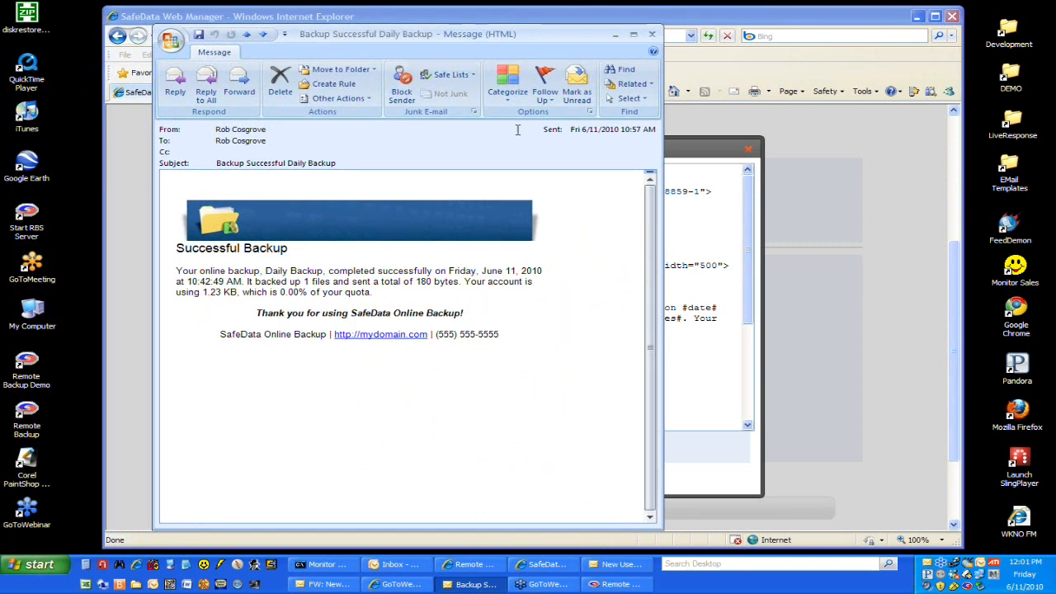
click(677, 149)
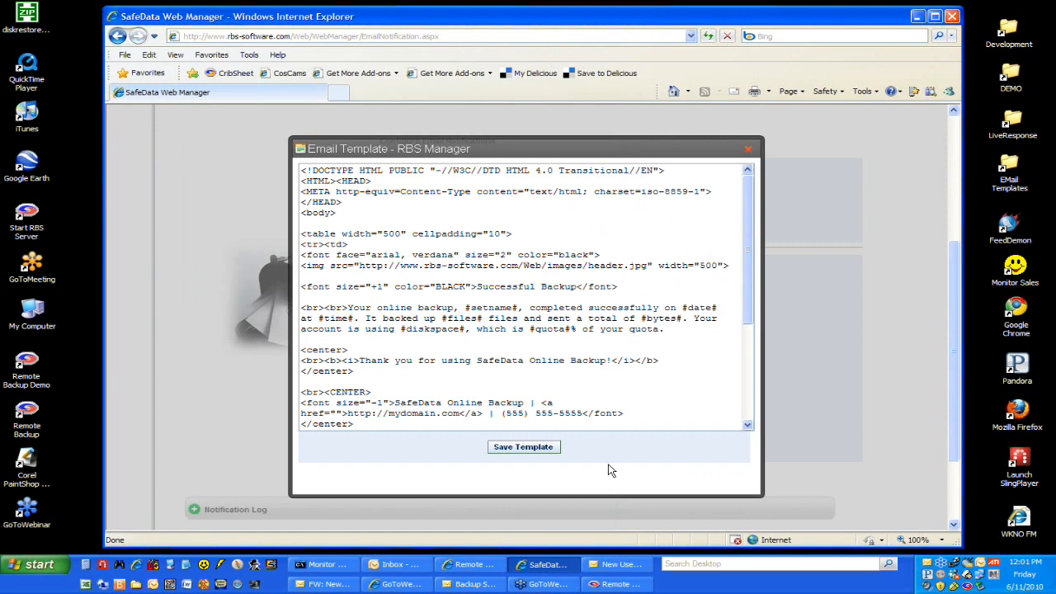
click(479, 585)
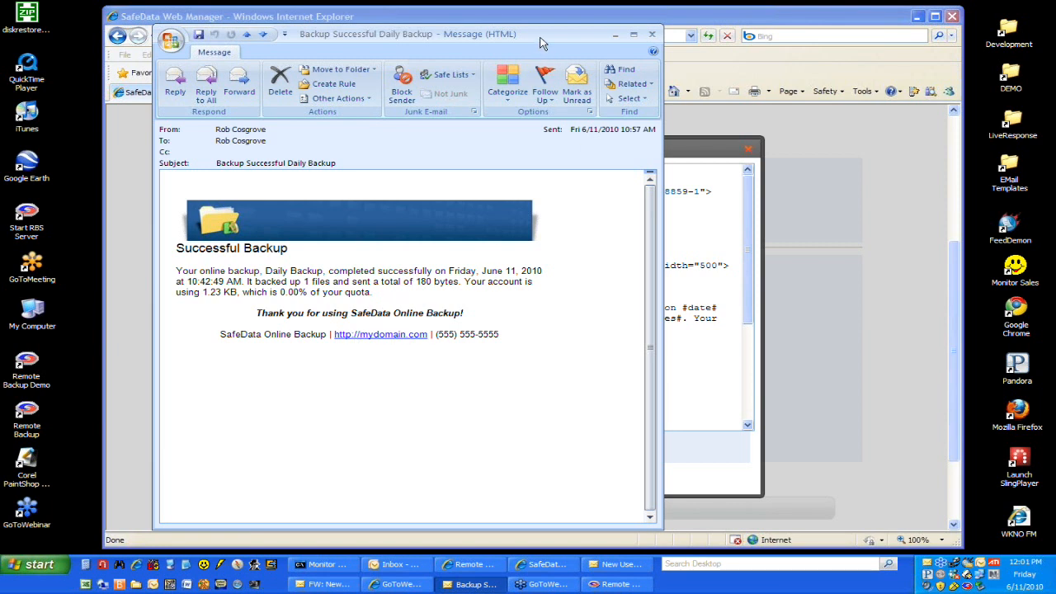
Step: Move the successful backup message out of the way and close the successful backup email template
drag(541, 42, 0, 8)
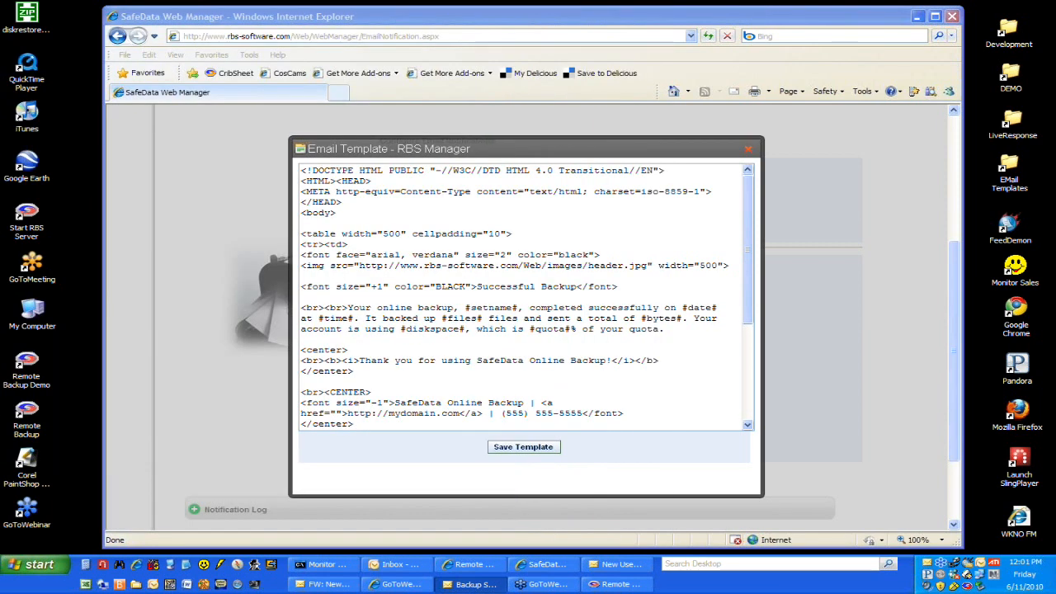
click(625, 329)
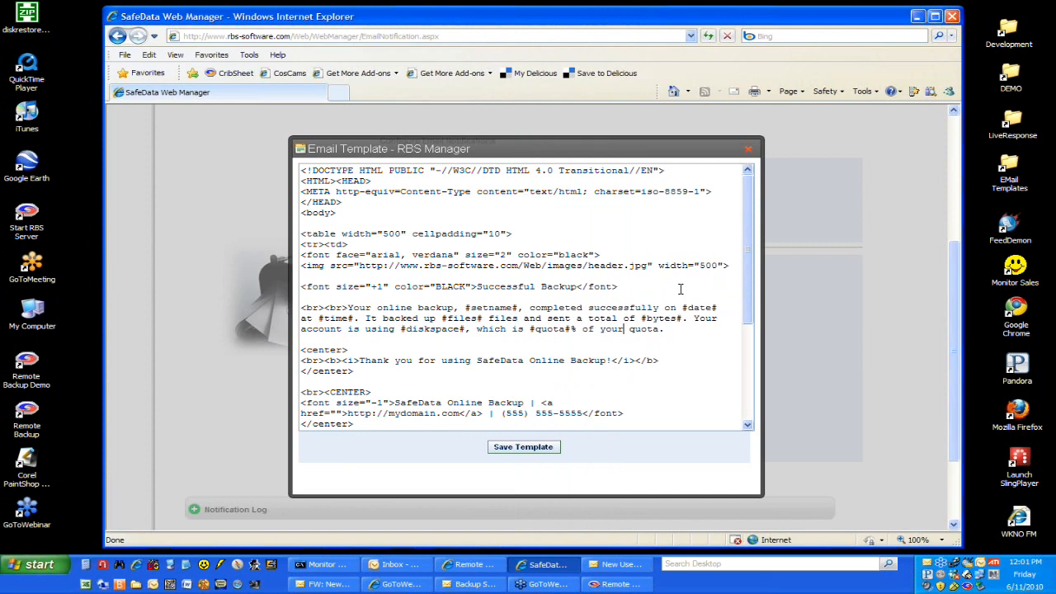
drag(760, 351, 746, 226)
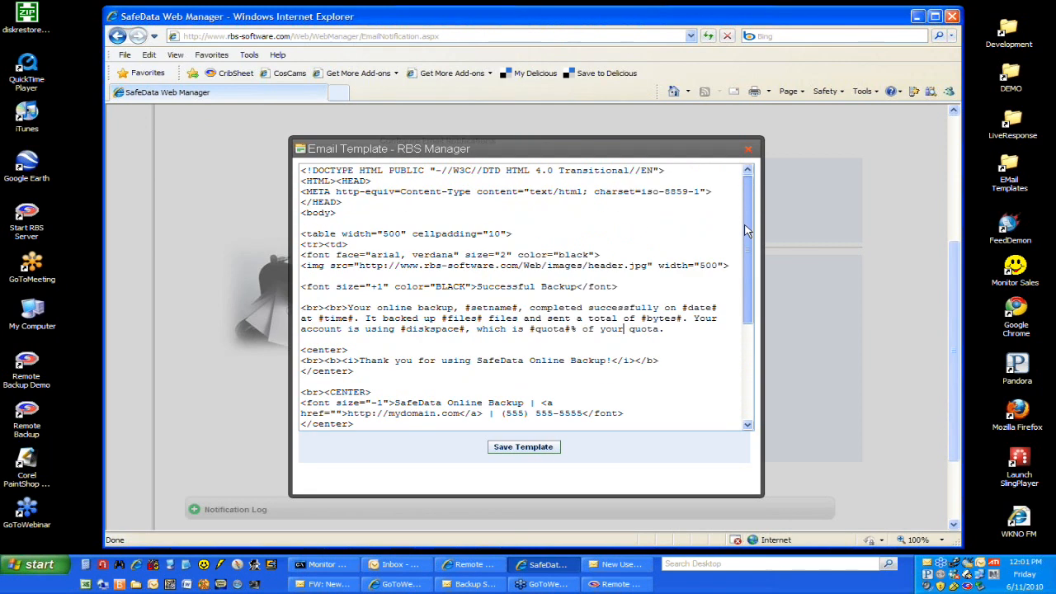
click(748, 153)
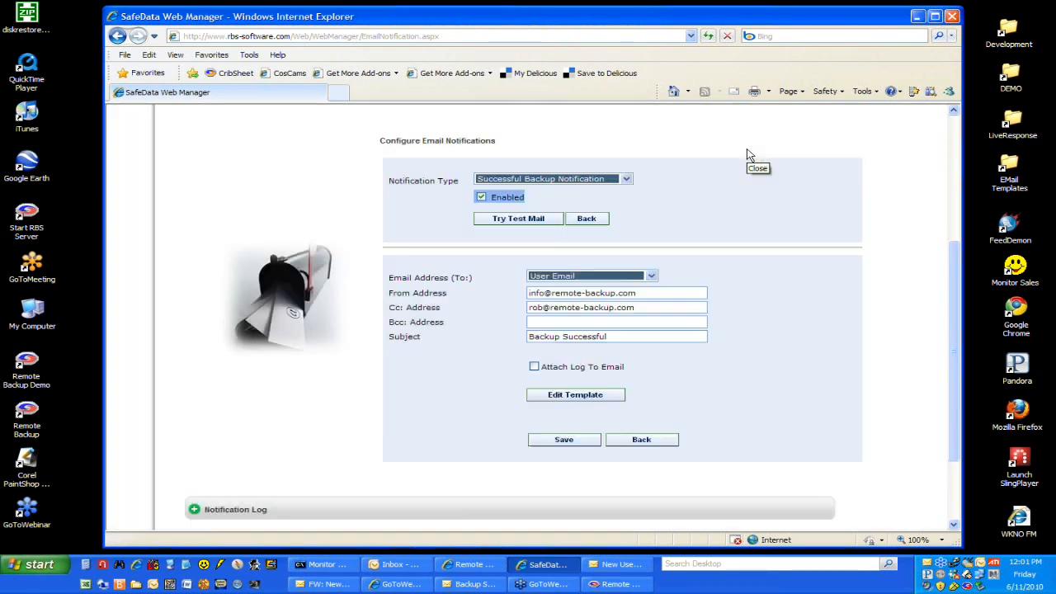
Step: Choose the New User Notification type and open its email template
click(626, 179)
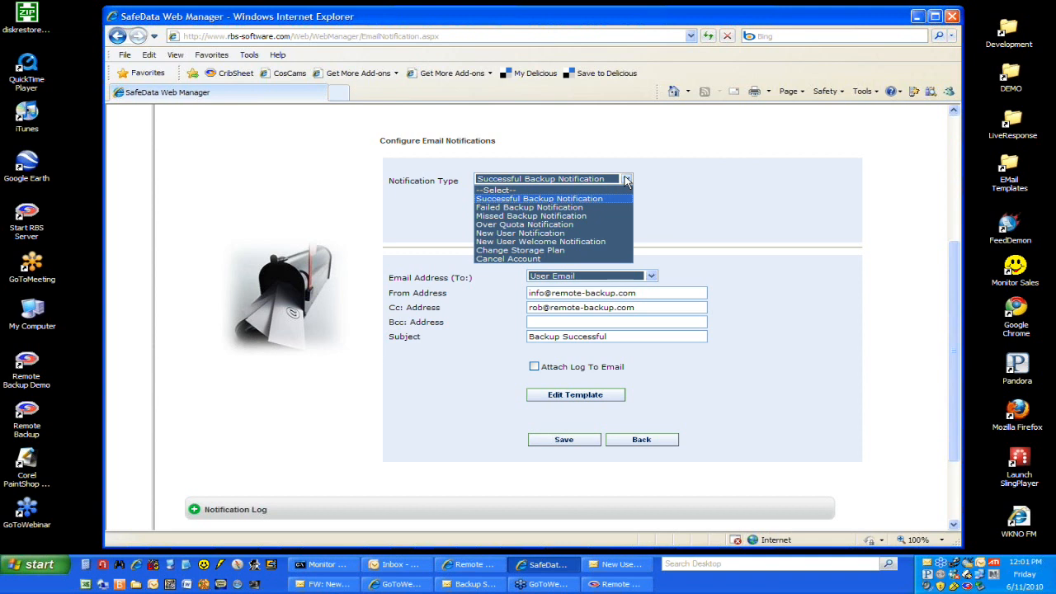
click(612, 234)
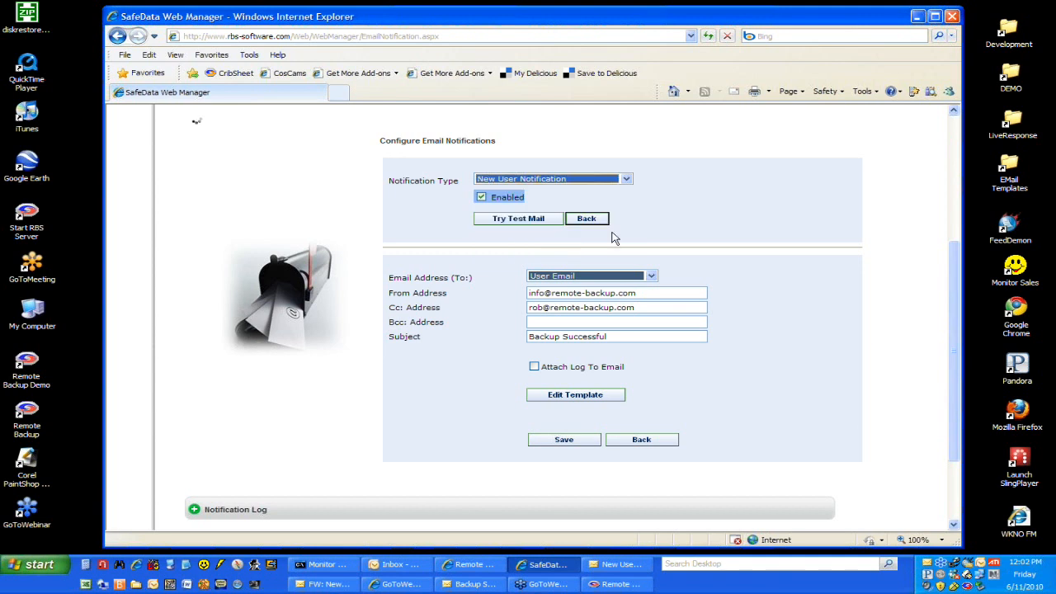
click(596, 397)
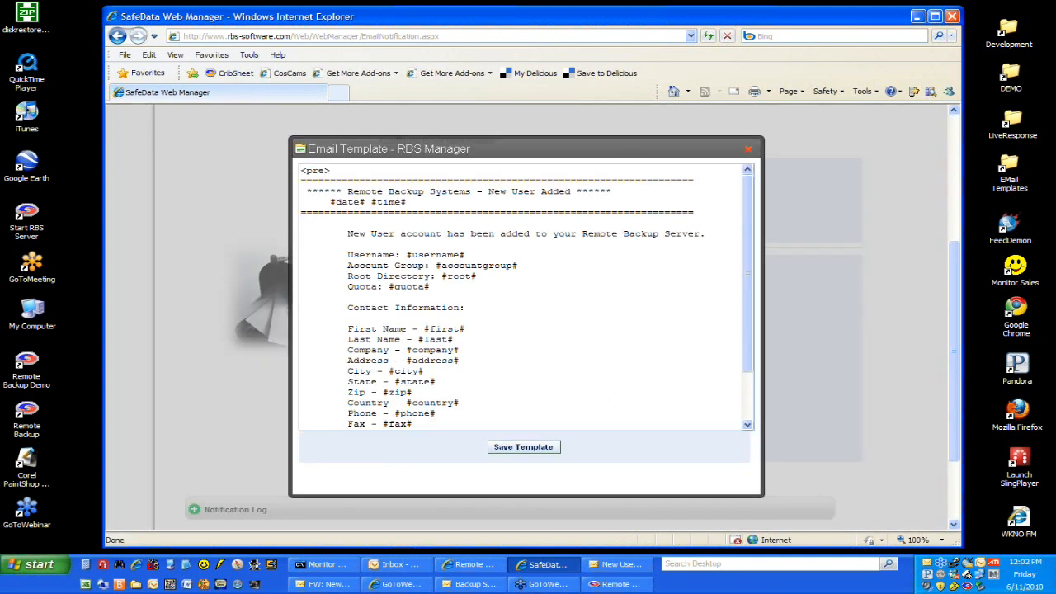
Step: Switch to Outlook and examine the received new user, New User Registration, and successful backup messages alongside the template
click(324, 584)
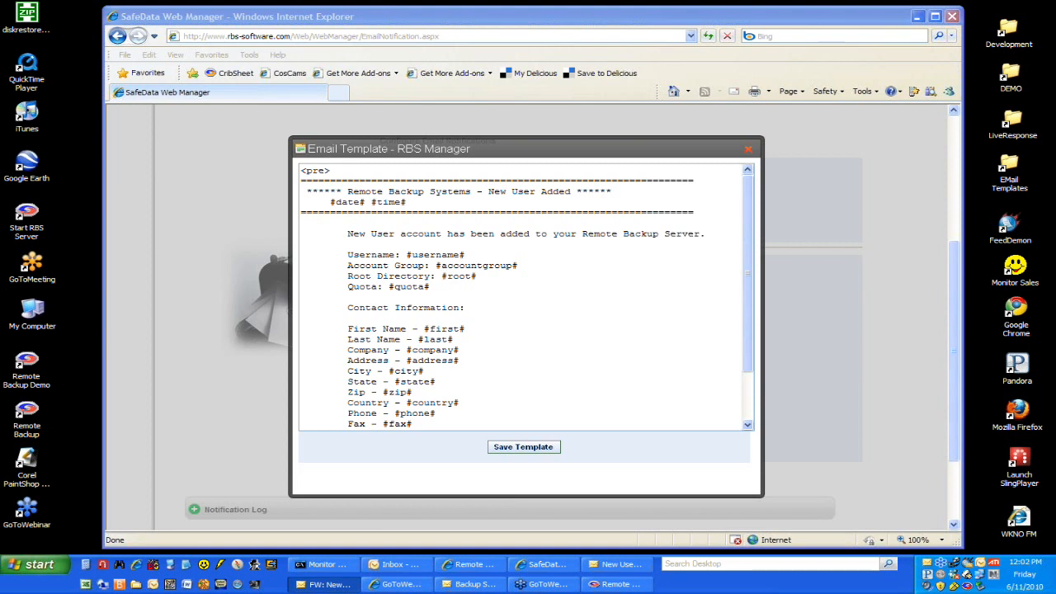
drag(2, 7, 357, 16)
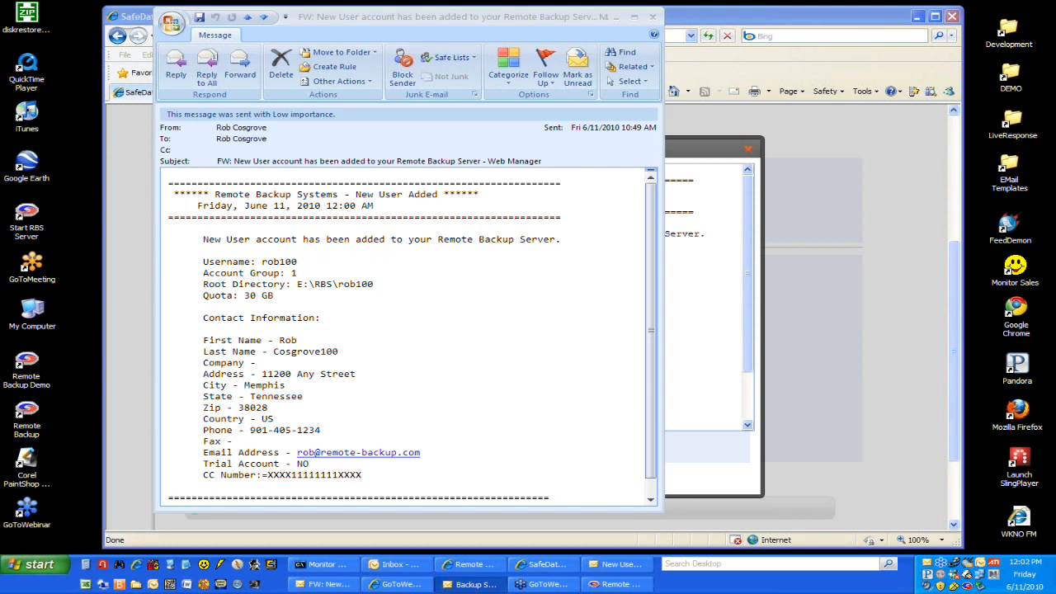
drag(0, 13, 630, 10)
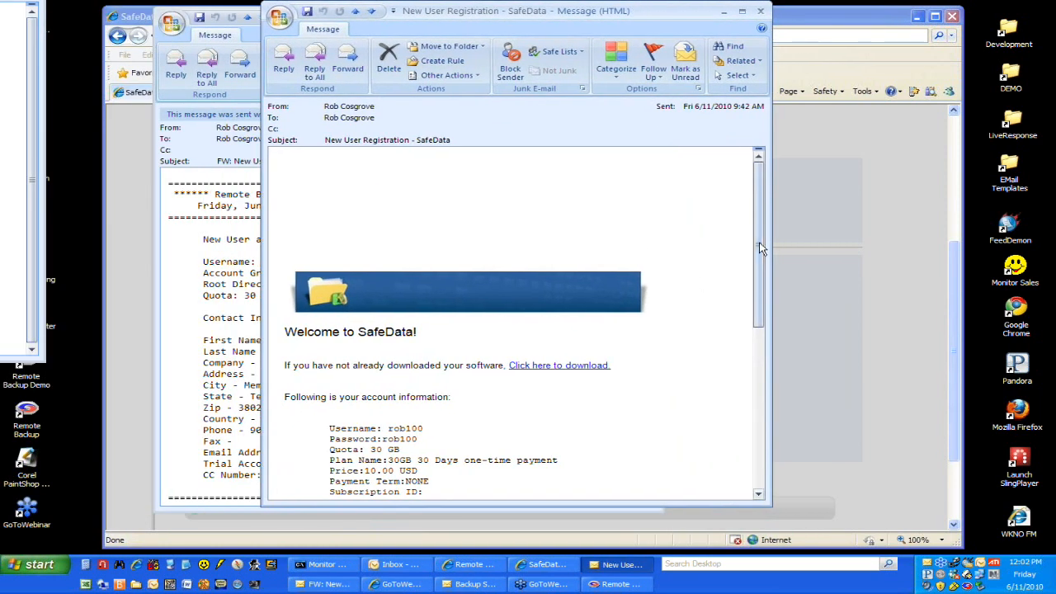
drag(760, 247, 765, 295)
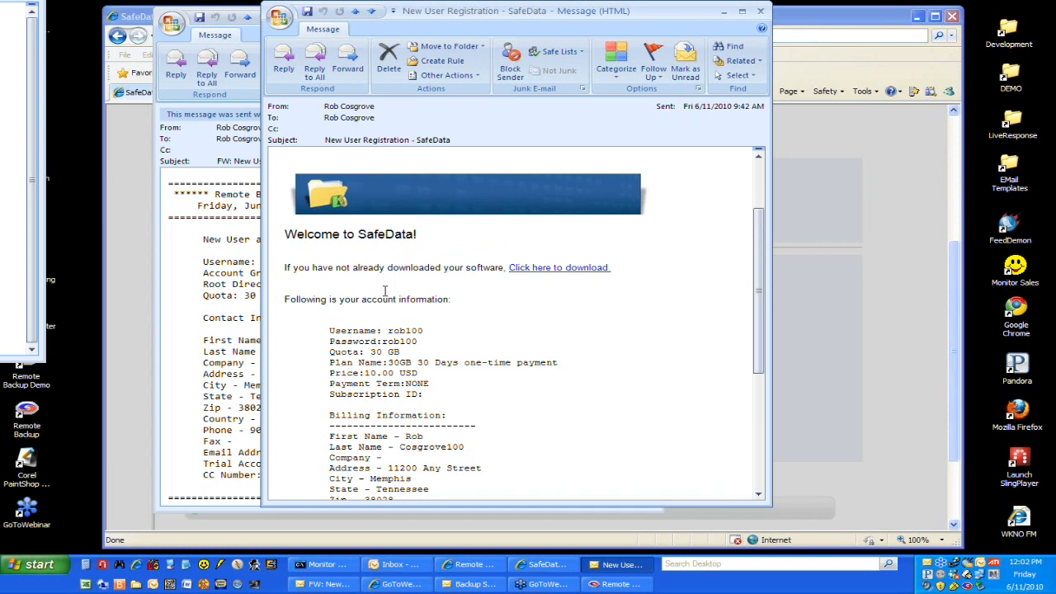
scroll(385, 291, down, 5)
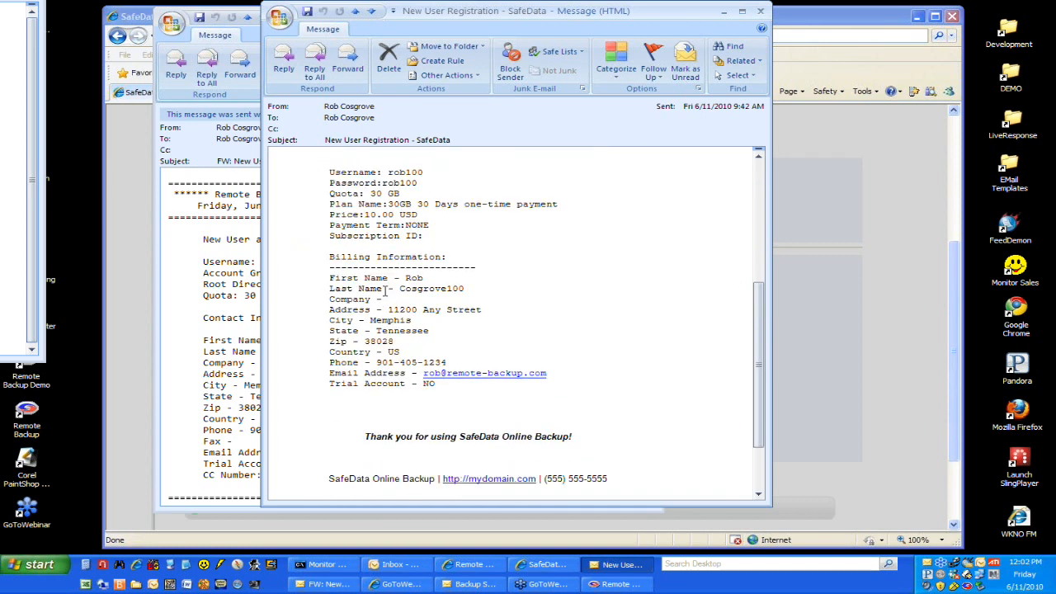
scroll(385, 290, up, 6)
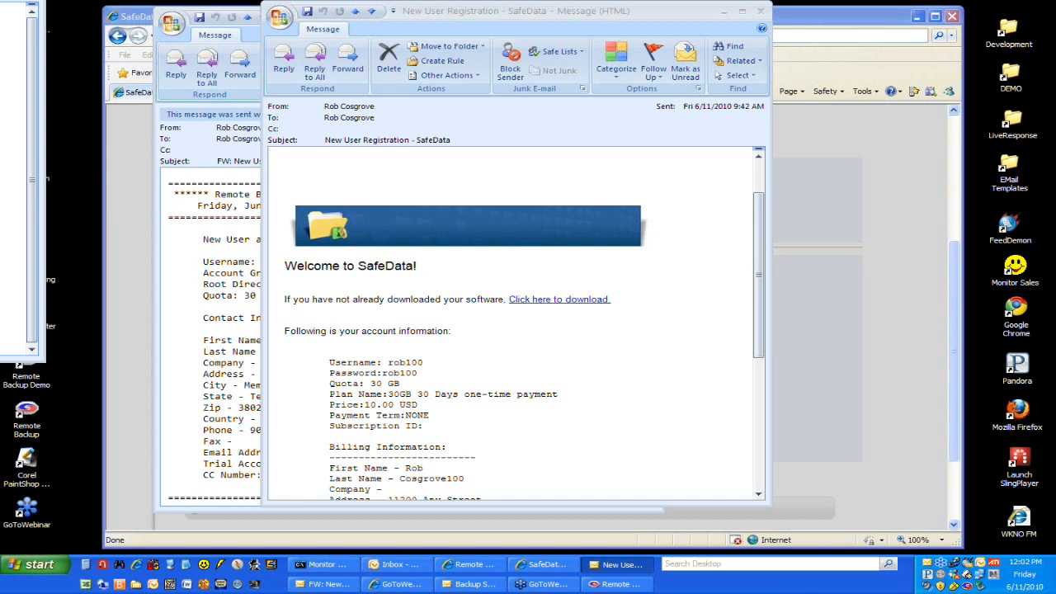
drag(0, 0, 580, 8)
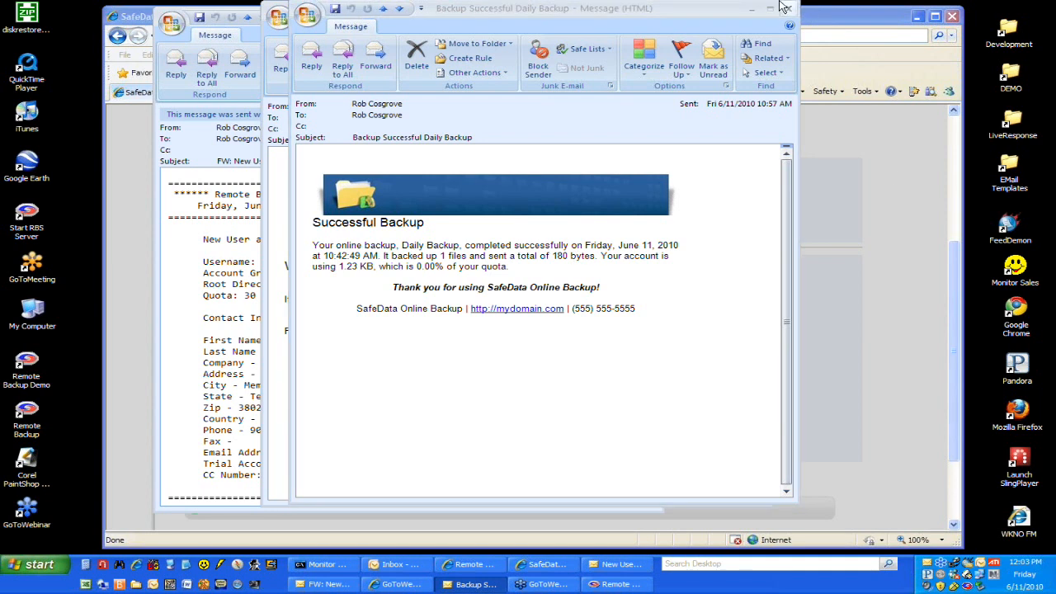
Step: Move the three Outlook messages off the web manager and close the new user email template
drag(723, 9, 0, 10)
drag(499, 12, 0, 12)
drag(392, 23, 0, 23)
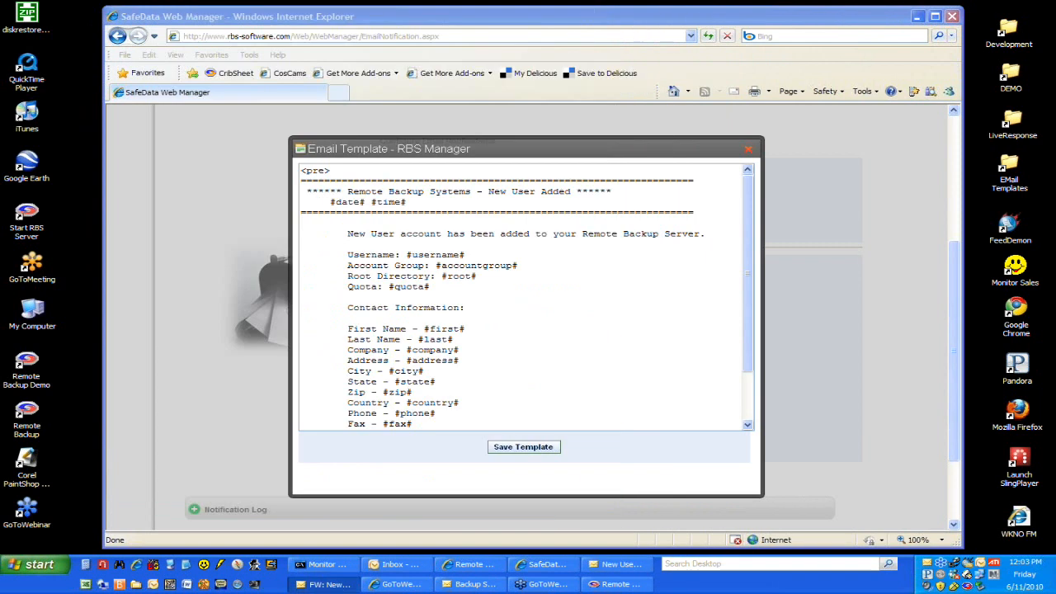
click(748, 150)
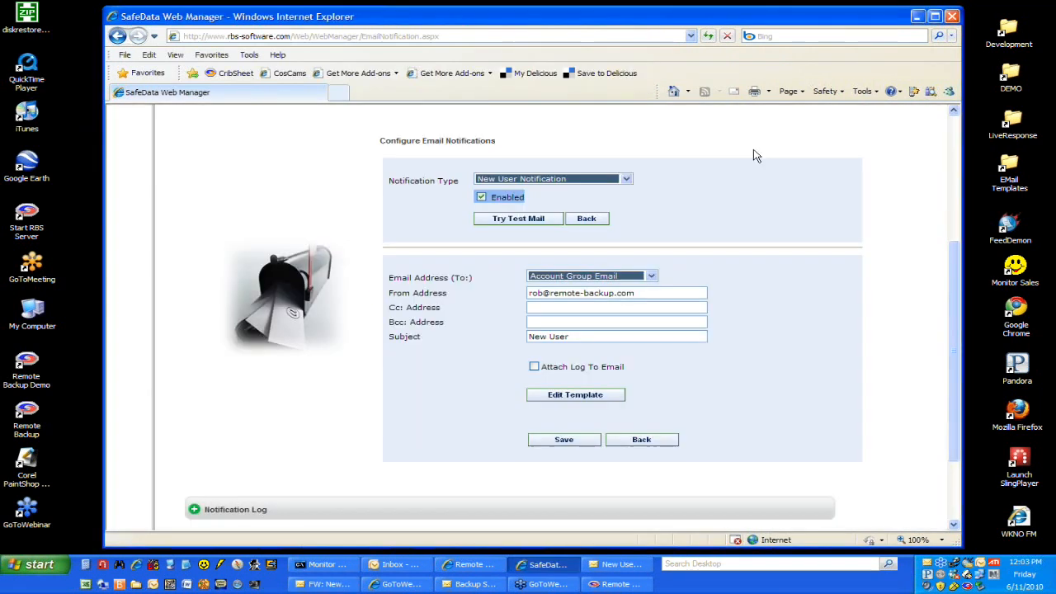
Step: Review the available notification types, leaving New User Notification selected
click(627, 180)
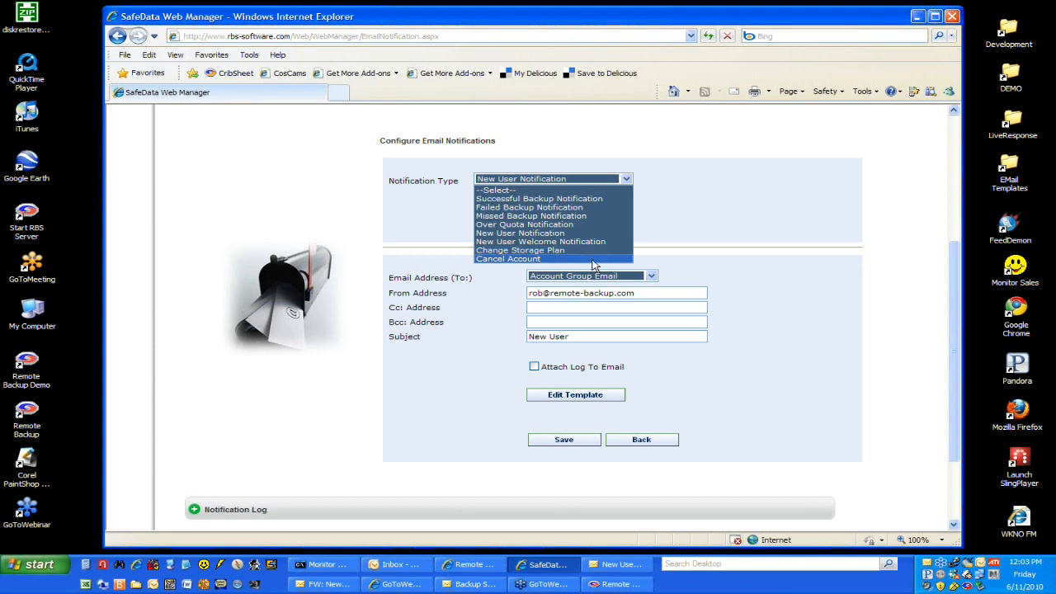
click(675, 227)
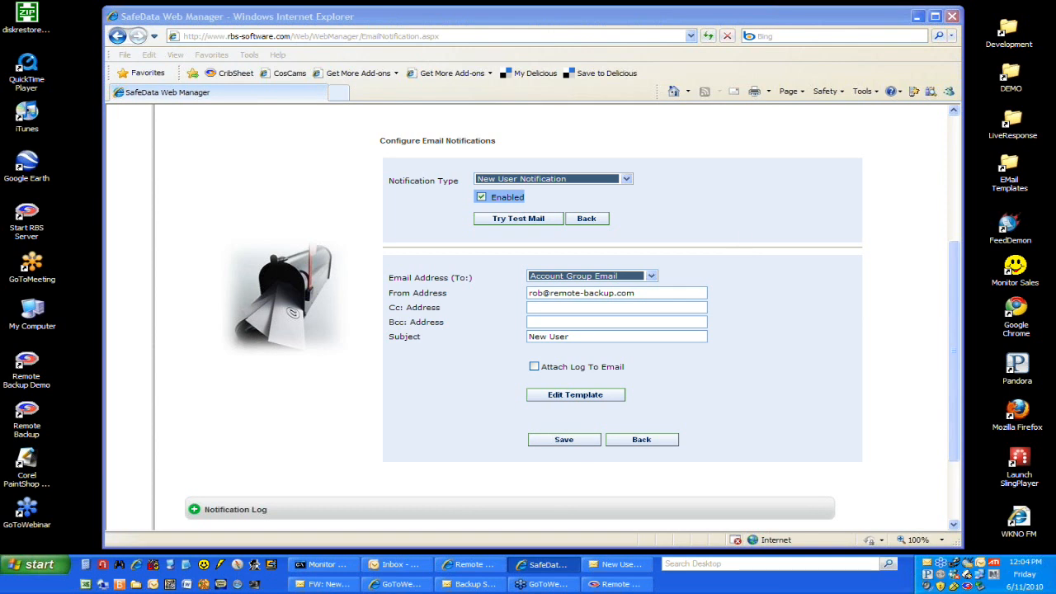
click(809, 255)
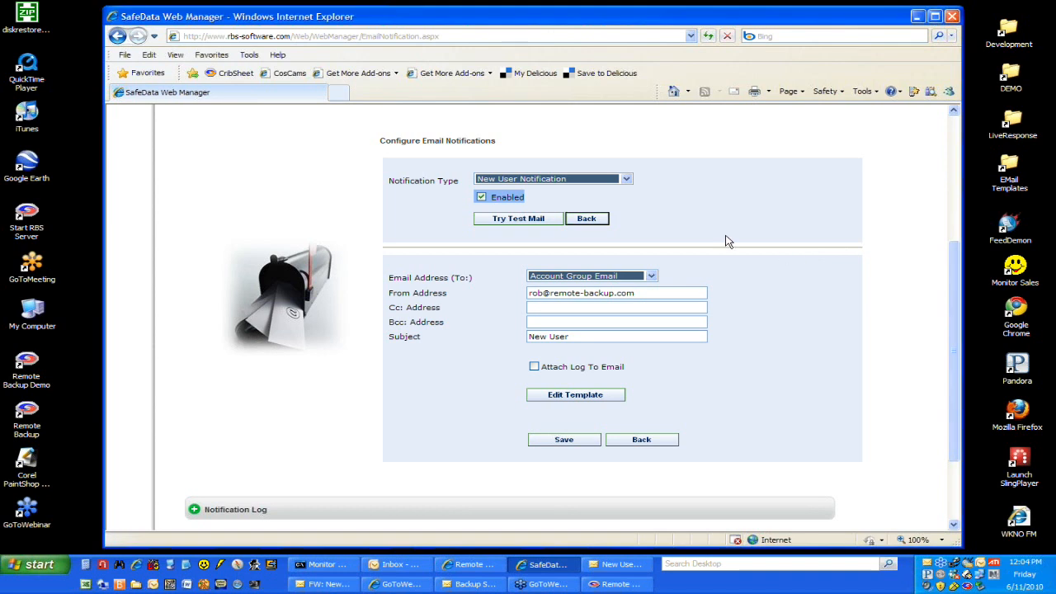
Step: Collapse the Email Notifications section and run the Notification Log for all notifications with the period Today
scroll(706, 259, down, 2)
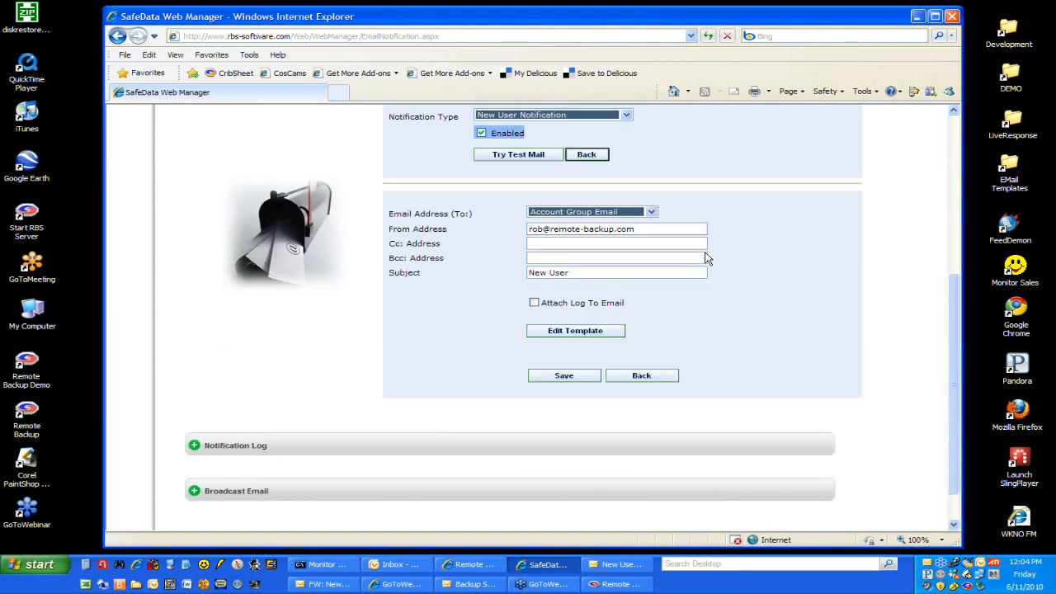
scroll(705, 259, up, 3)
click(192, 148)
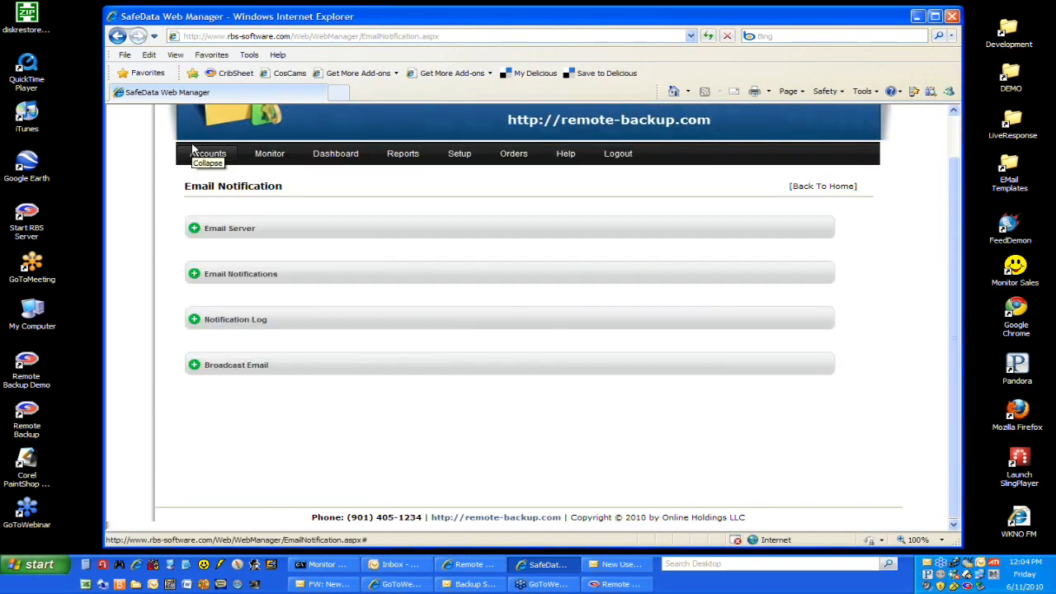
click(194, 321)
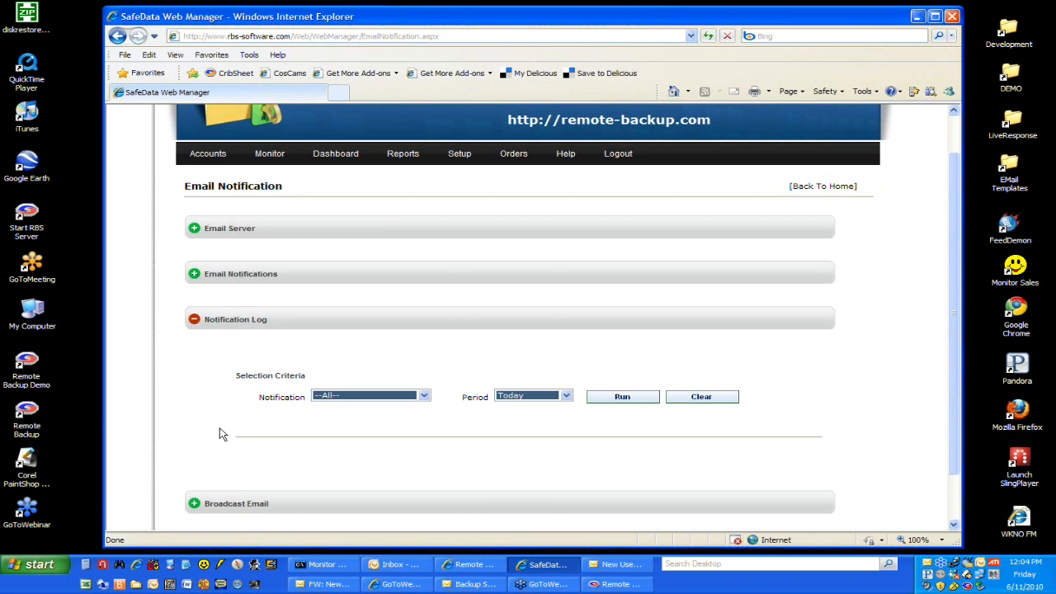
scroll(220, 434, down, 2)
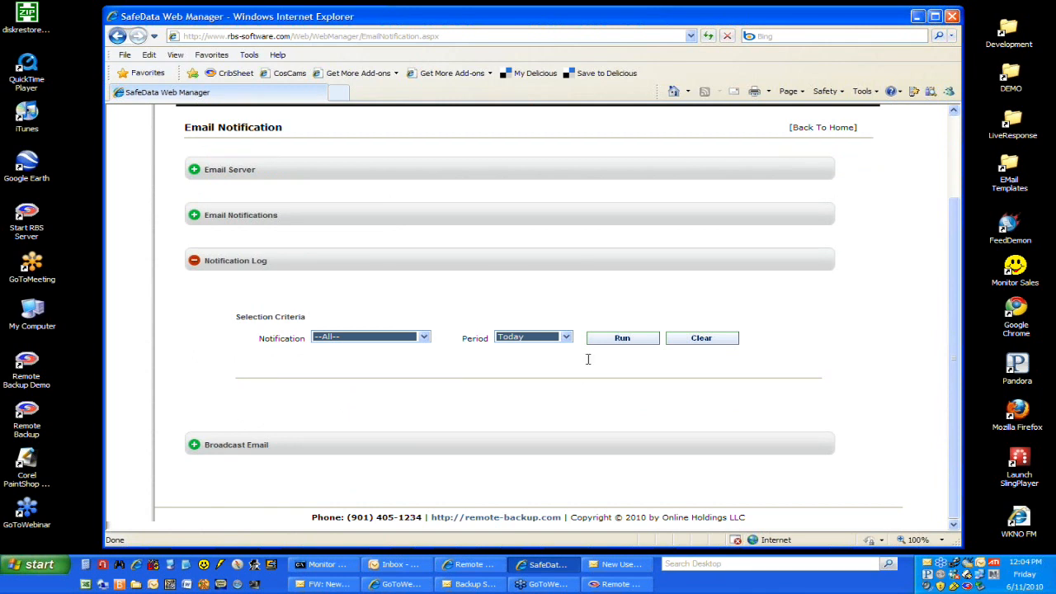
click(619, 342)
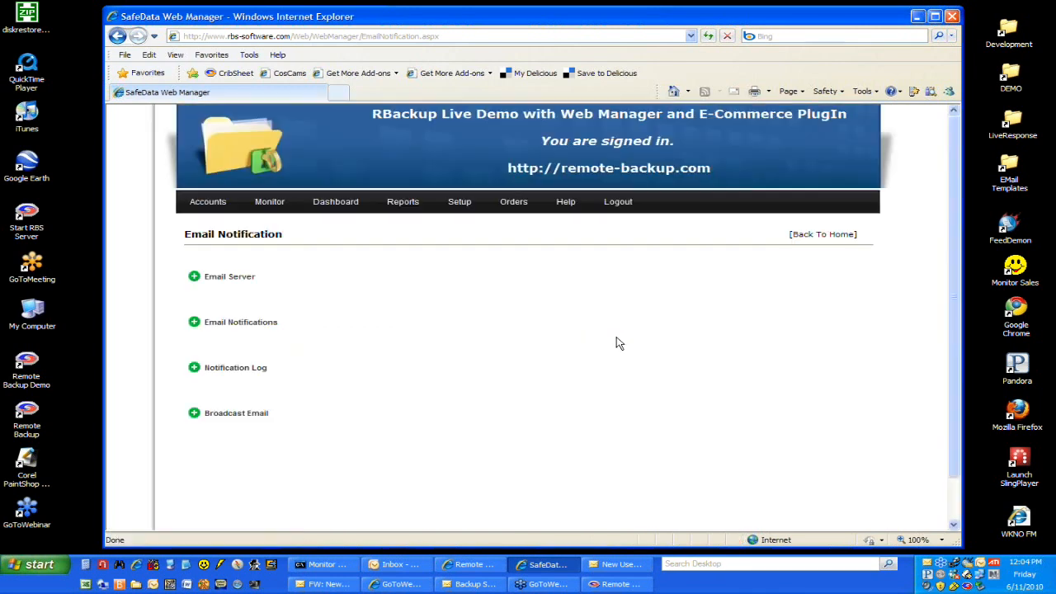
Step: Examine the Notification Log's usage summary and its list of dated entries with type, username, and status
scroll(672, 410, down, 3)
scroll(673, 410, down, 1)
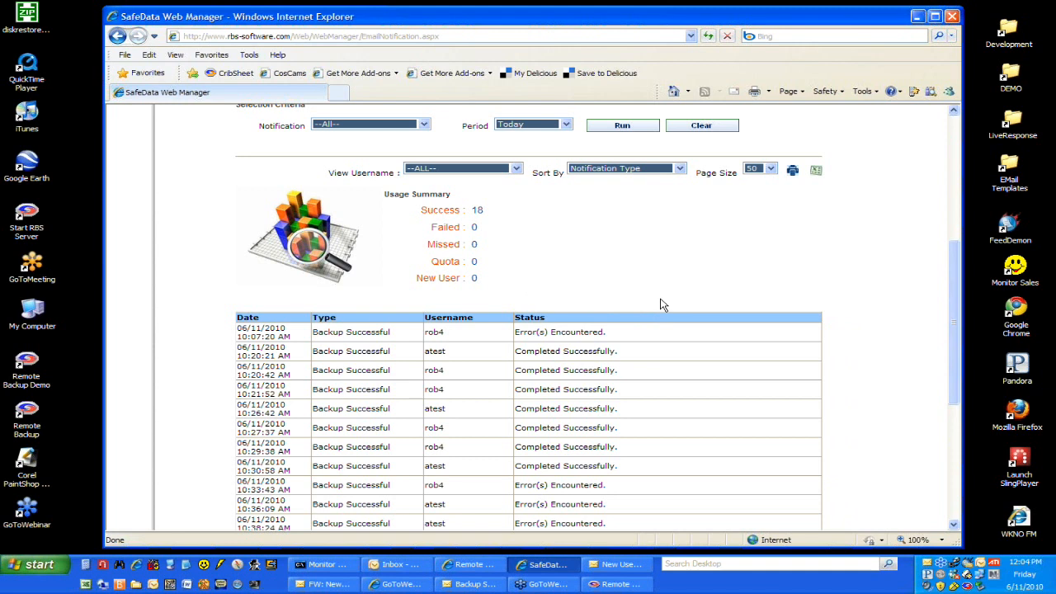
scroll(660, 305, down, 2)
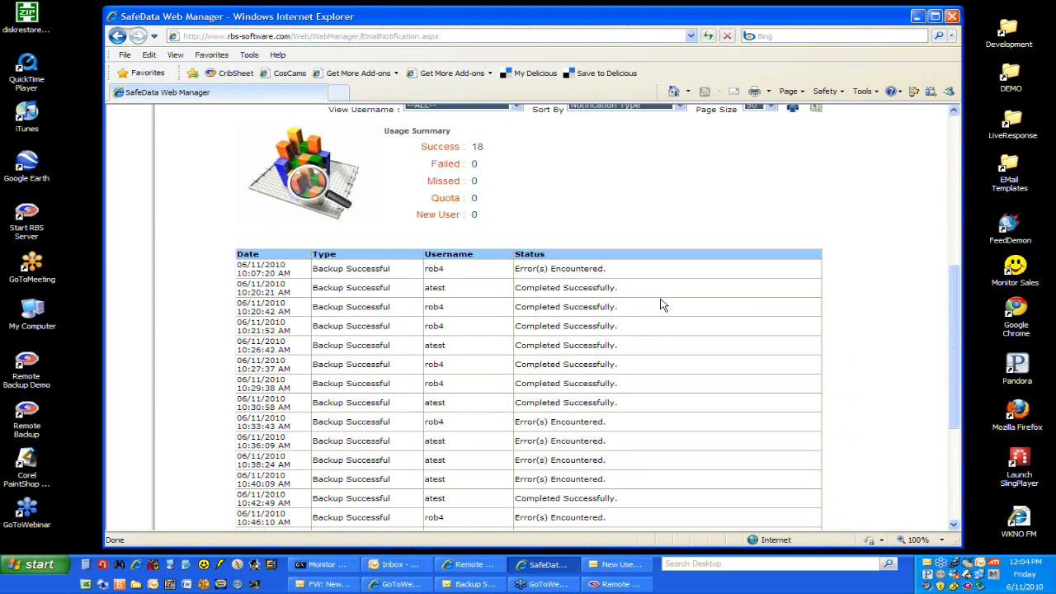
scroll(660, 305, down, 4)
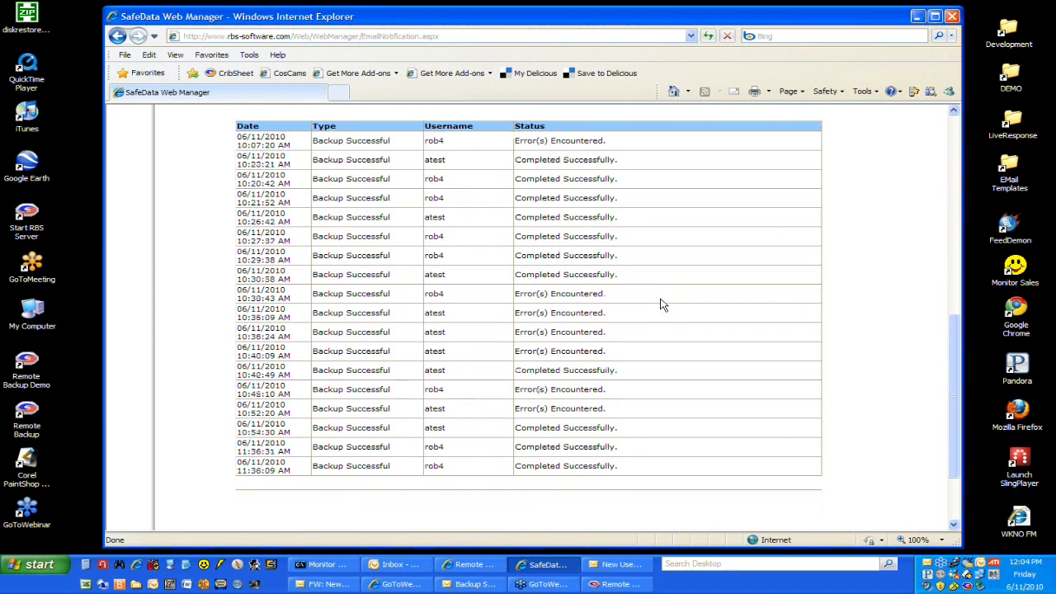
scroll(660, 305, up, 8)
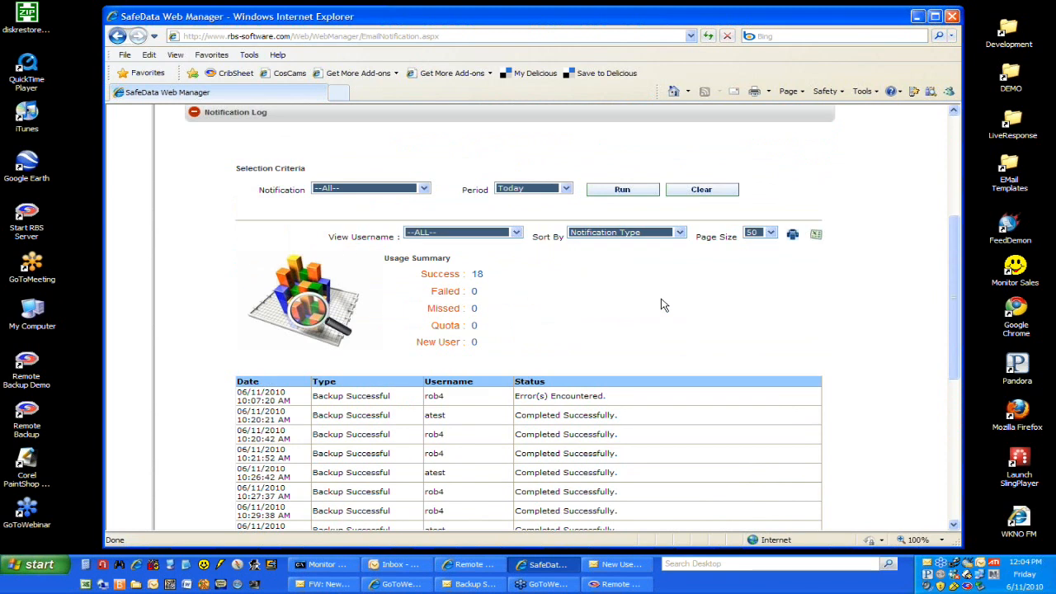
scroll(660, 305, up, 2)
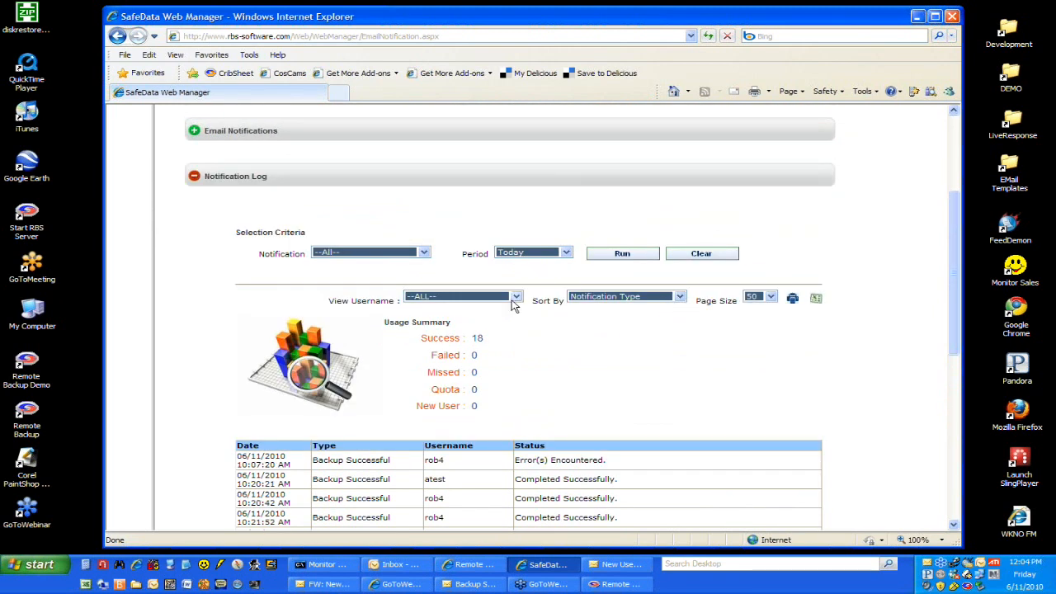
Step: Review the log's username, notification, and period filter choices without changing them, and collapse the Notification Log section
click(516, 298)
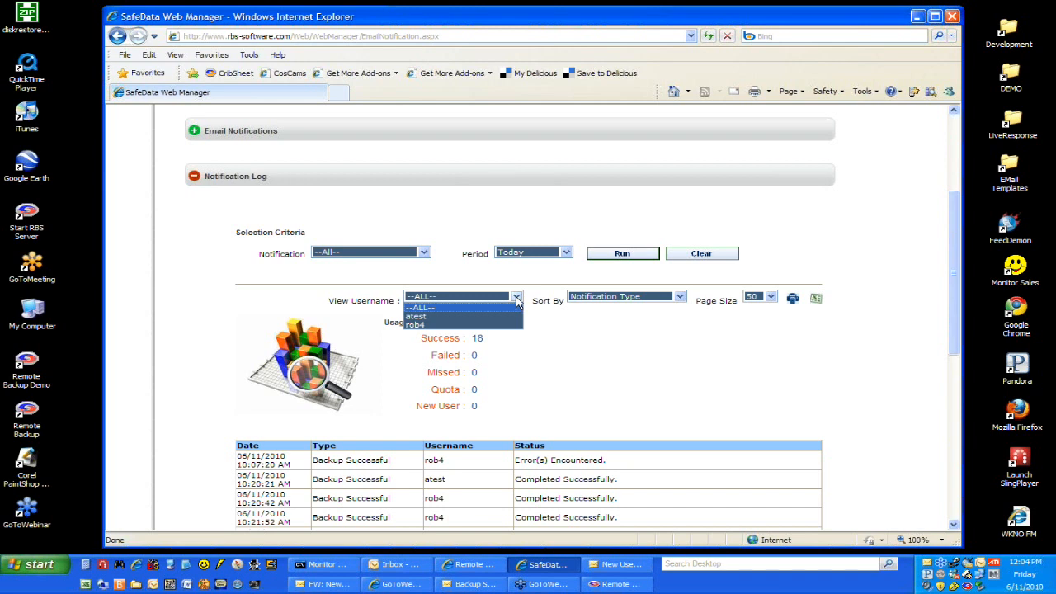
click(516, 296)
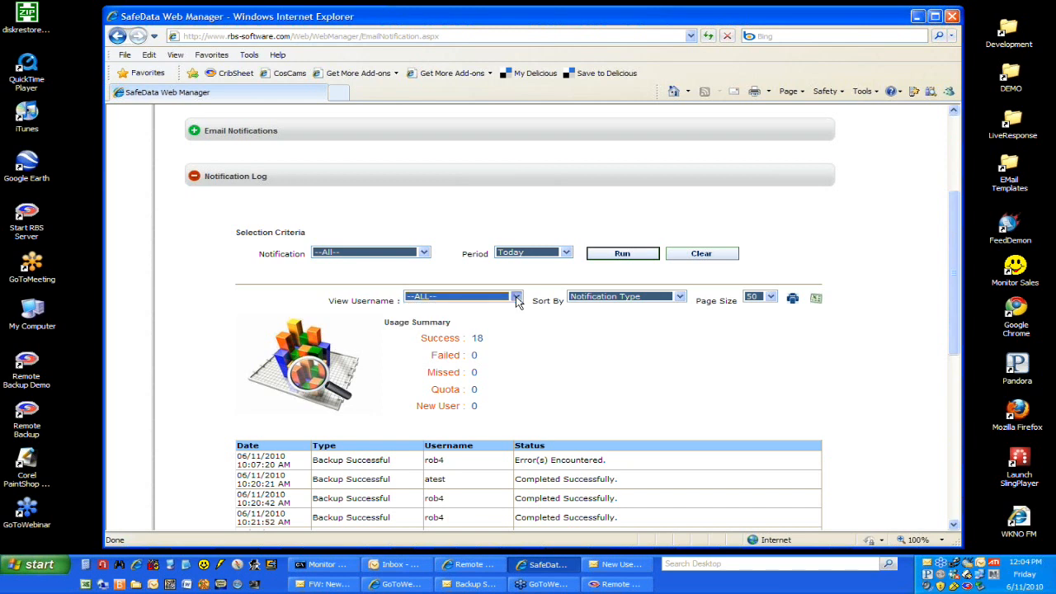
click(424, 252)
click(426, 254)
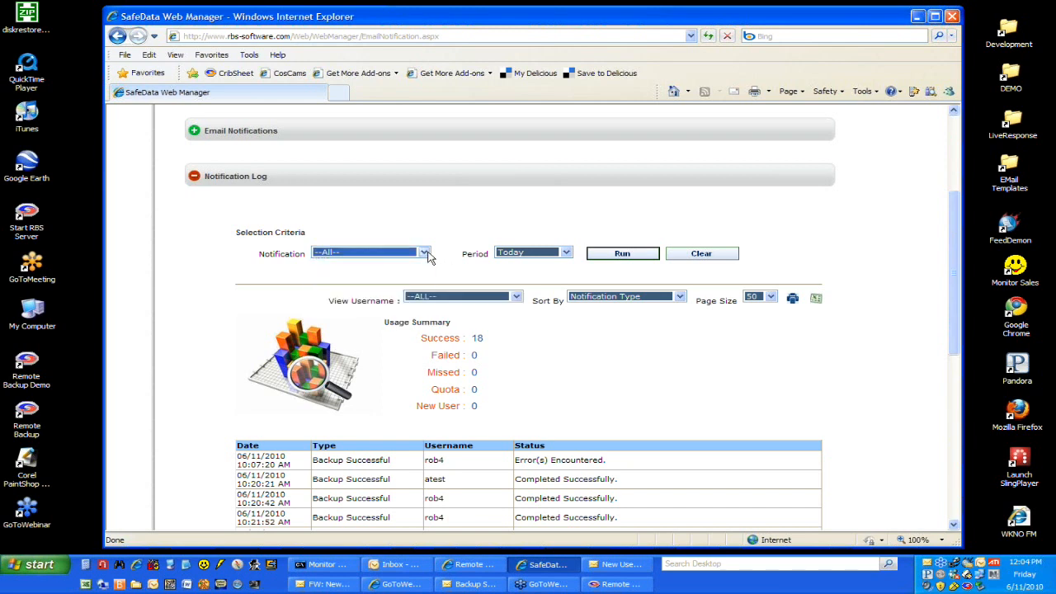
click(567, 252)
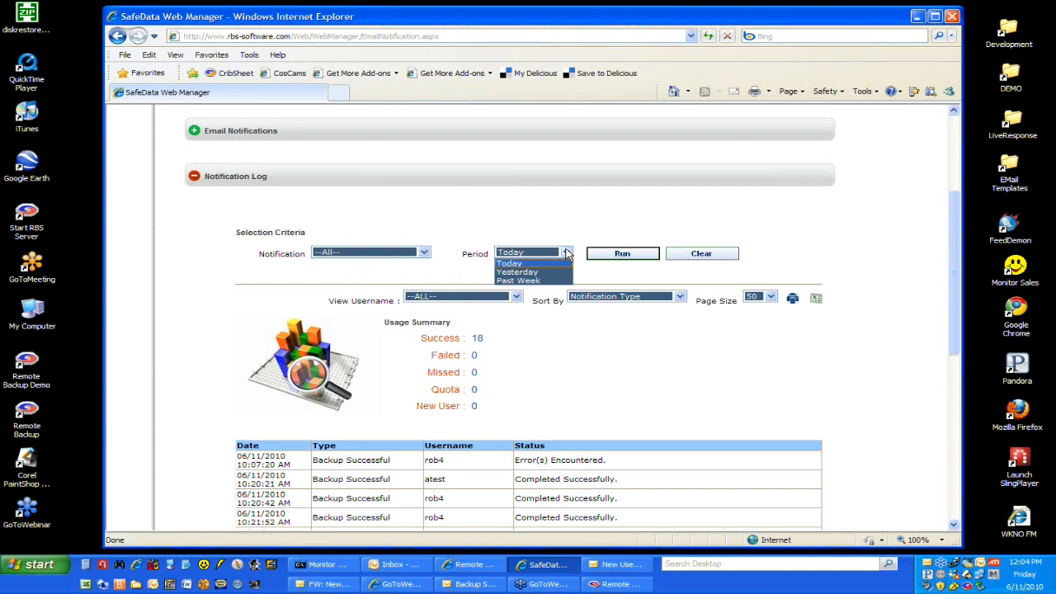
click(567, 254)
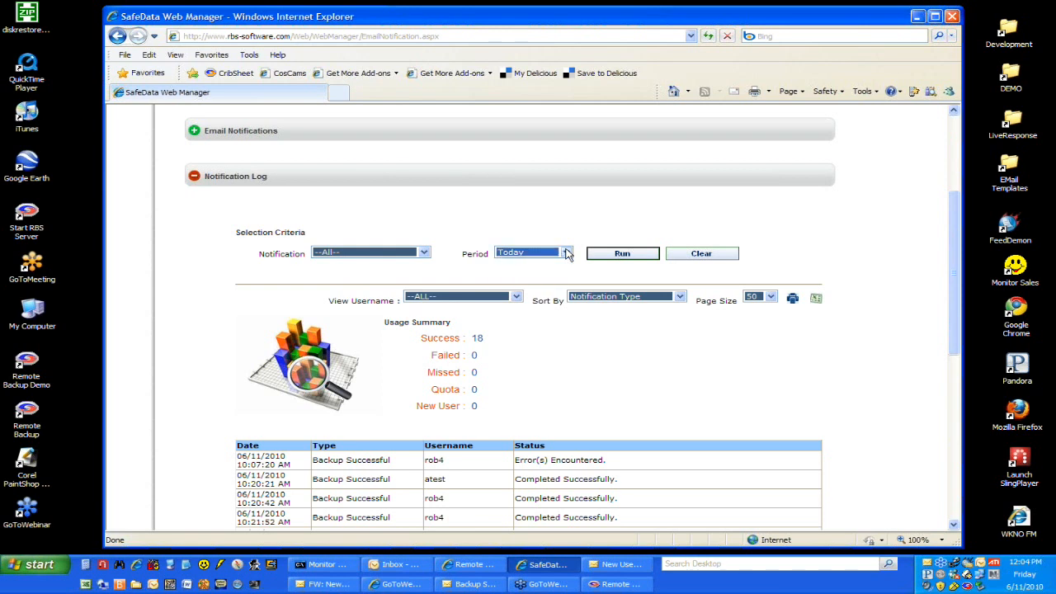
click(194, 177)
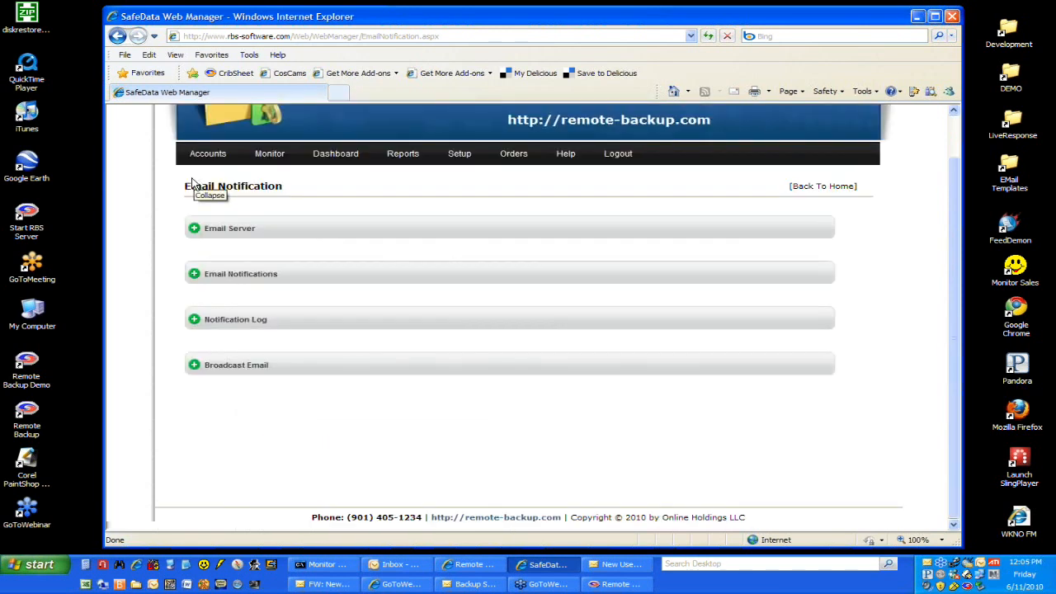
Step: Expand the Broadcast Email section, review its sender, subject, attachment and template options, and collapse it again
click(194, 365)
scroll(193, 438, down, 3)
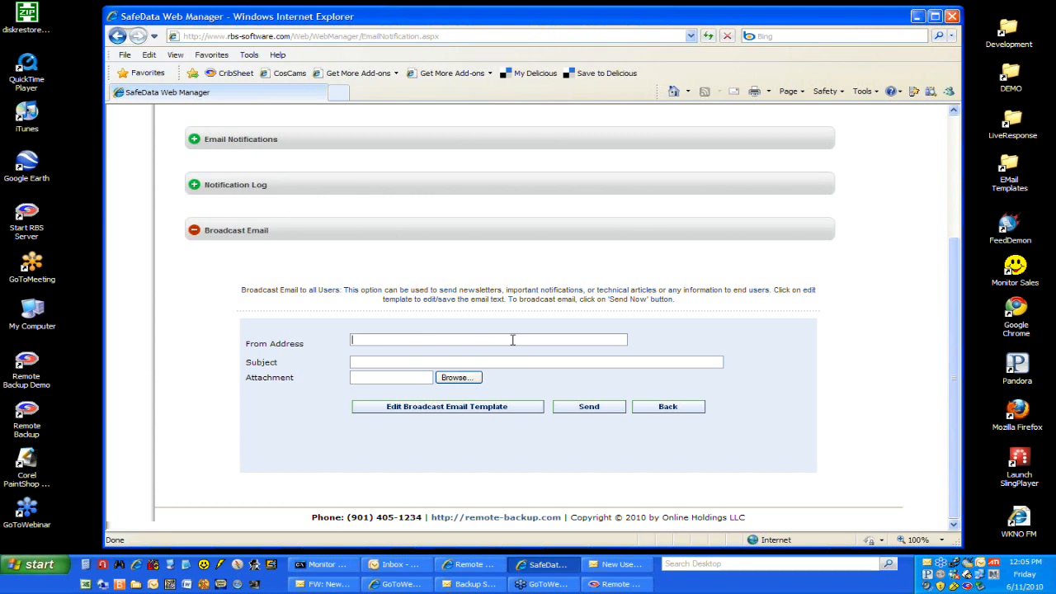
click(196, 232)
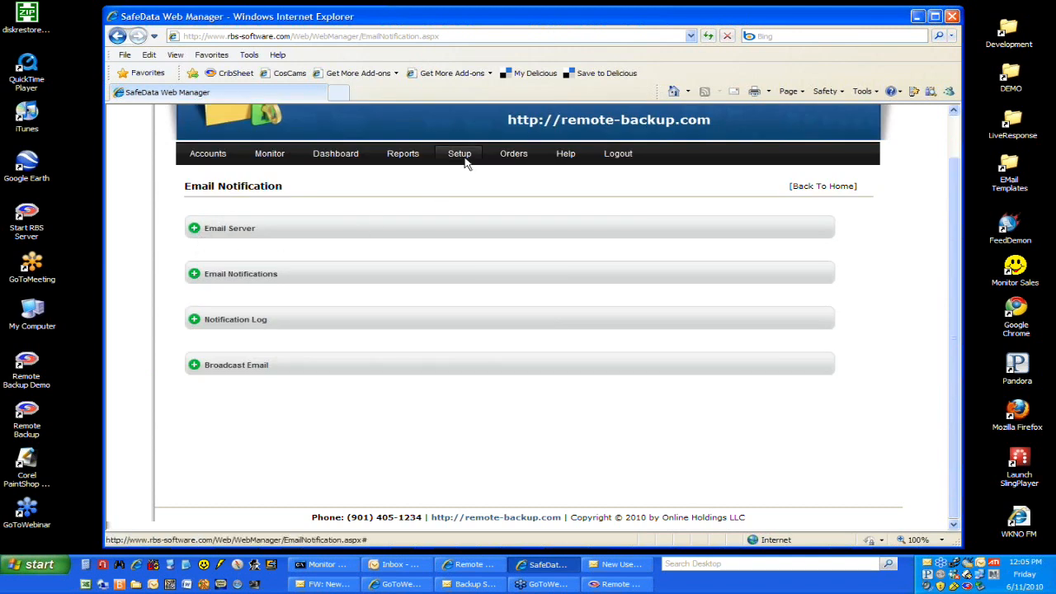
Step: Open the Payment Gateway Setup page and review the listed gateway accounts
mouse_move(465, 160)
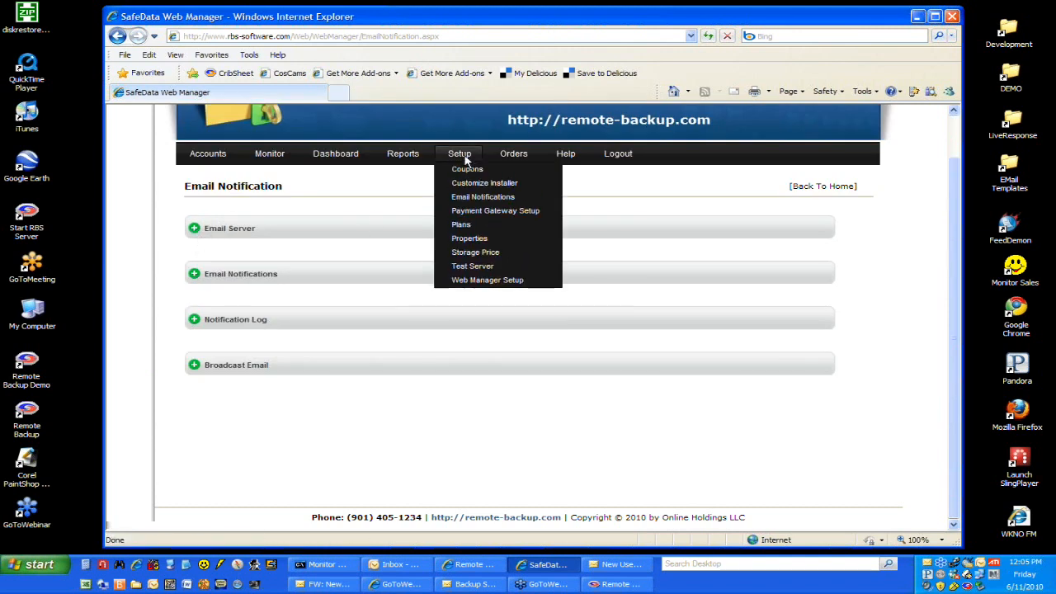
click(479, 212)
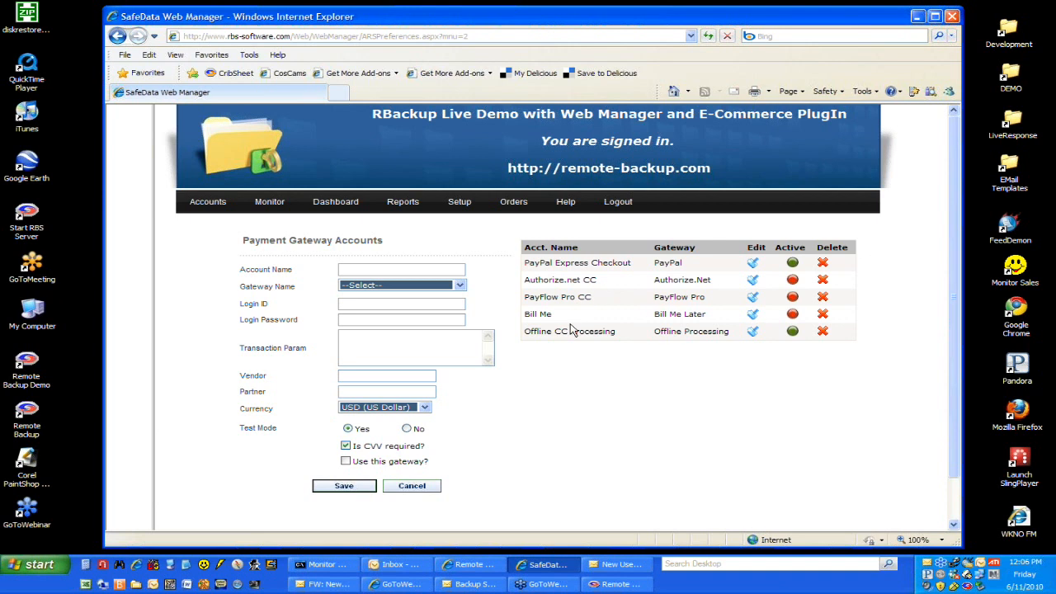
click(337, 88)
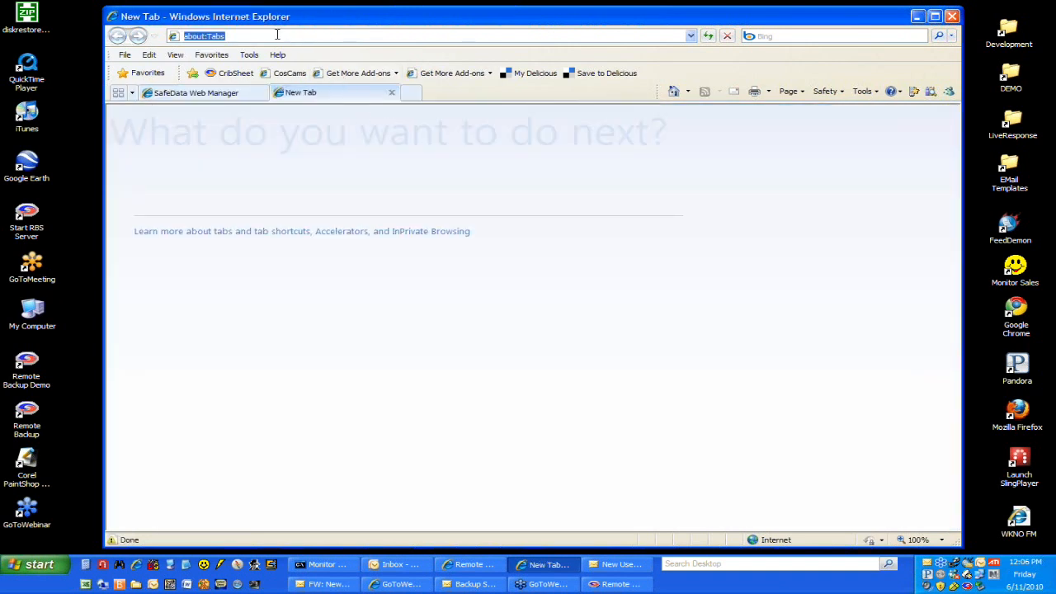
text(rbs-sof)
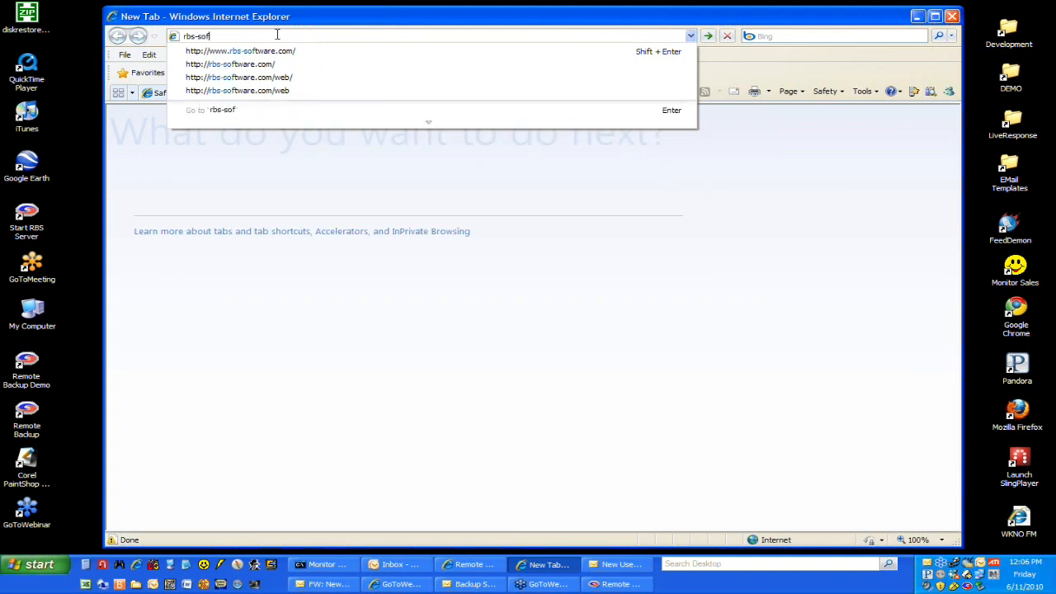
key(Down)
key(Return)
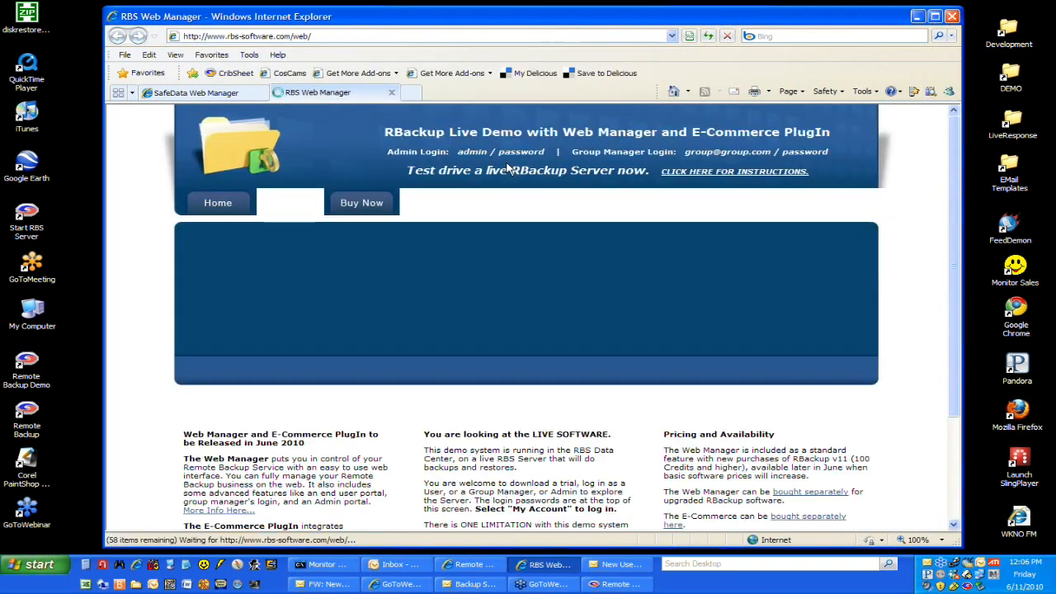
Step: Start an order for the 30GB 30 Days one-time payment plan and bring up the sign-up form's payment options
click(378, 203)
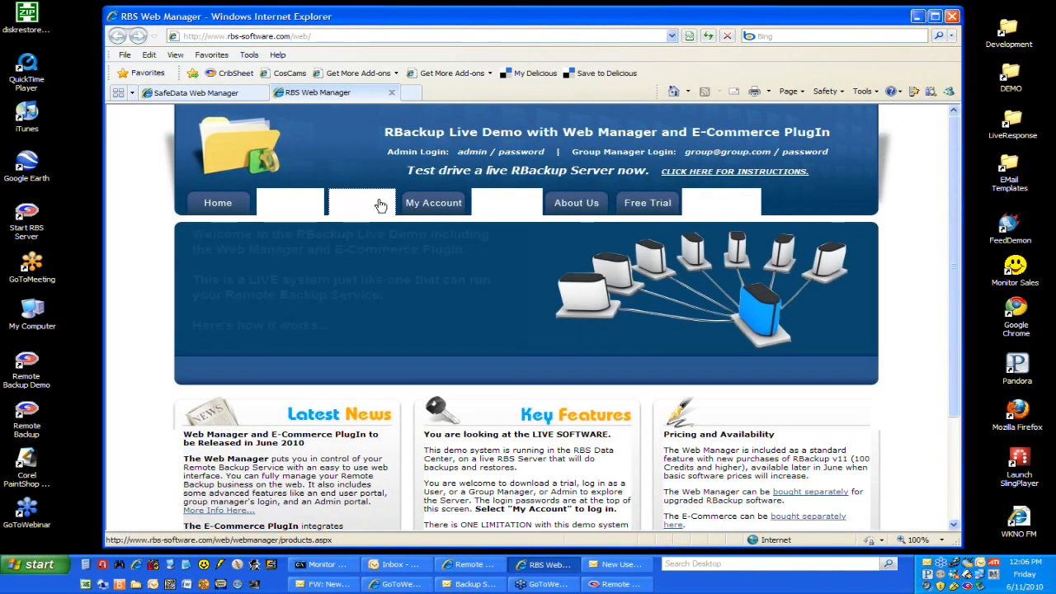
scroll(499, 318, down, 2)
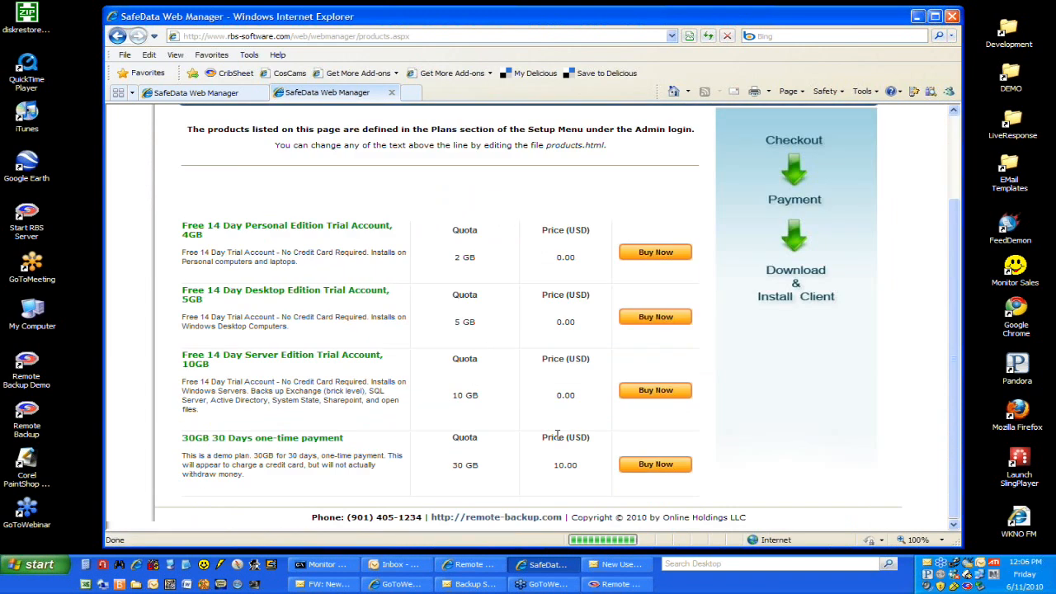
click(658, 466)
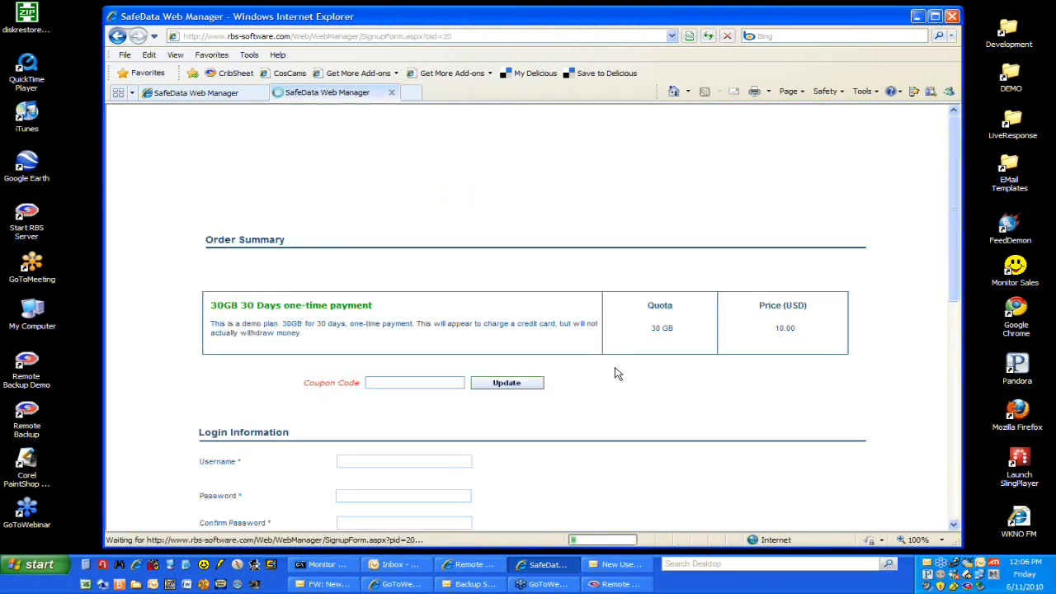
scroll(618, 373, down, 9)
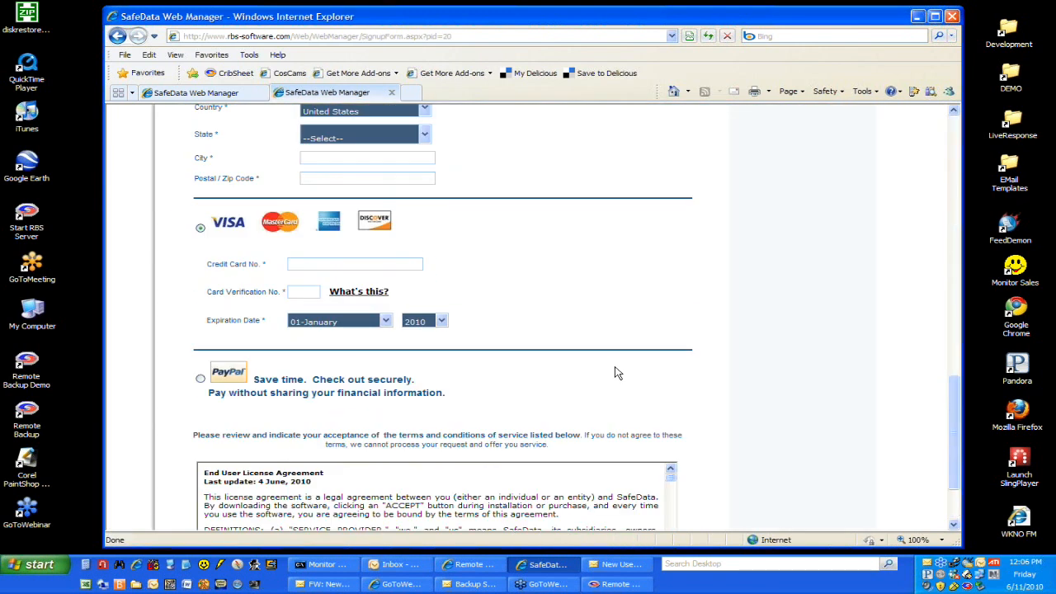
Step: Compare the Active status of the Payment Gateway Accounts with the payment methods offered on the sign-up form
click(249, 94)
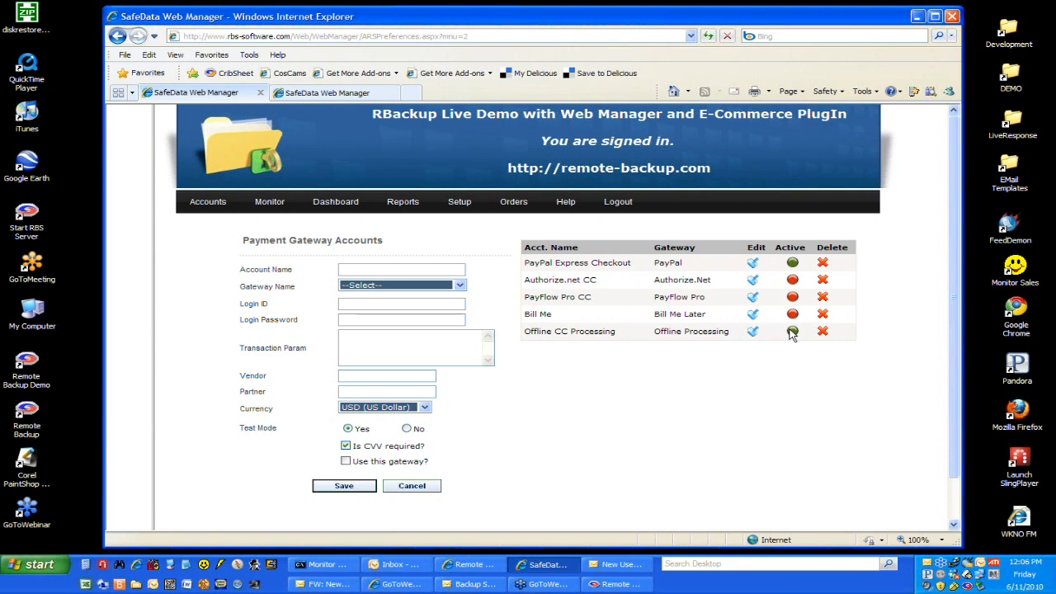
click(327, 92)
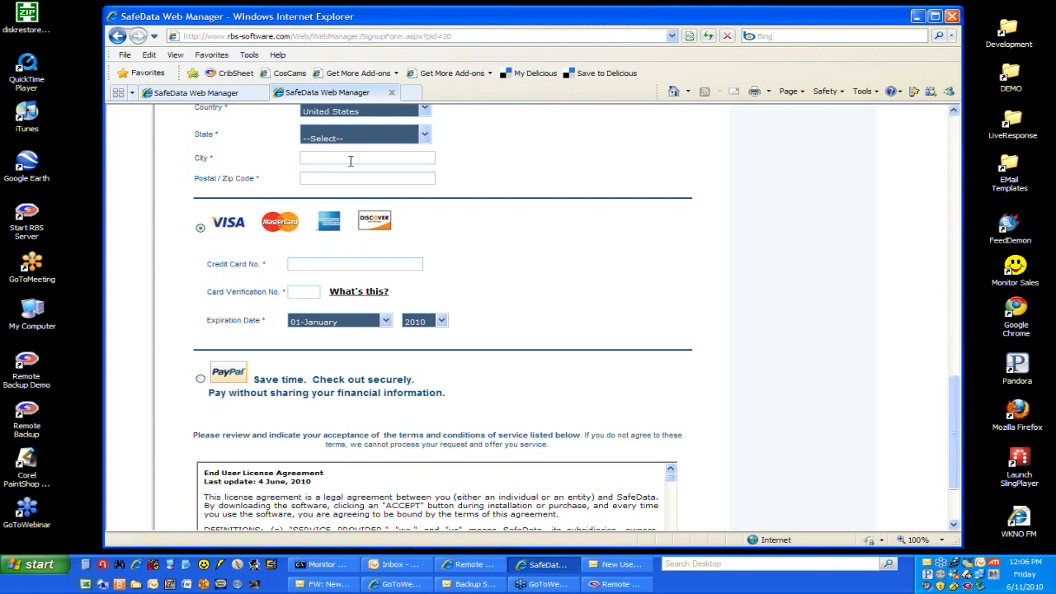
click(252, 94)
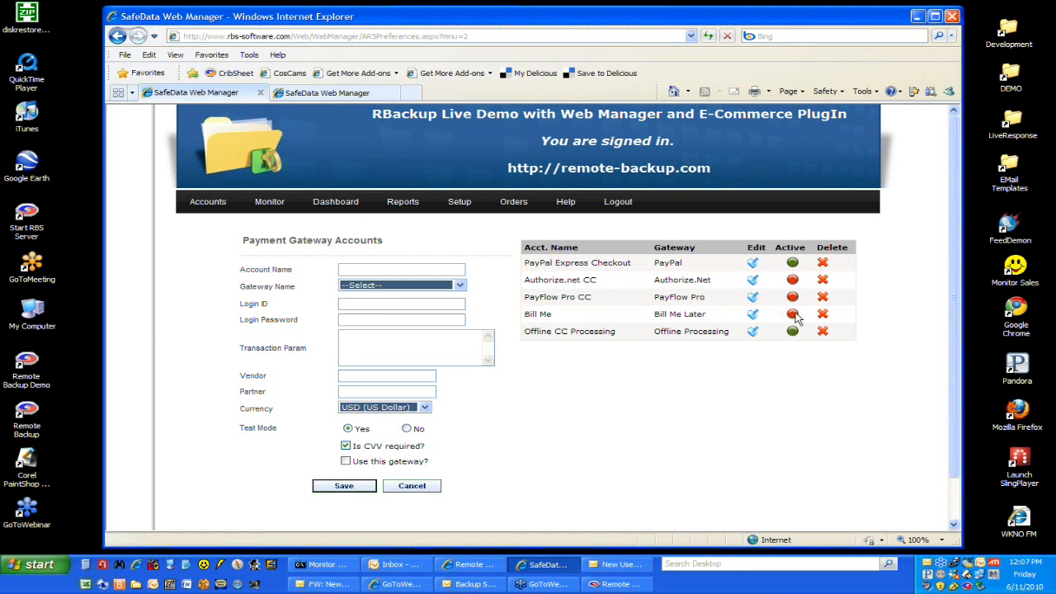
click(369, 92)
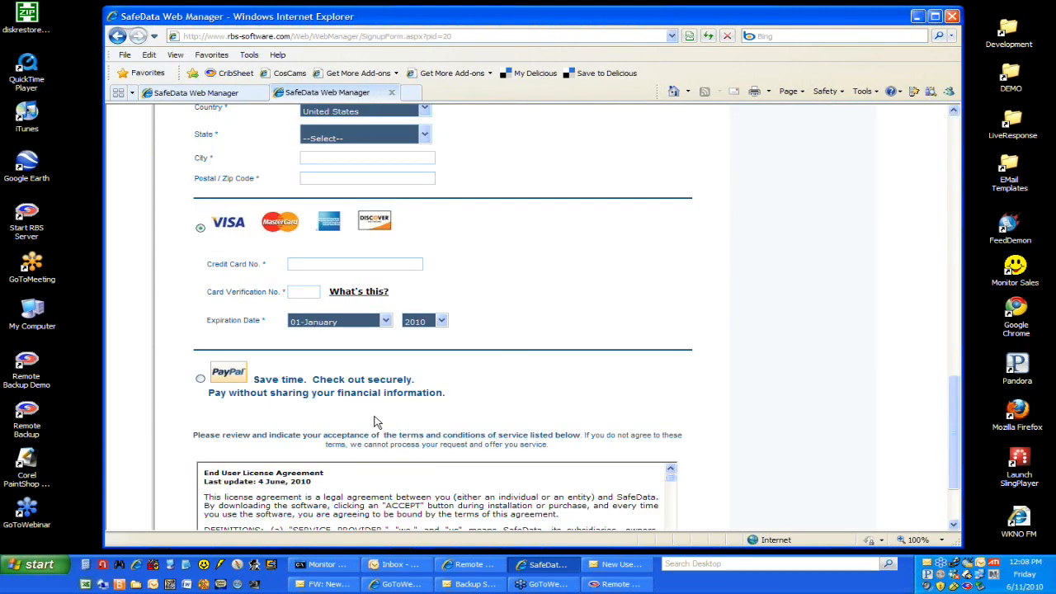
Step: Try the PayPal option on the sign-up form, restore credit card payment, and recheck the Offline CC Processing gateway's status
click(200, 380)
click(200, 228)
click(229, 93)
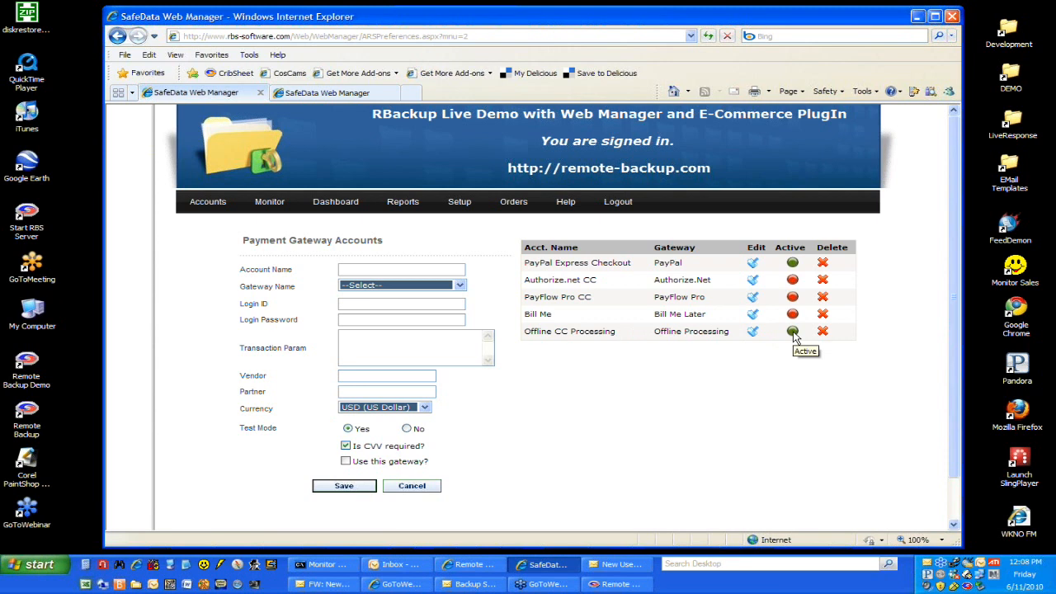
click(331, 94)
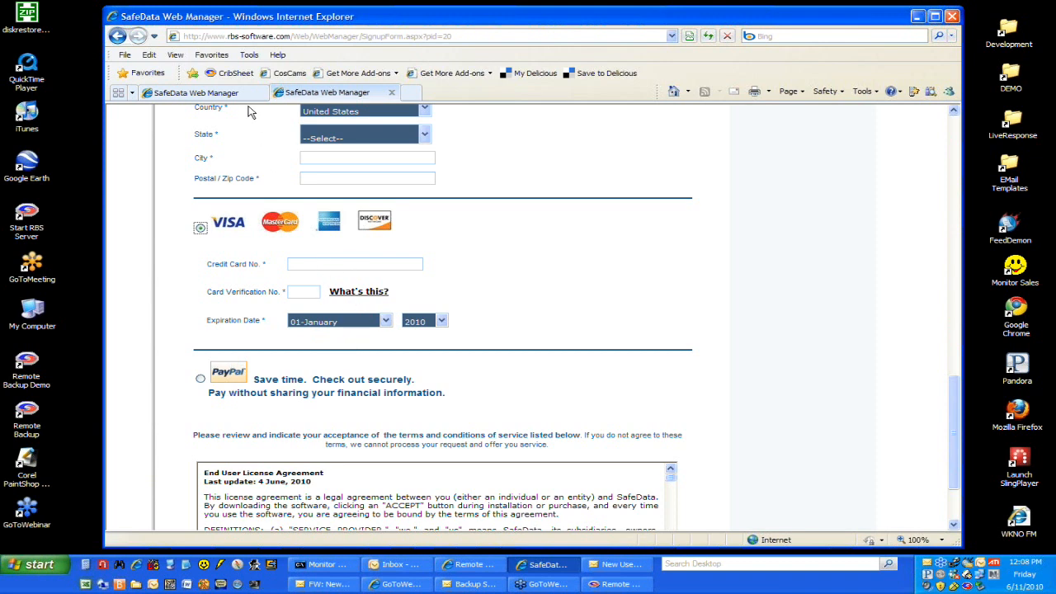
click(210, 93)
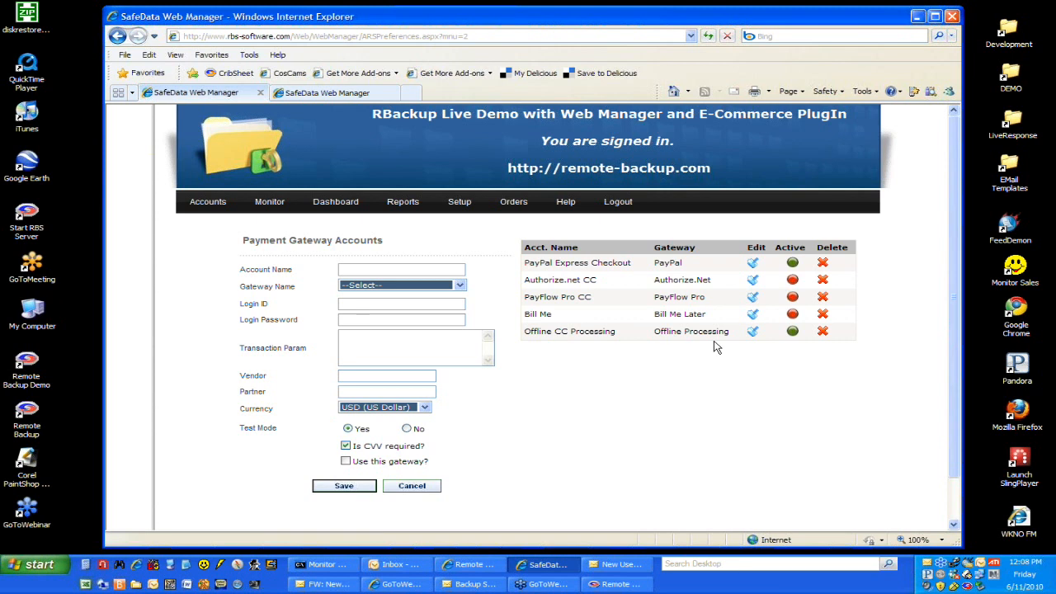
Step: Open the Orders list, expand the first order to review its billing information, and collapse it
click(515, 205)
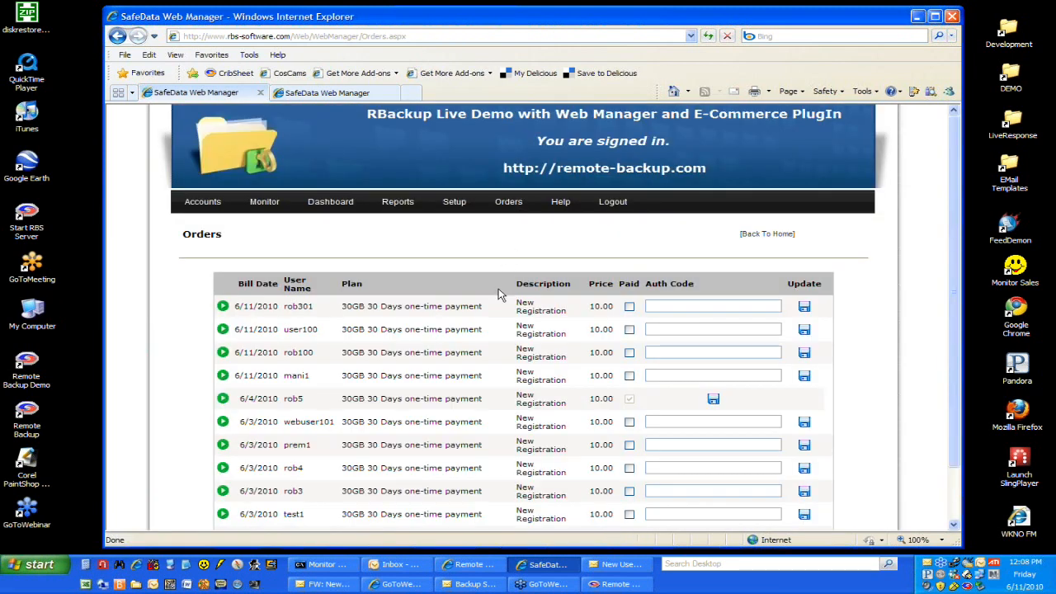
scroll(501, 314, down, 2)
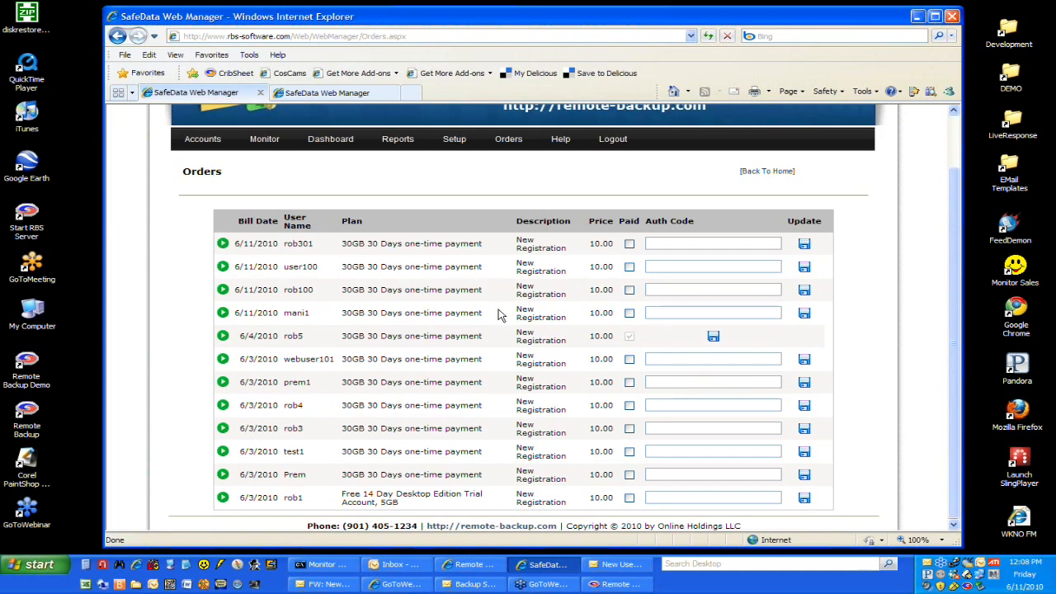
click(222, 243)
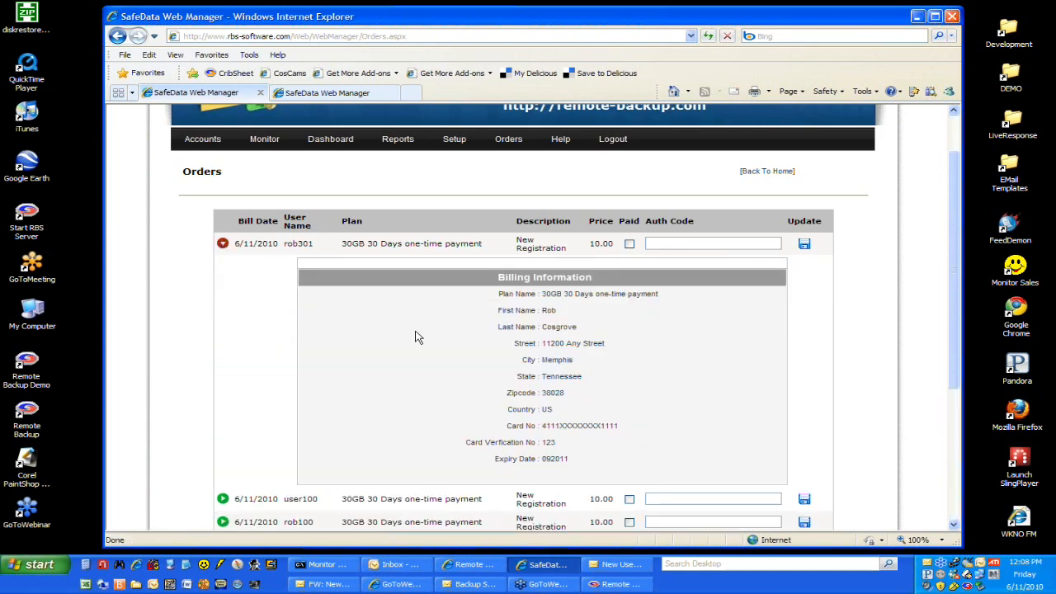
scroll(255, 322, down, 1)
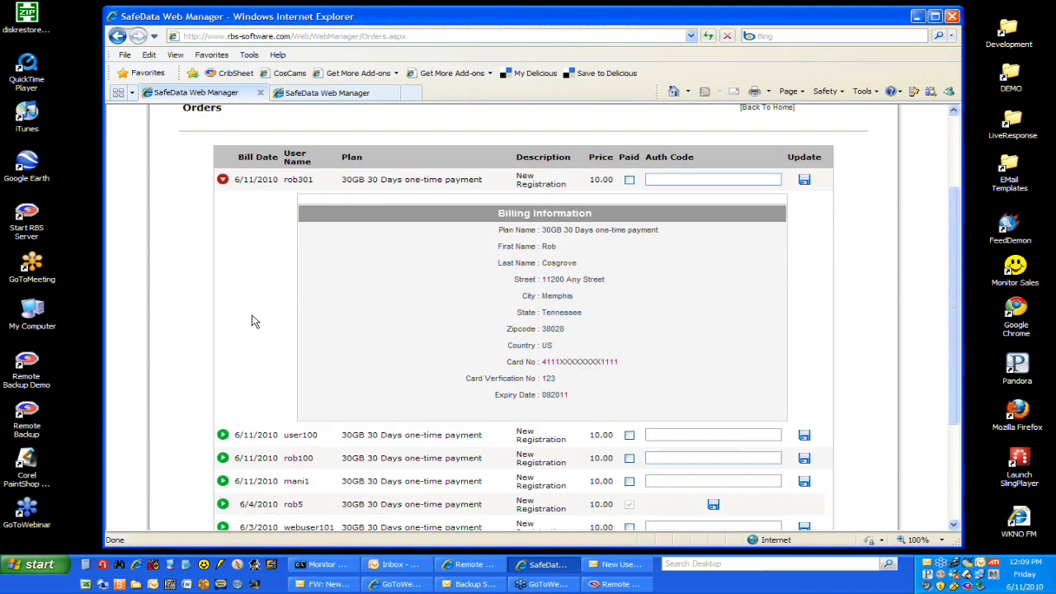
scroll(247, 305, up, 1)
click(222, 243)
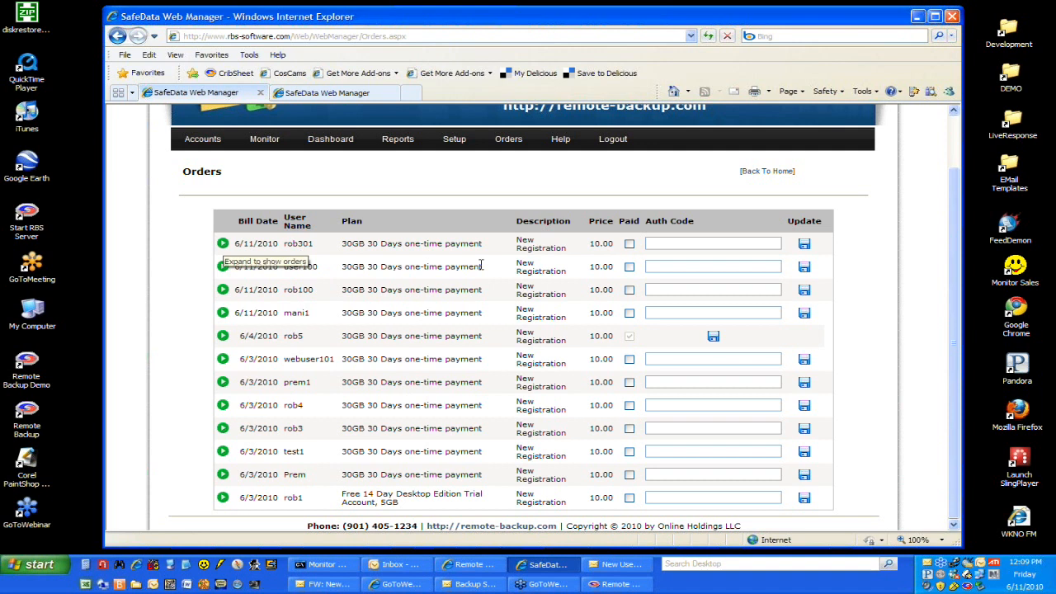
Step: Clear the Paid mark on the first order and return to the Payment Gateway Setup page
click(629, 244)
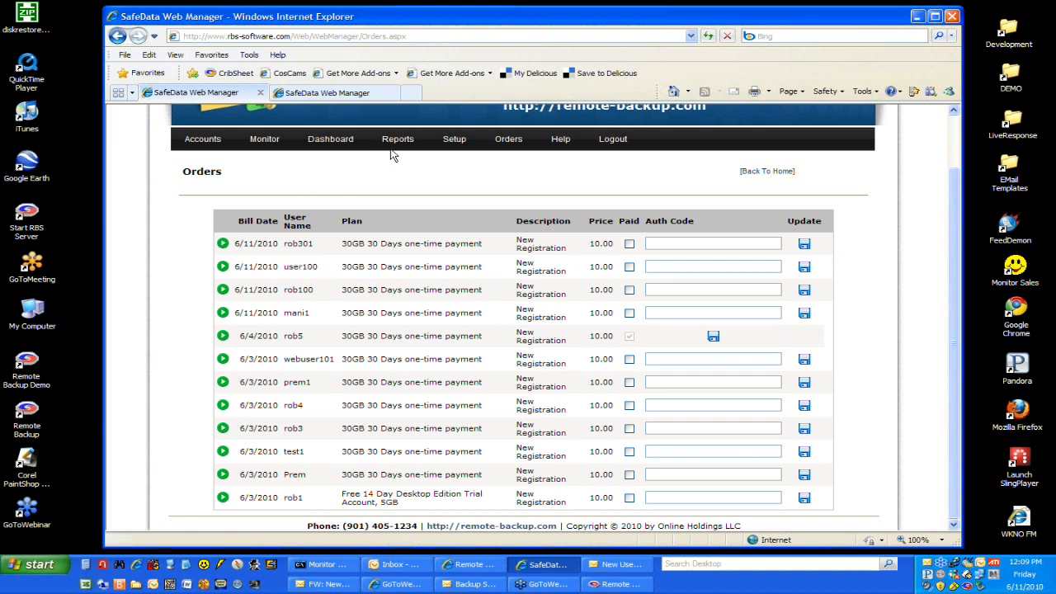
mouse_move(450, 144)
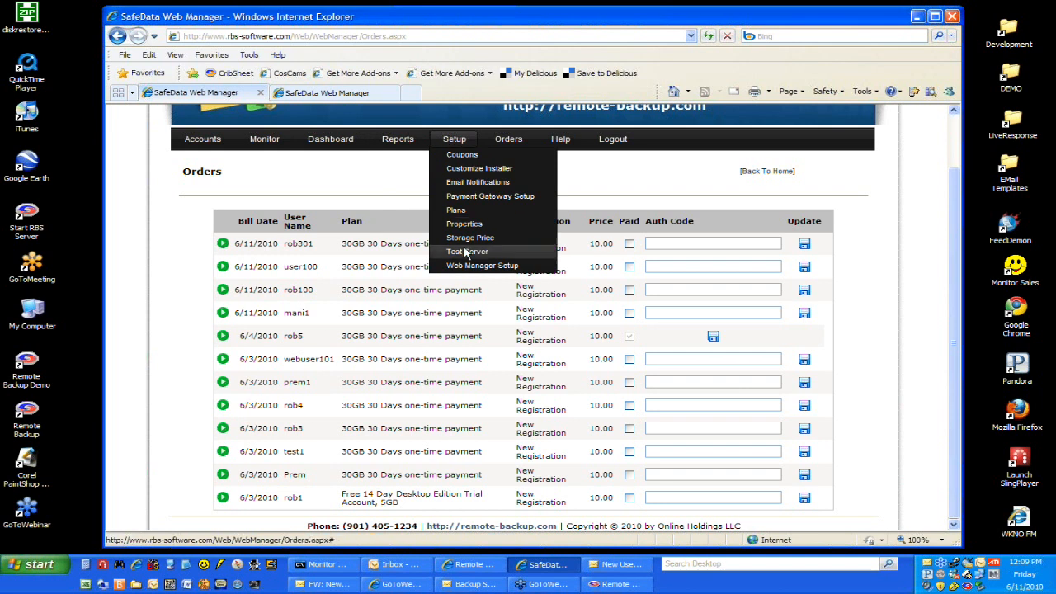
click(472, 198)
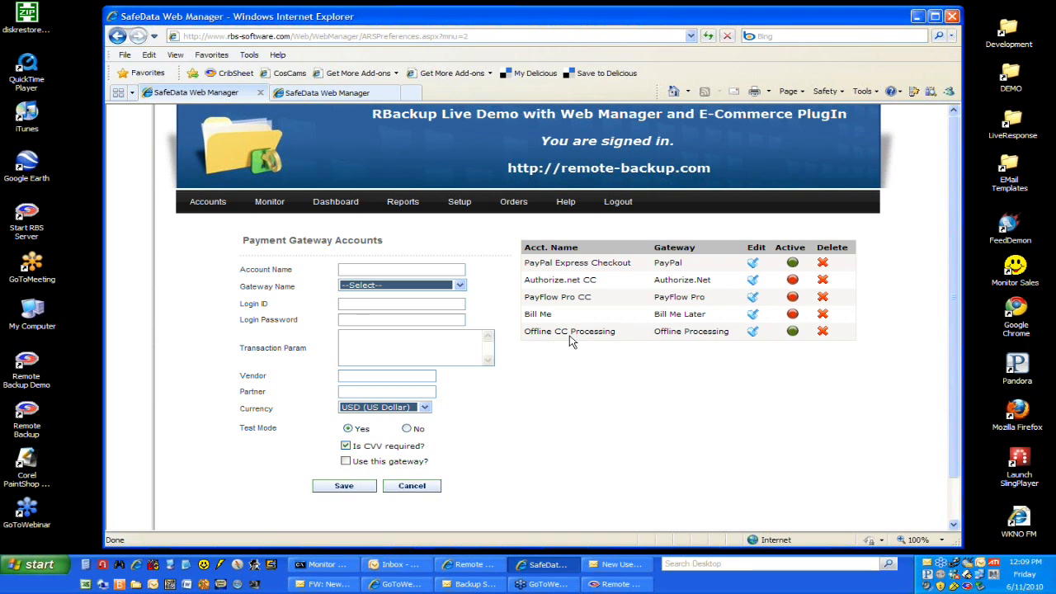
Step: Return to the Orders list and expand the first order's billing information down to the card details
click(511, 207)
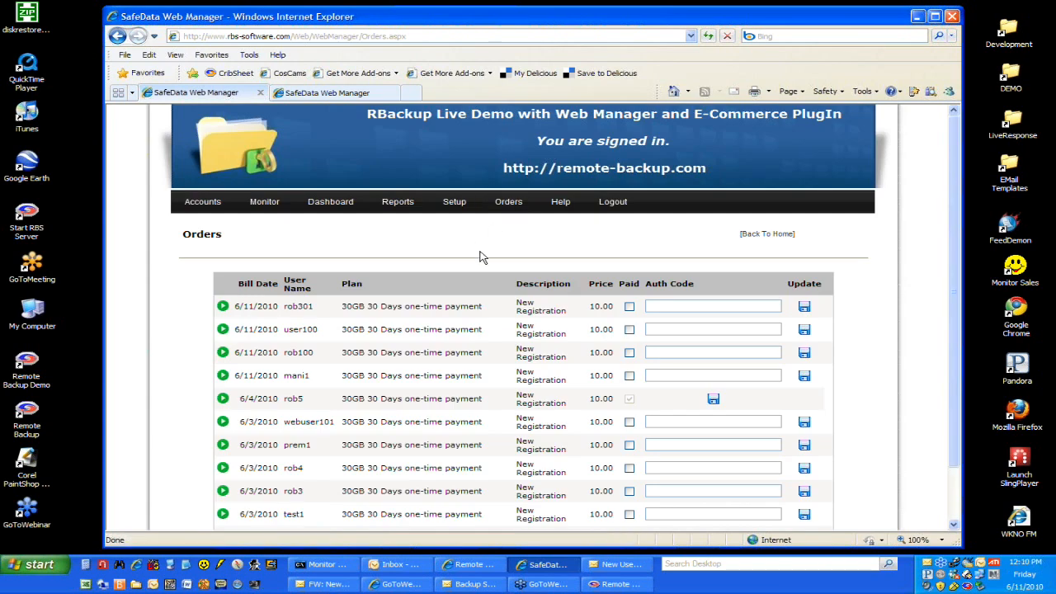
scroll(483, 257, down, 3)
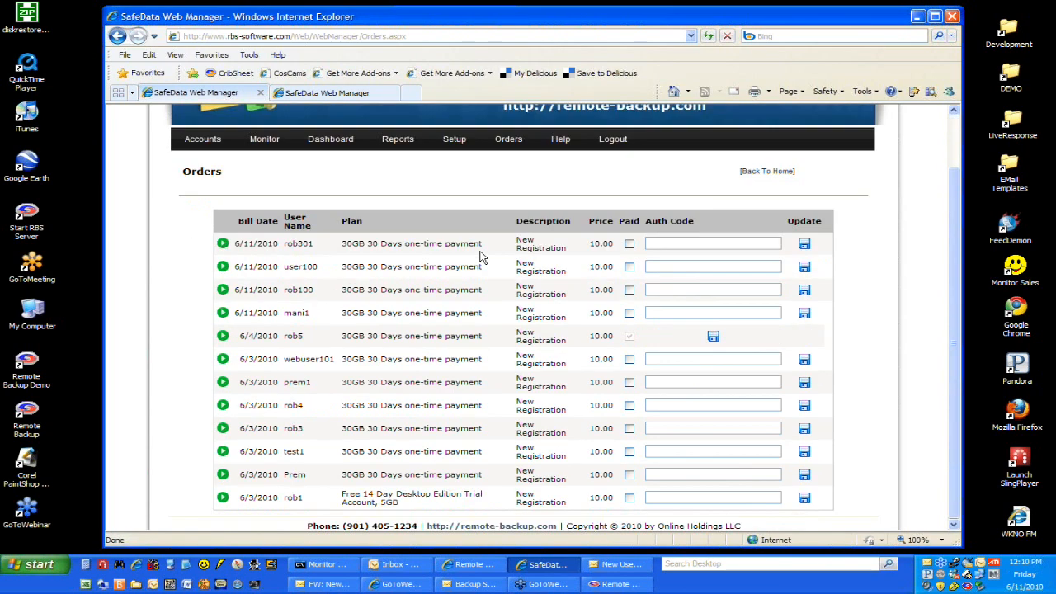
click(222, 245)
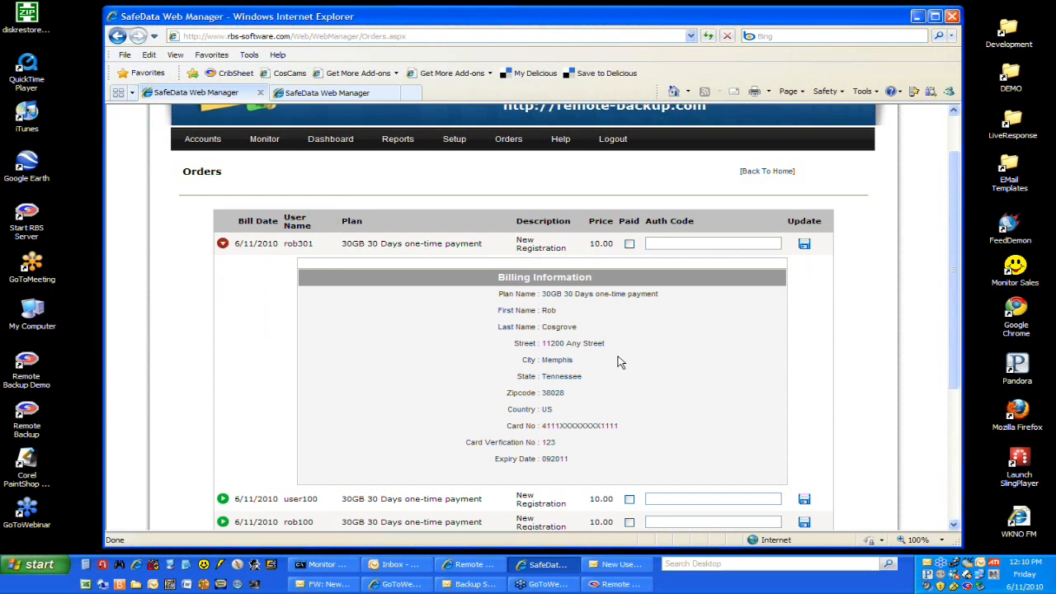
scroll(412, 358, down, 1)
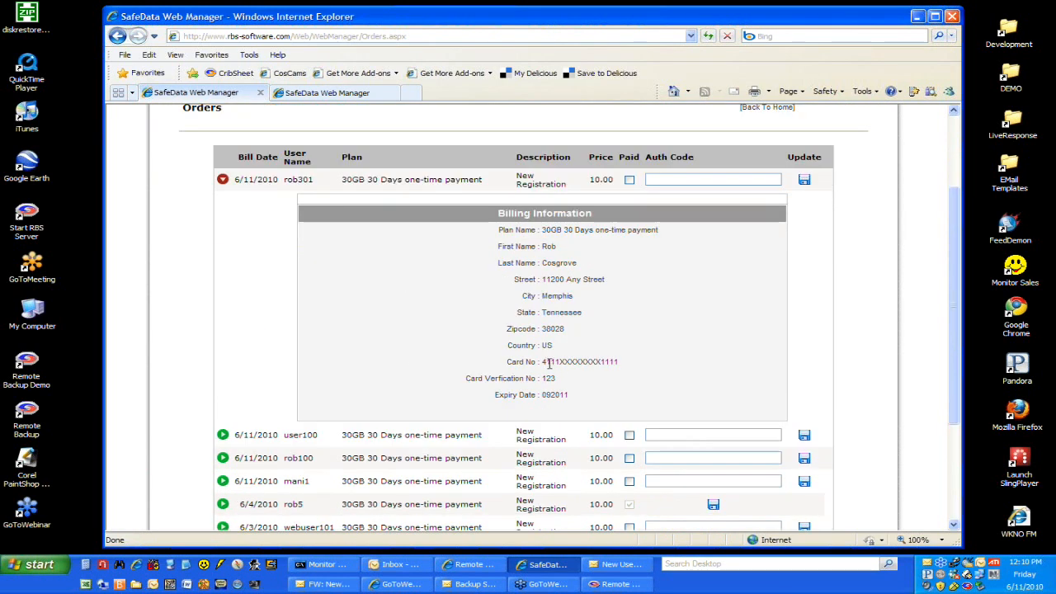
Step: Highlight the masked card number and its hidden middle digits in the billing information, and collapse the order's details
double_click(550, 363)
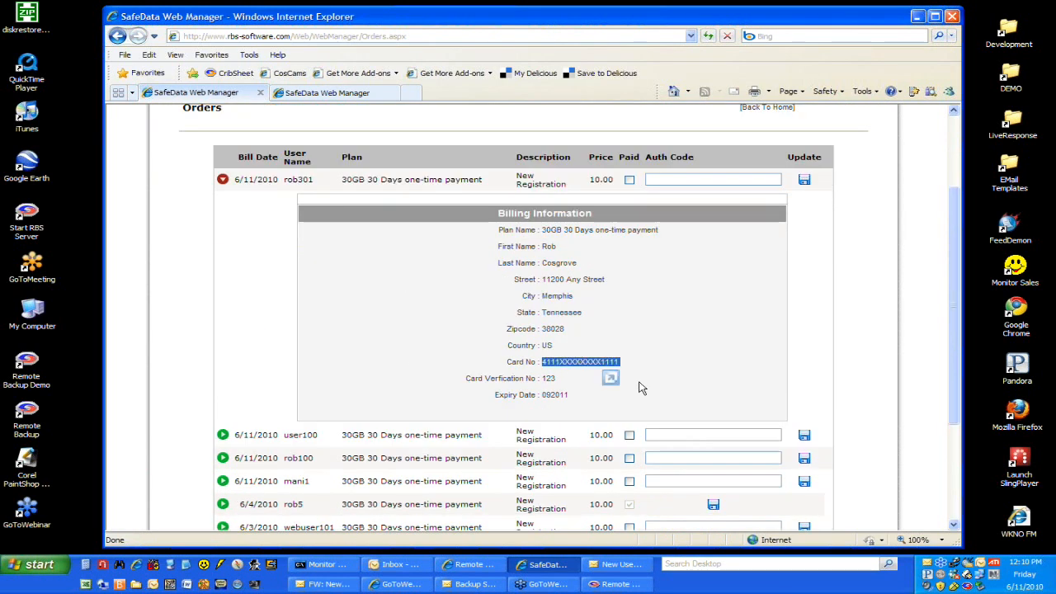
click(566, 373)
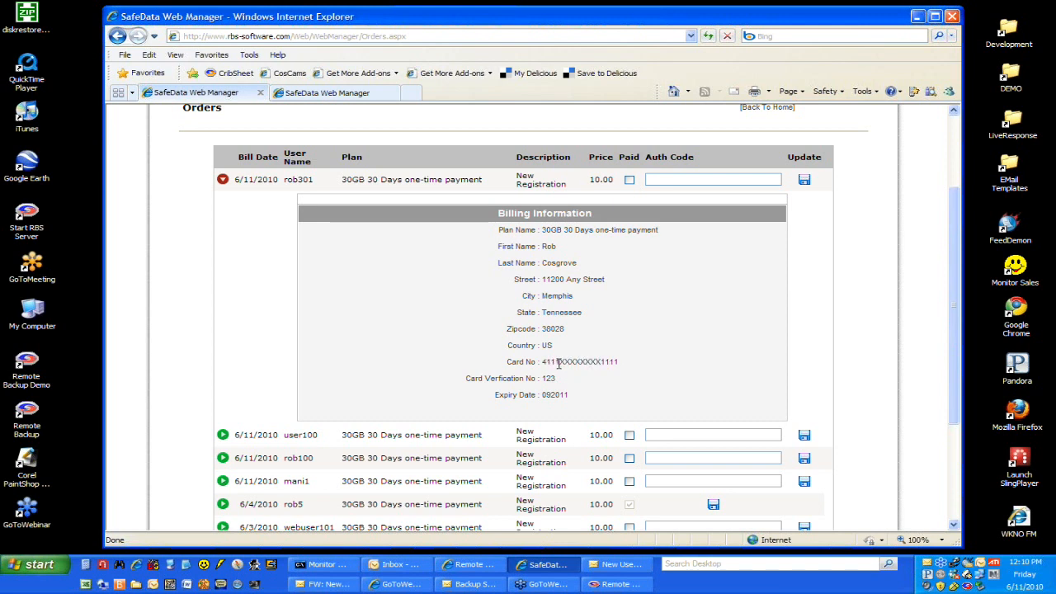
drag(559, 363, 602, 362)
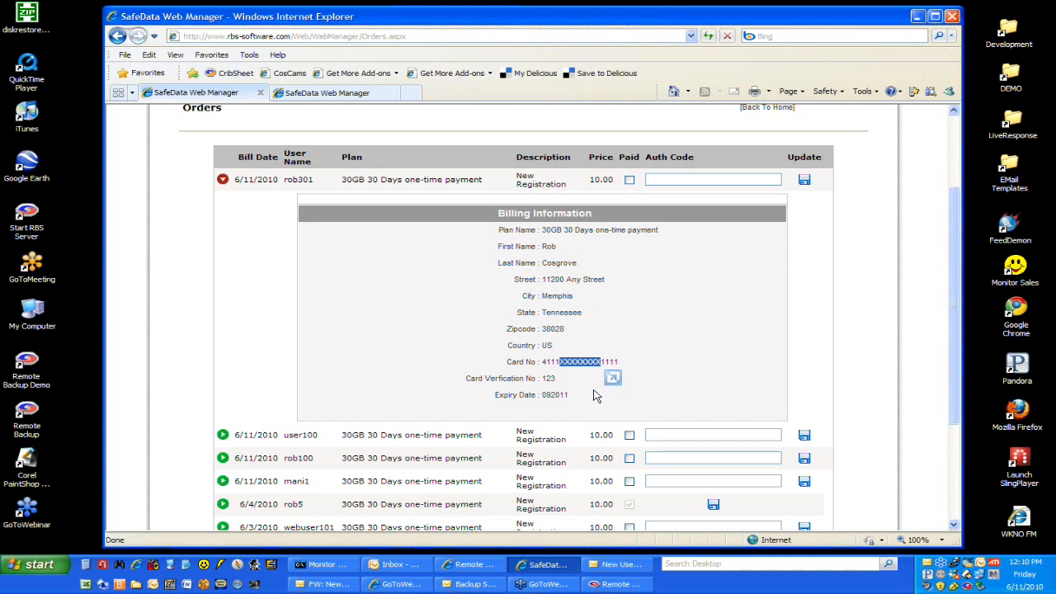
click(596, 396)
drag(601, 362, 559, 363)
shift+click(544, 366)
click(613, 387)
click(222, 180)
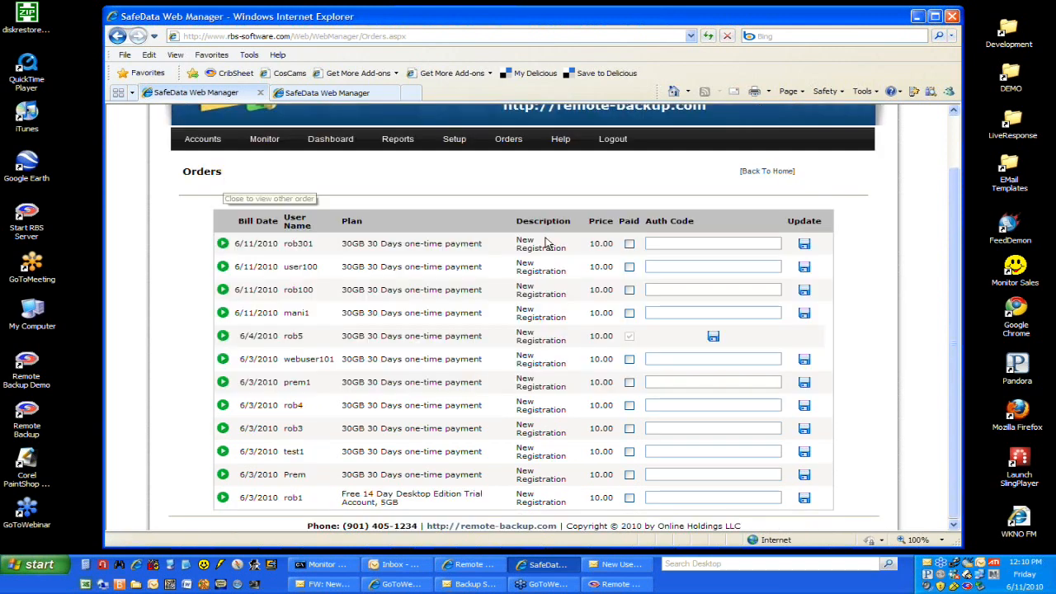
Step: Mark the first order as paid, enter its payment authorization code, and save the update
click(629, 244)
text(erwerwerwerw)
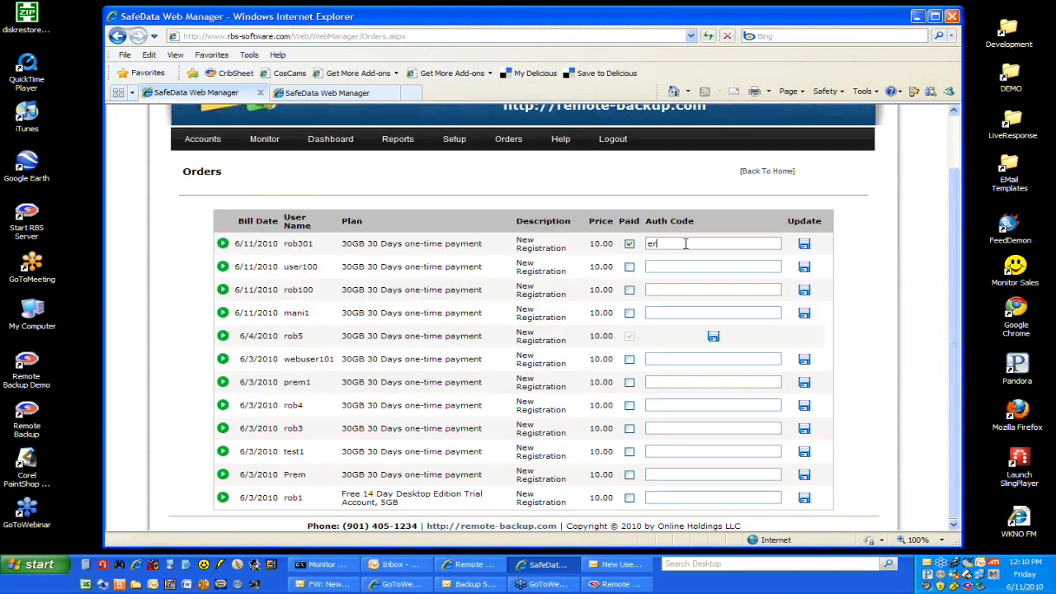
click(804, 246)
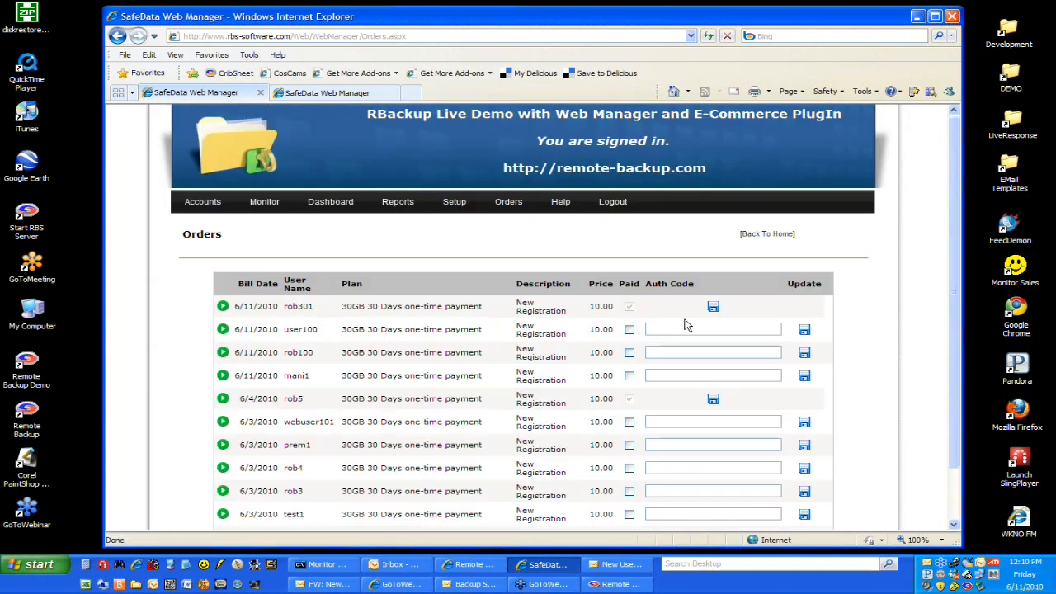
scroll(685, 323, down, 2)
scroll(438, 314, up, 2)
Step: Revisit the Payment Gateway Setup page, and open the Plans setup page down to the description field
mouse_move(457, 209)
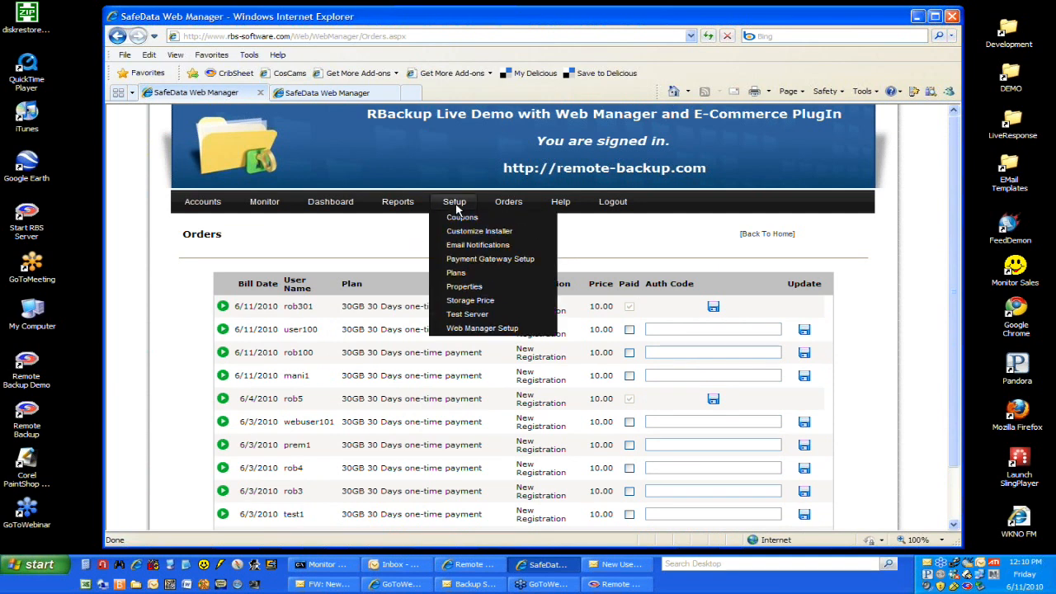
click(483, 259)
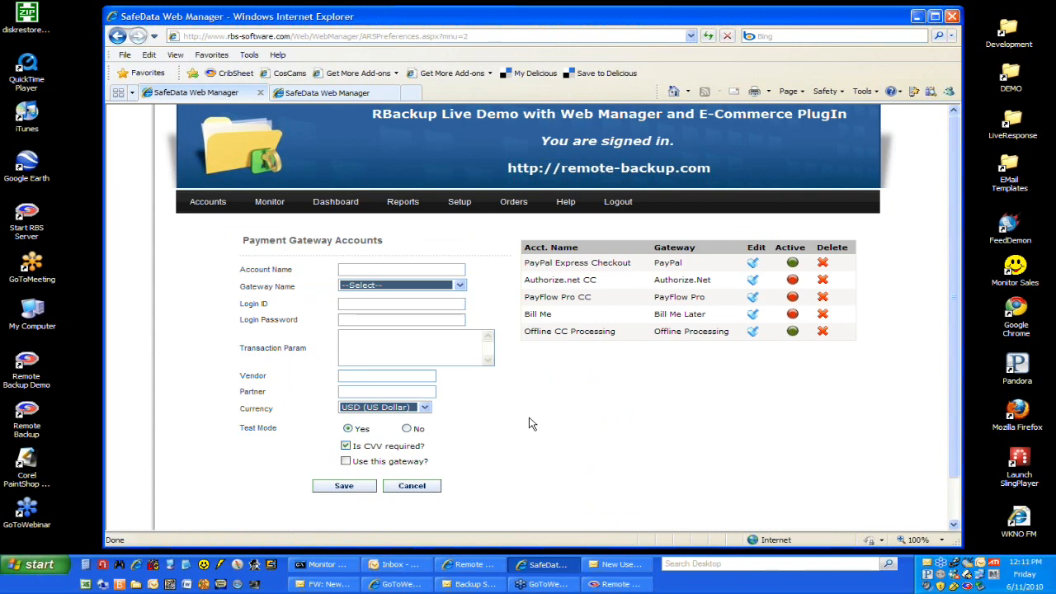
mouse_move(459, 201)
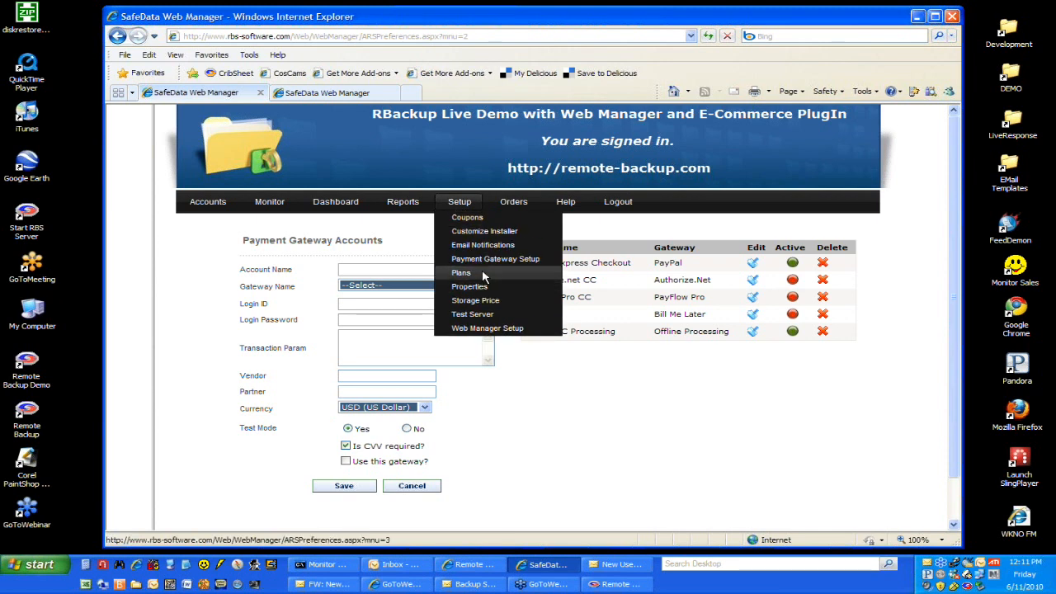
click(461, 273)
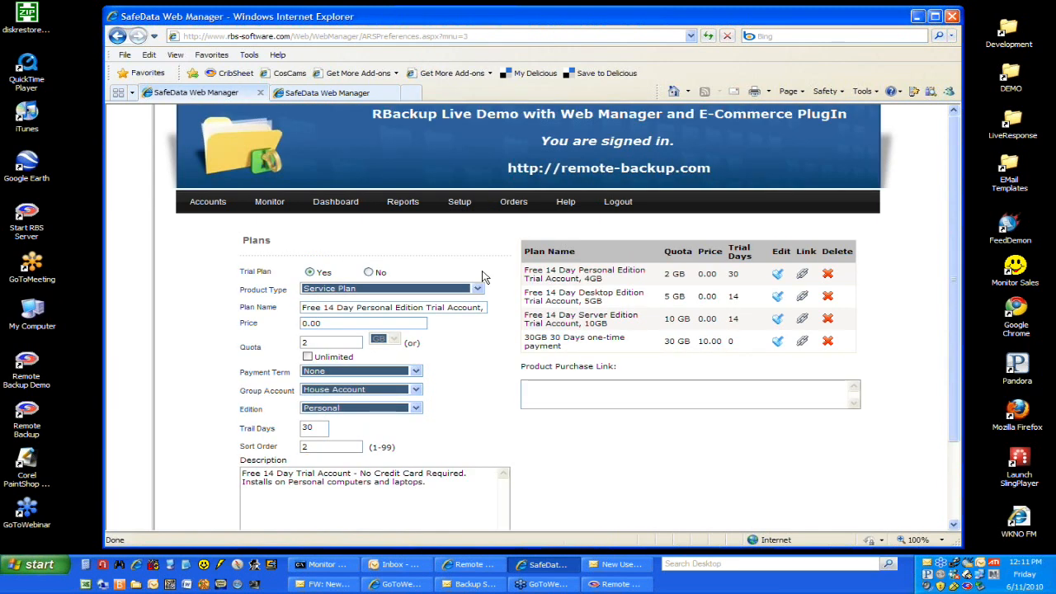
scroll(488, 266, down, 2)
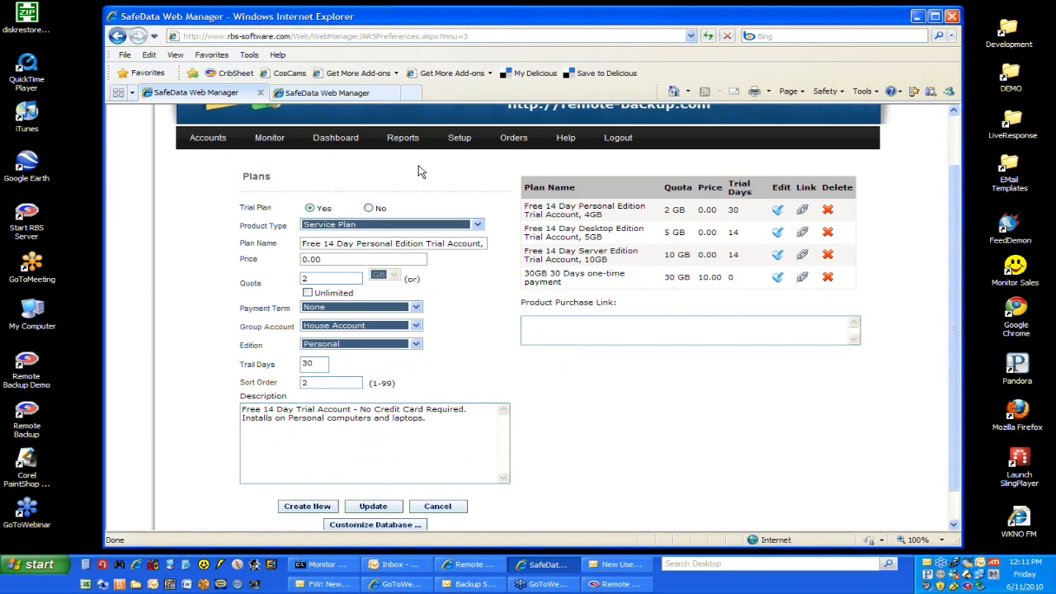
Step: Review the plans offered on the public Buy Now products page, and return to the Plans setup page
click(378, 94)
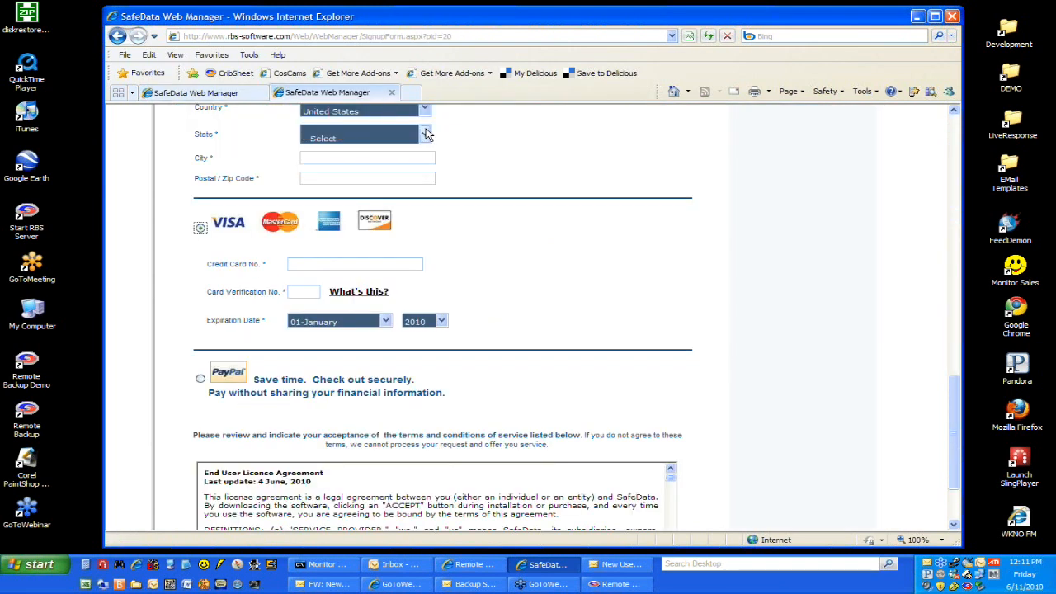
click(117, 35)
scroll(366, 271, up, 3)
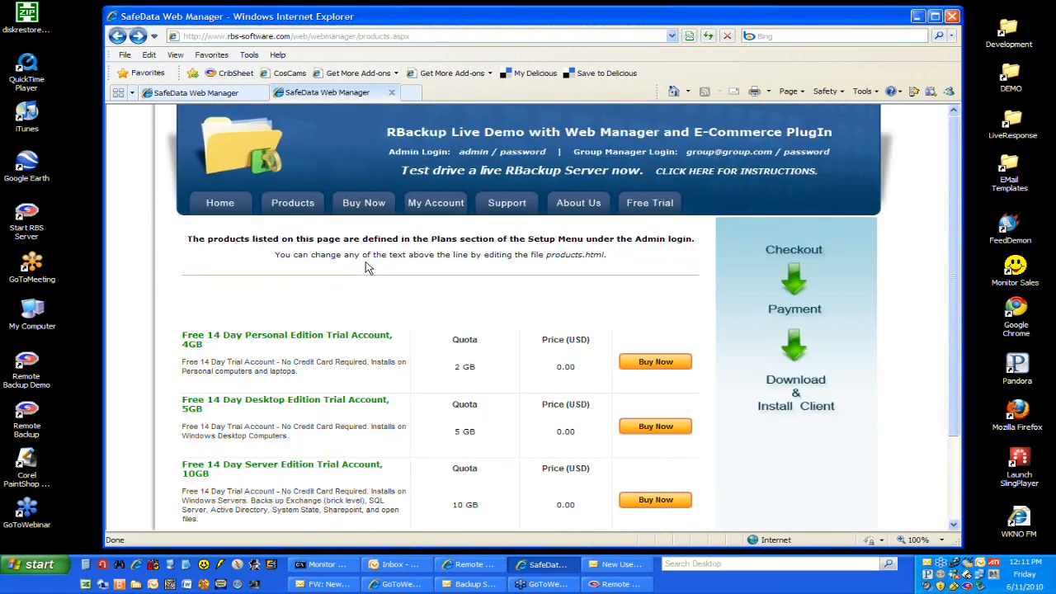
click(377, 204)
scroll(355, 336, down, 3)
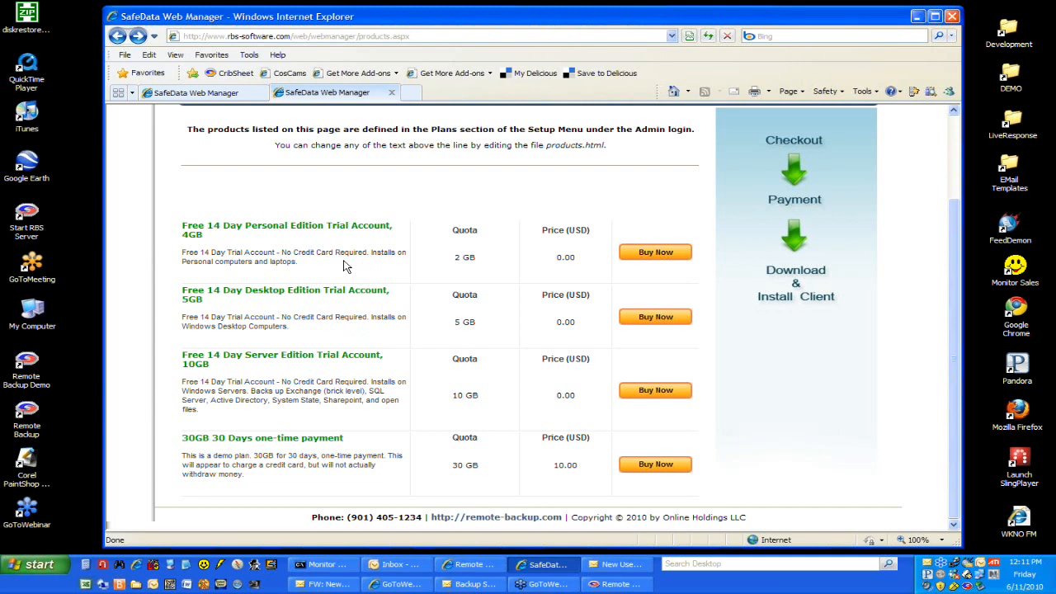
click(250, 96)
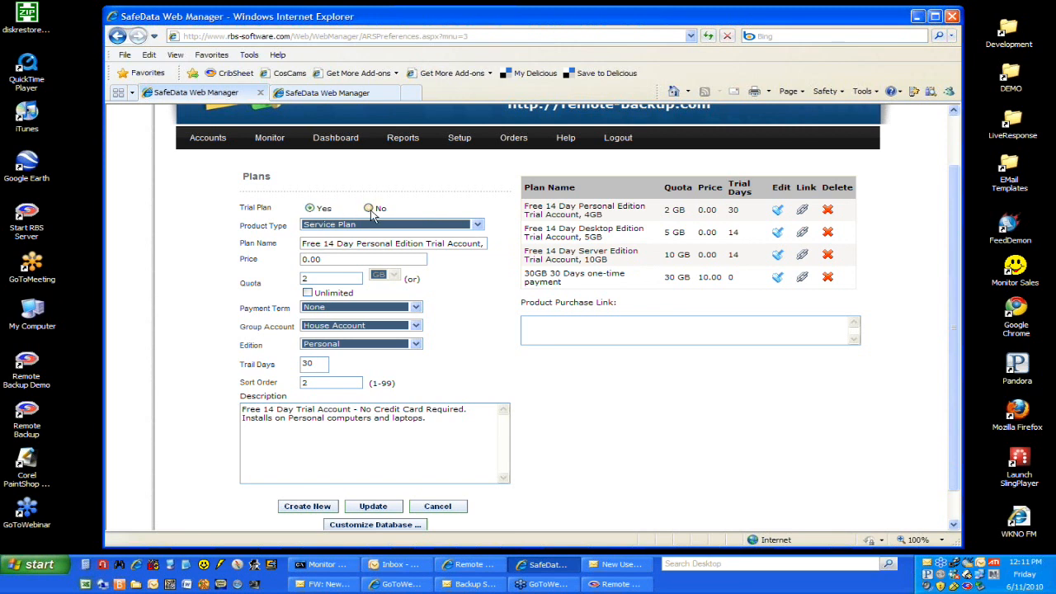
Step: Review the product type options, switch the plan form to Service, and restore it to Service Plan
click(478, 226)
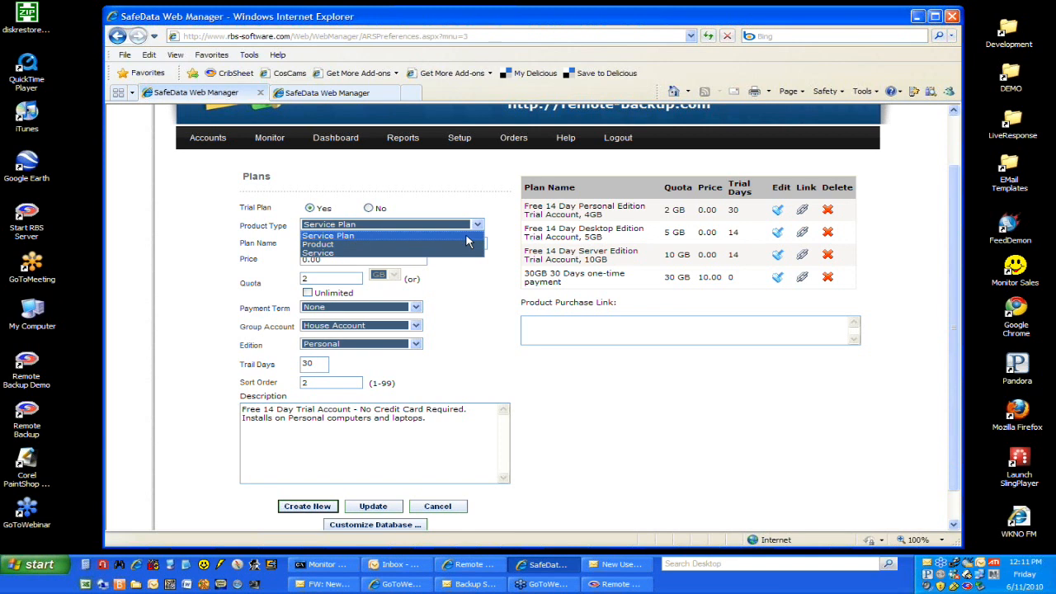
click(467, 238)
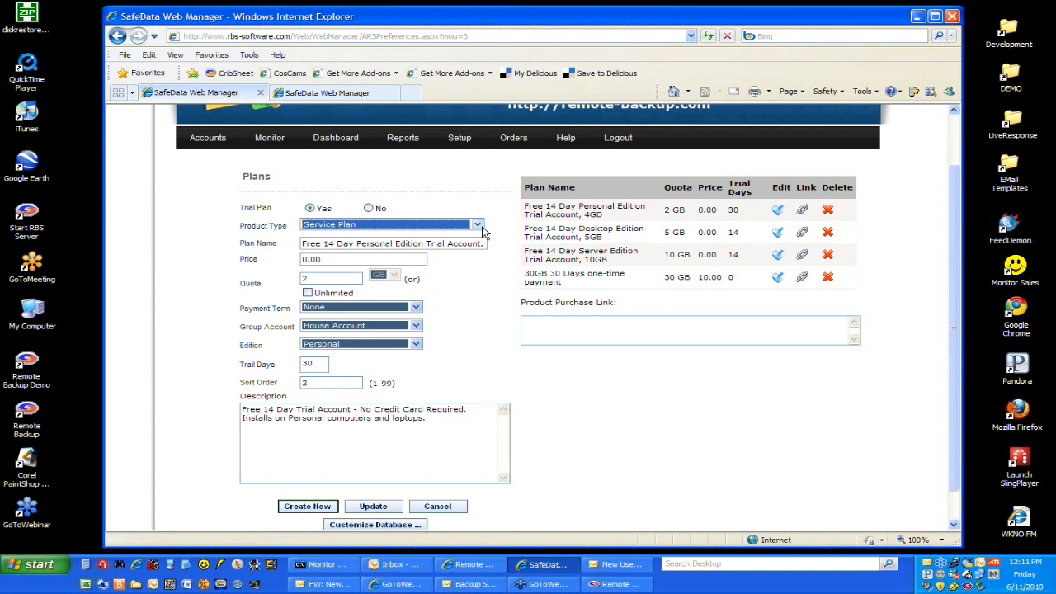
click(477, 225)
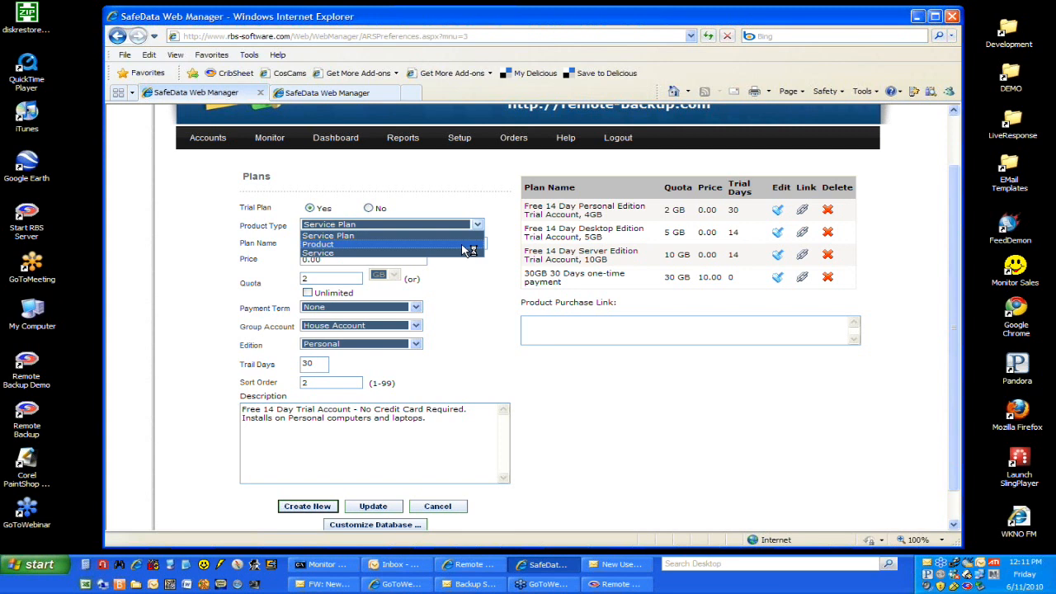
click(463, 256)
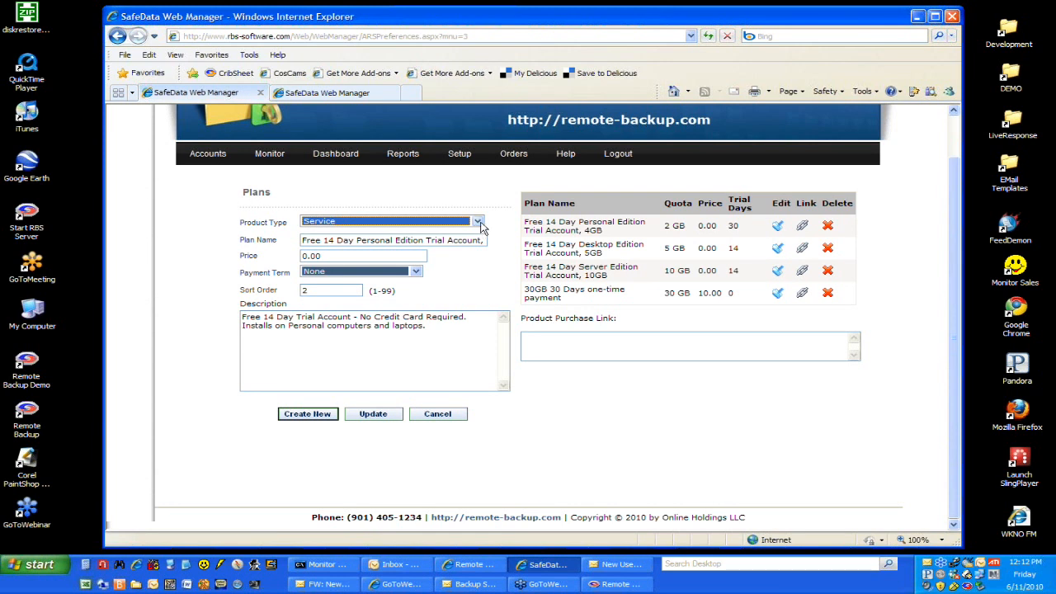
click(481, 223)
click(474, 231)
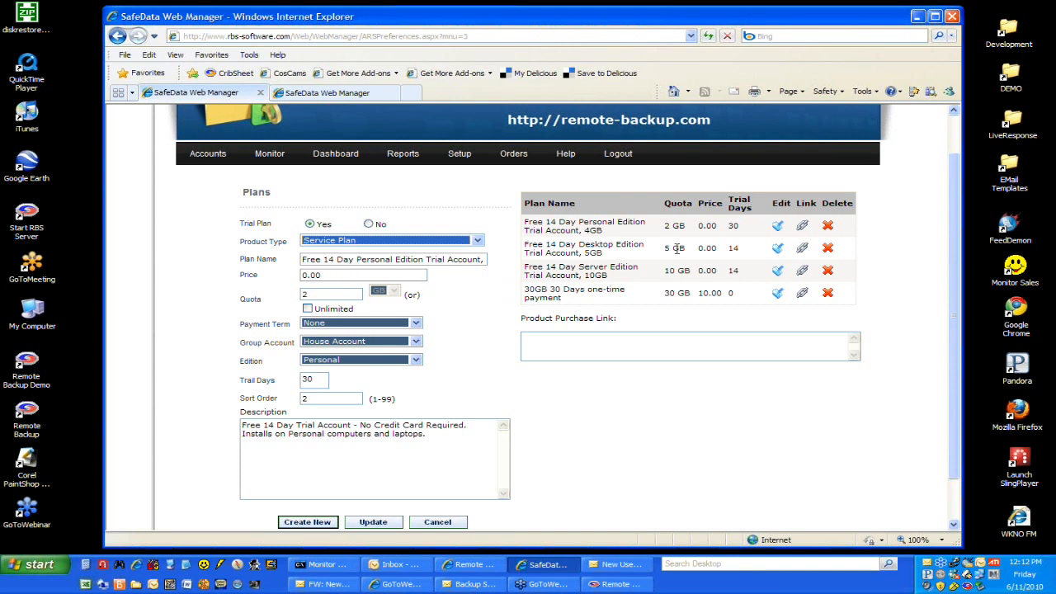
Step: Open the 30GB 30 Days one-time payment plan for editing and review its payment term options, keeping None
click(778, 293)
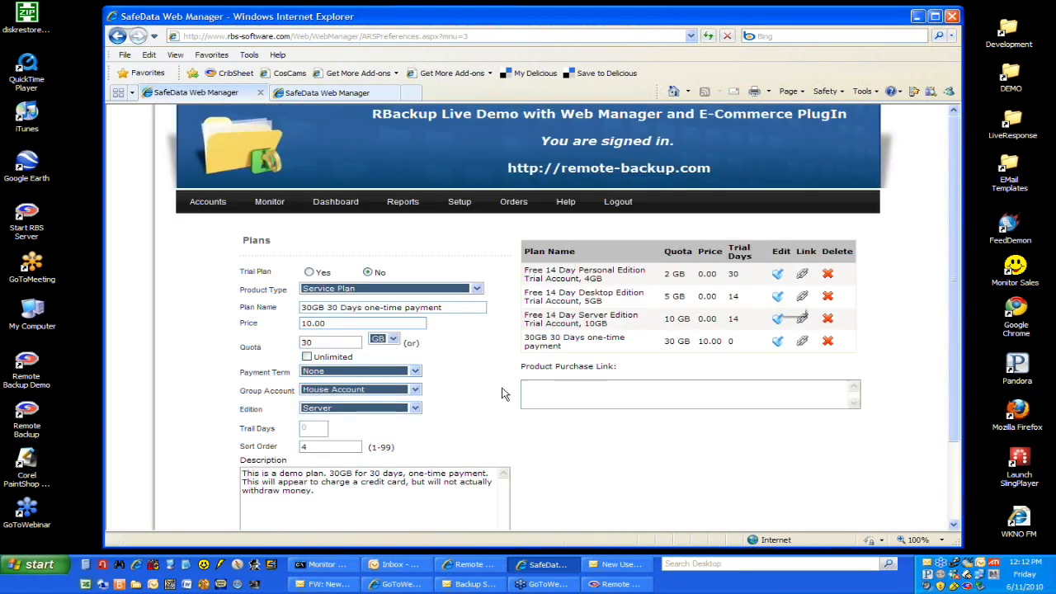
scroll(500, 392, down, 2)
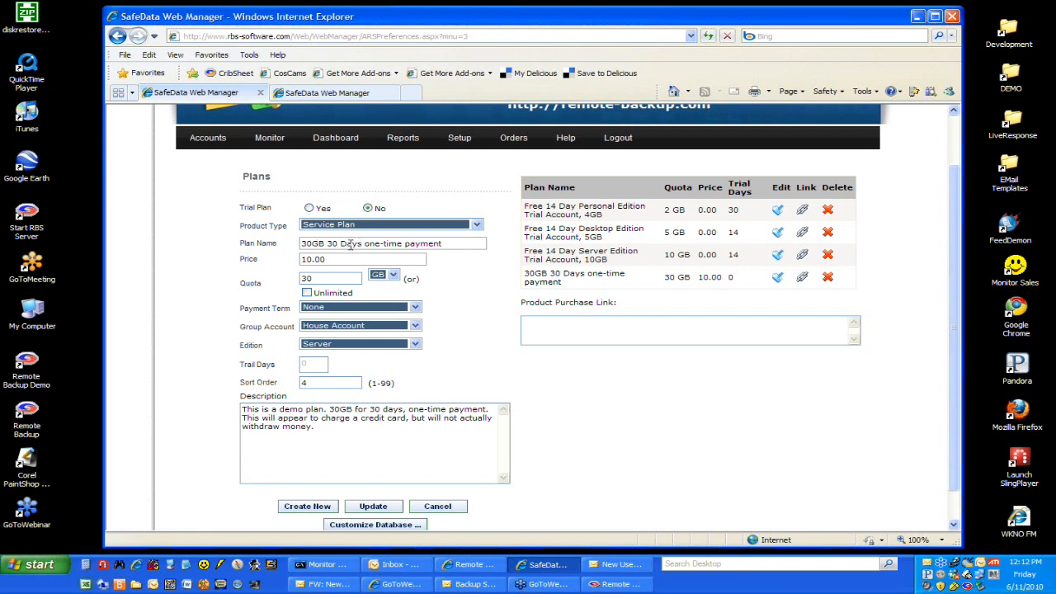
click(315, 281)
click(418, 310)
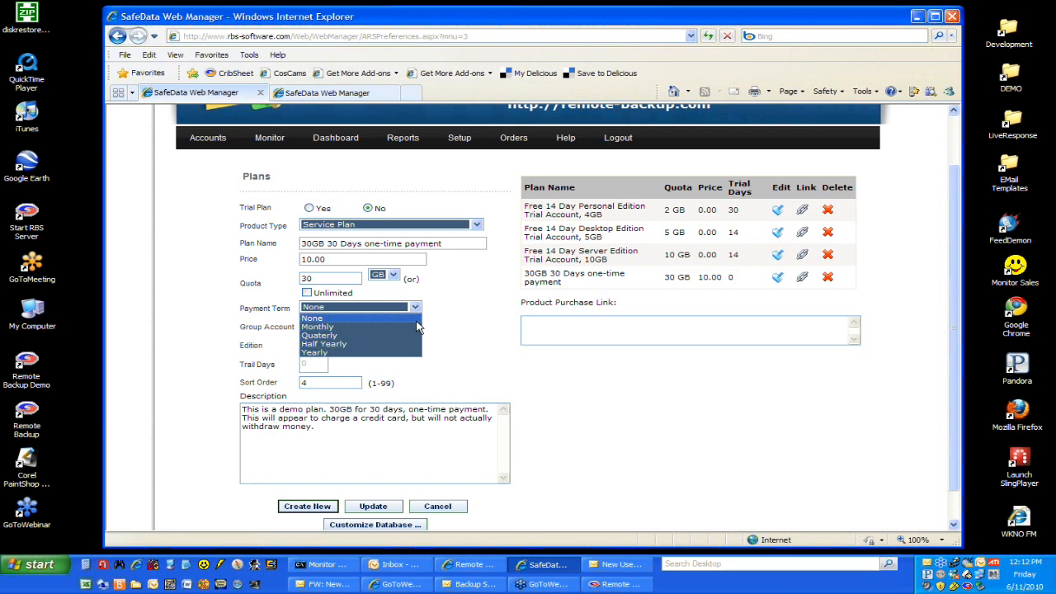
click(417, 320)
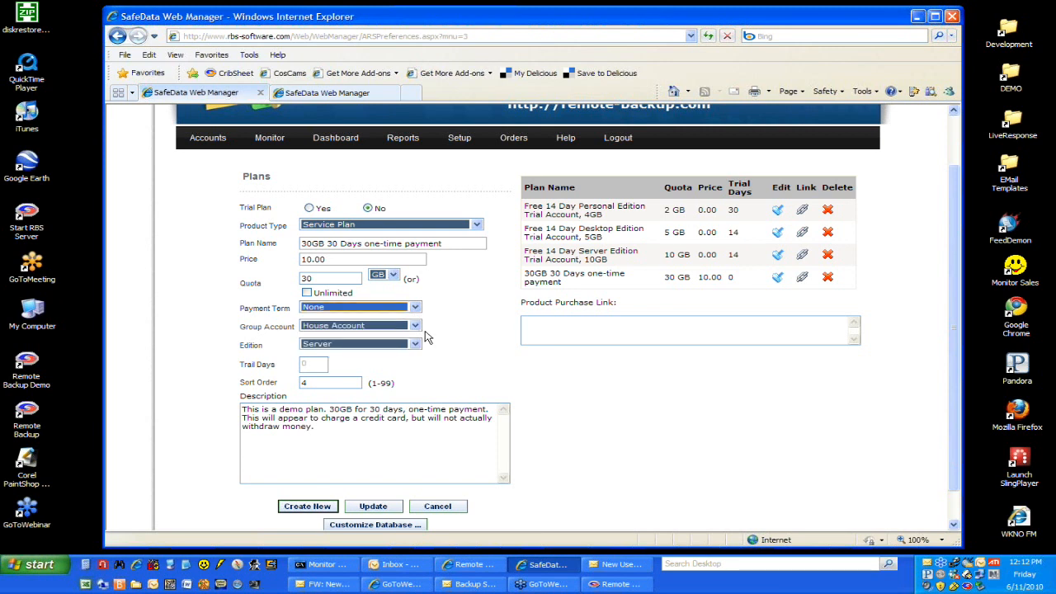
Step: Review the plan's group account and edition options, keeping House Account and Server
click(418, 328)
click(418, 329)
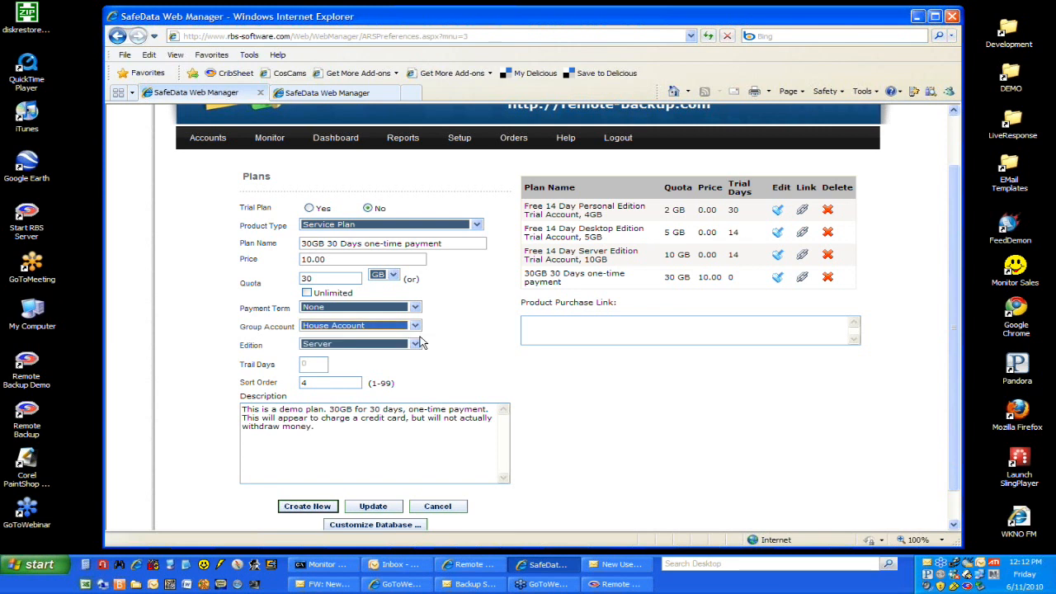
click(416, 346)
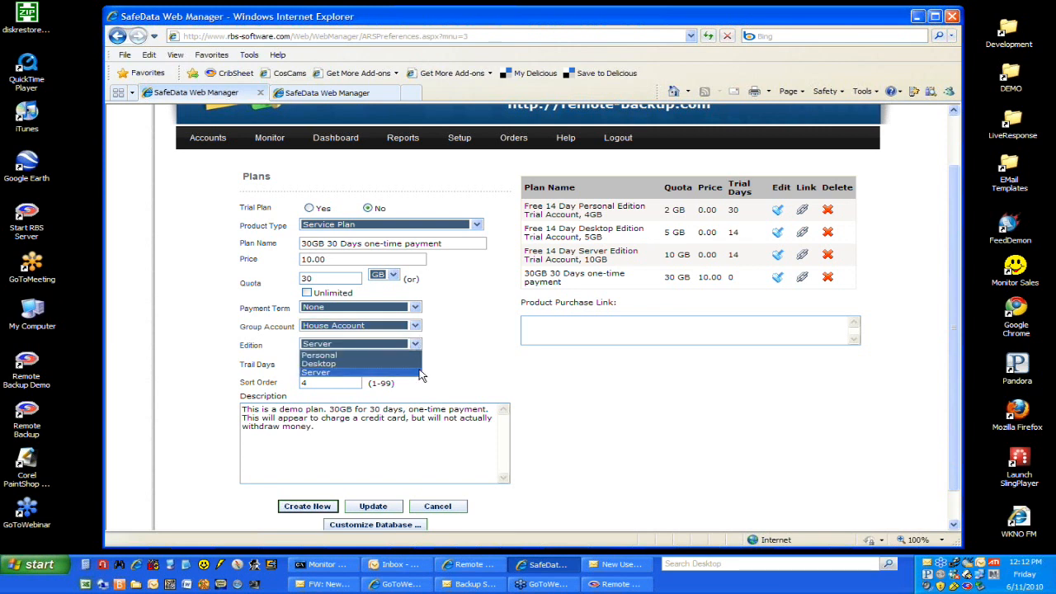
click(419, 373)
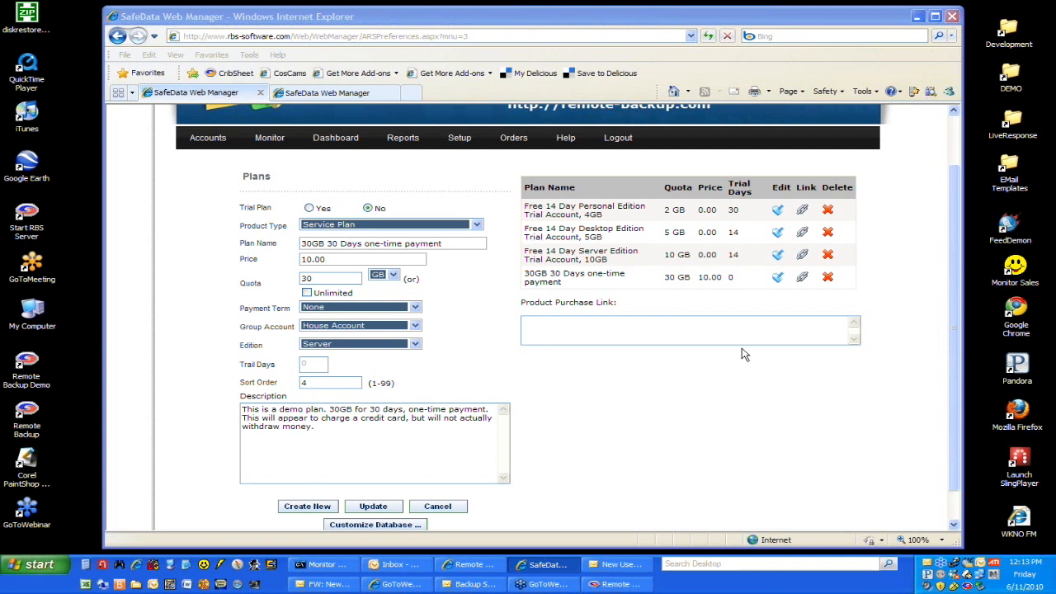
Step: Look over the rest of the plan form, compare the plans with the public products page, and return to the Plans page
scroll(586, 383, down, 1)
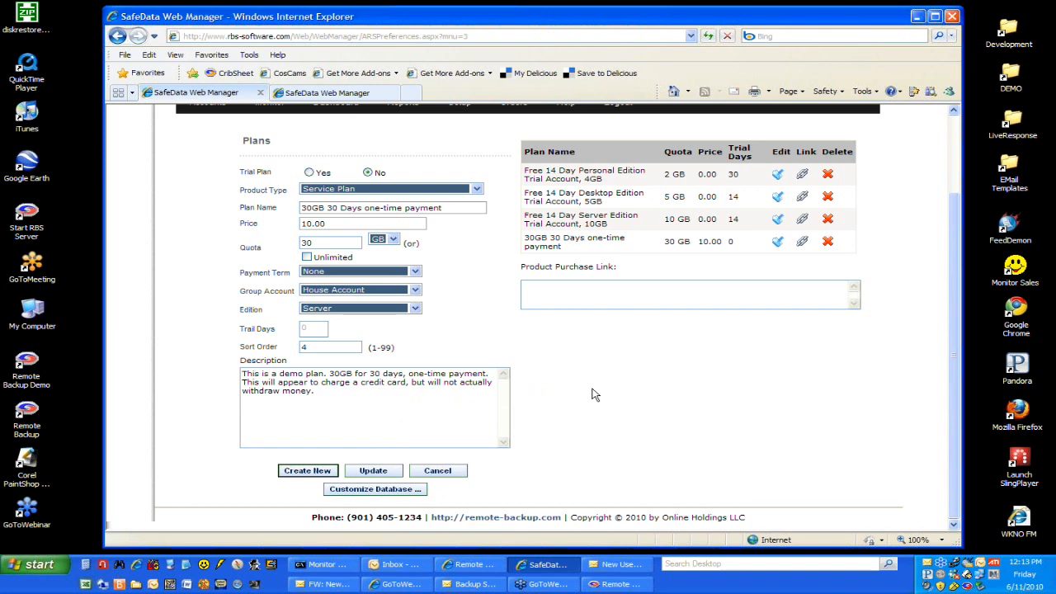
scroll(592, 394, up, 2)
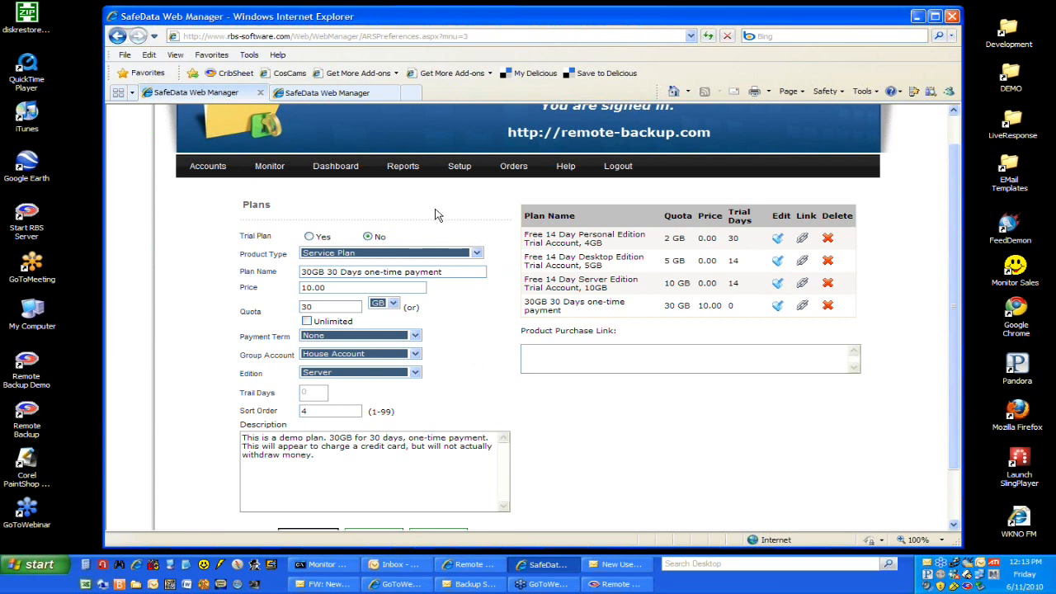
click(366, 97)
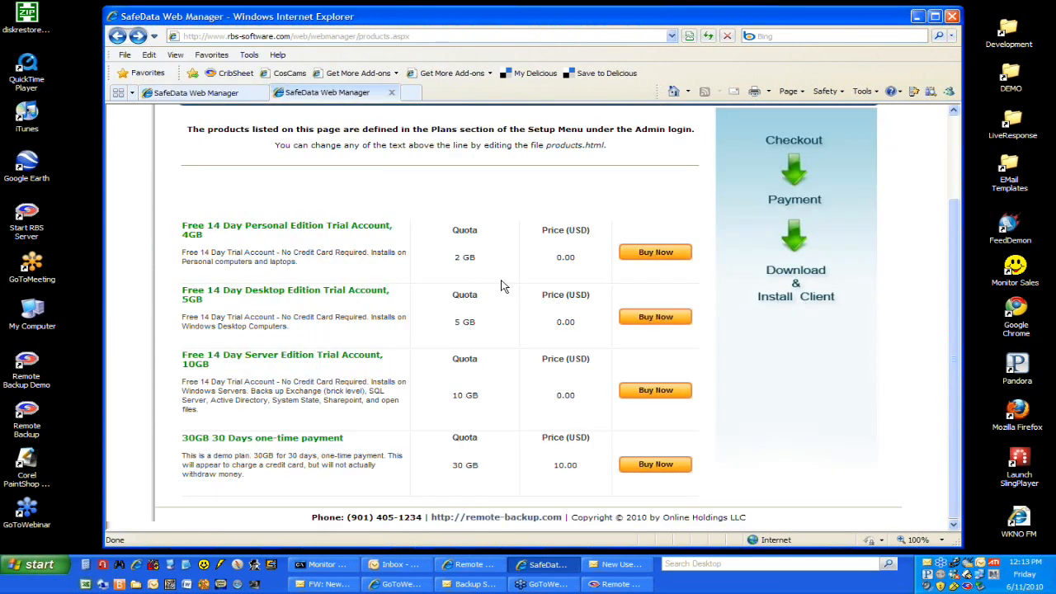
click(254, 95)
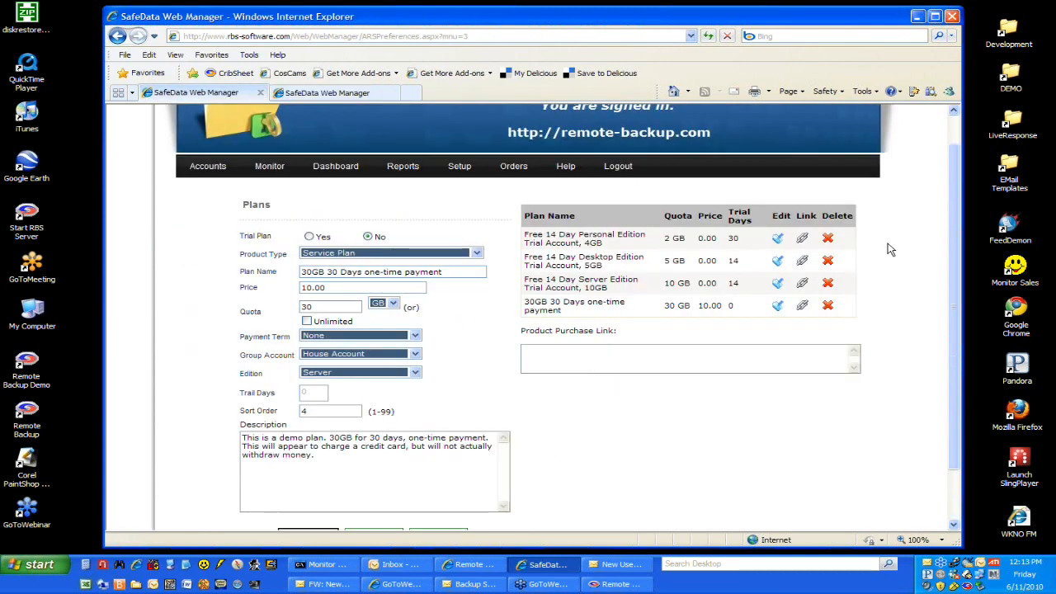
click(289, 94)
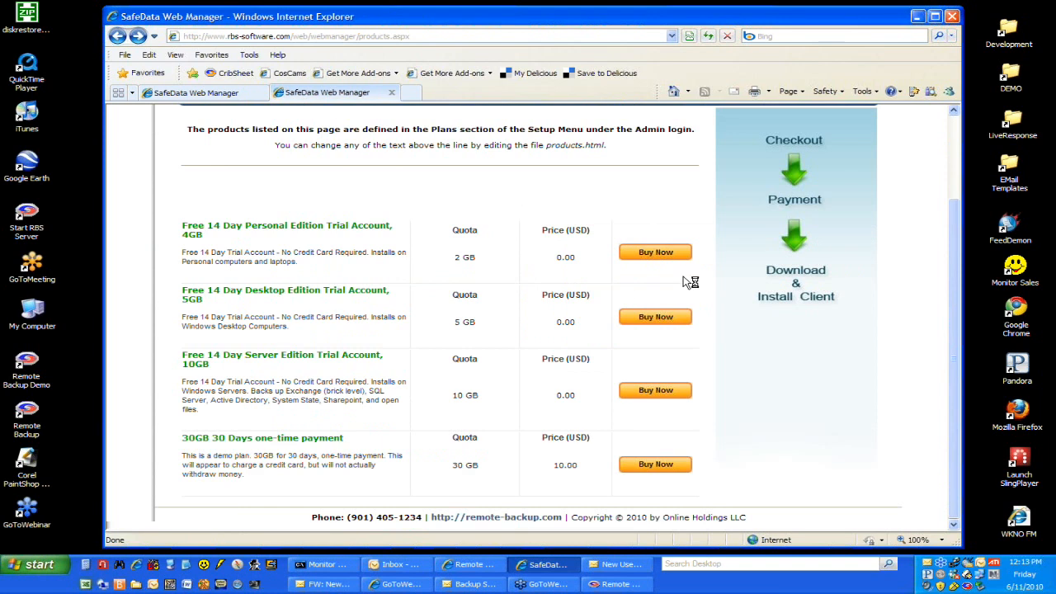
click(243, 98)
Step: Request the product purchase links for the Personal Edition trial plan and the 30GB 30 Days one-time payment plan
click(802, 238)
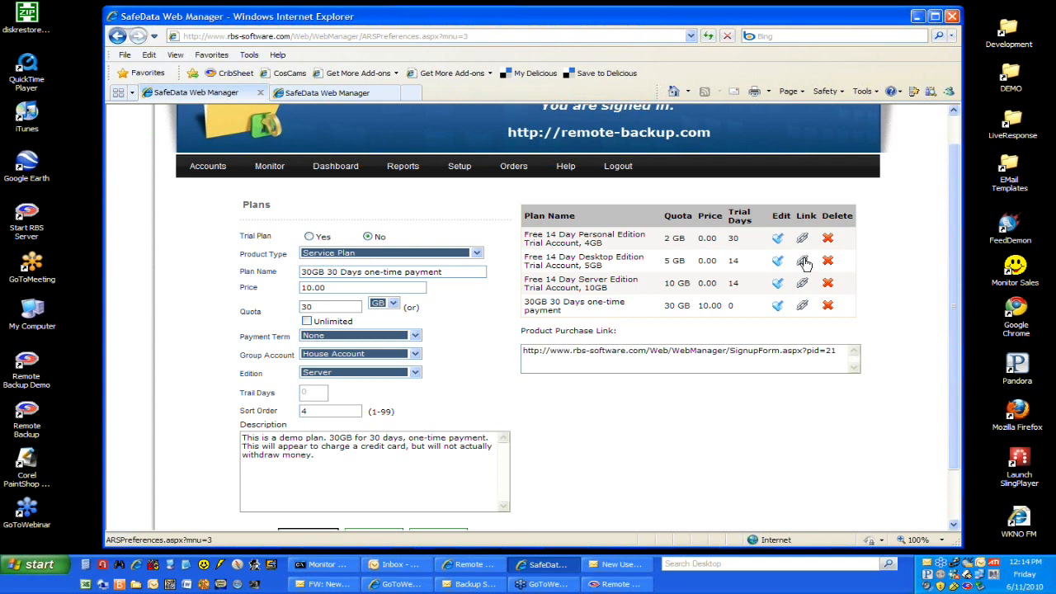
click(803, 306)
click(803, 307)
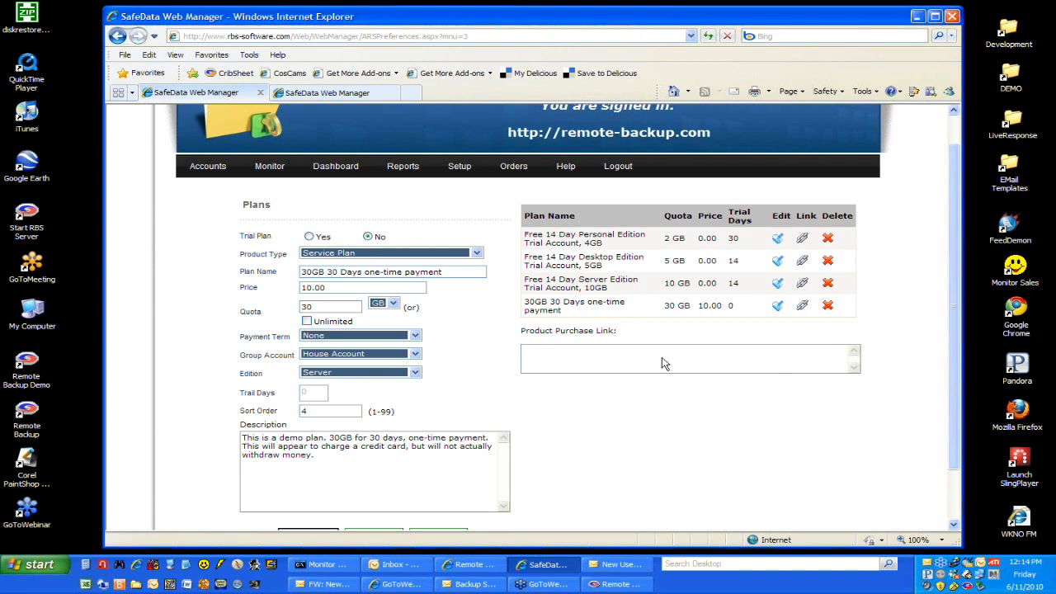